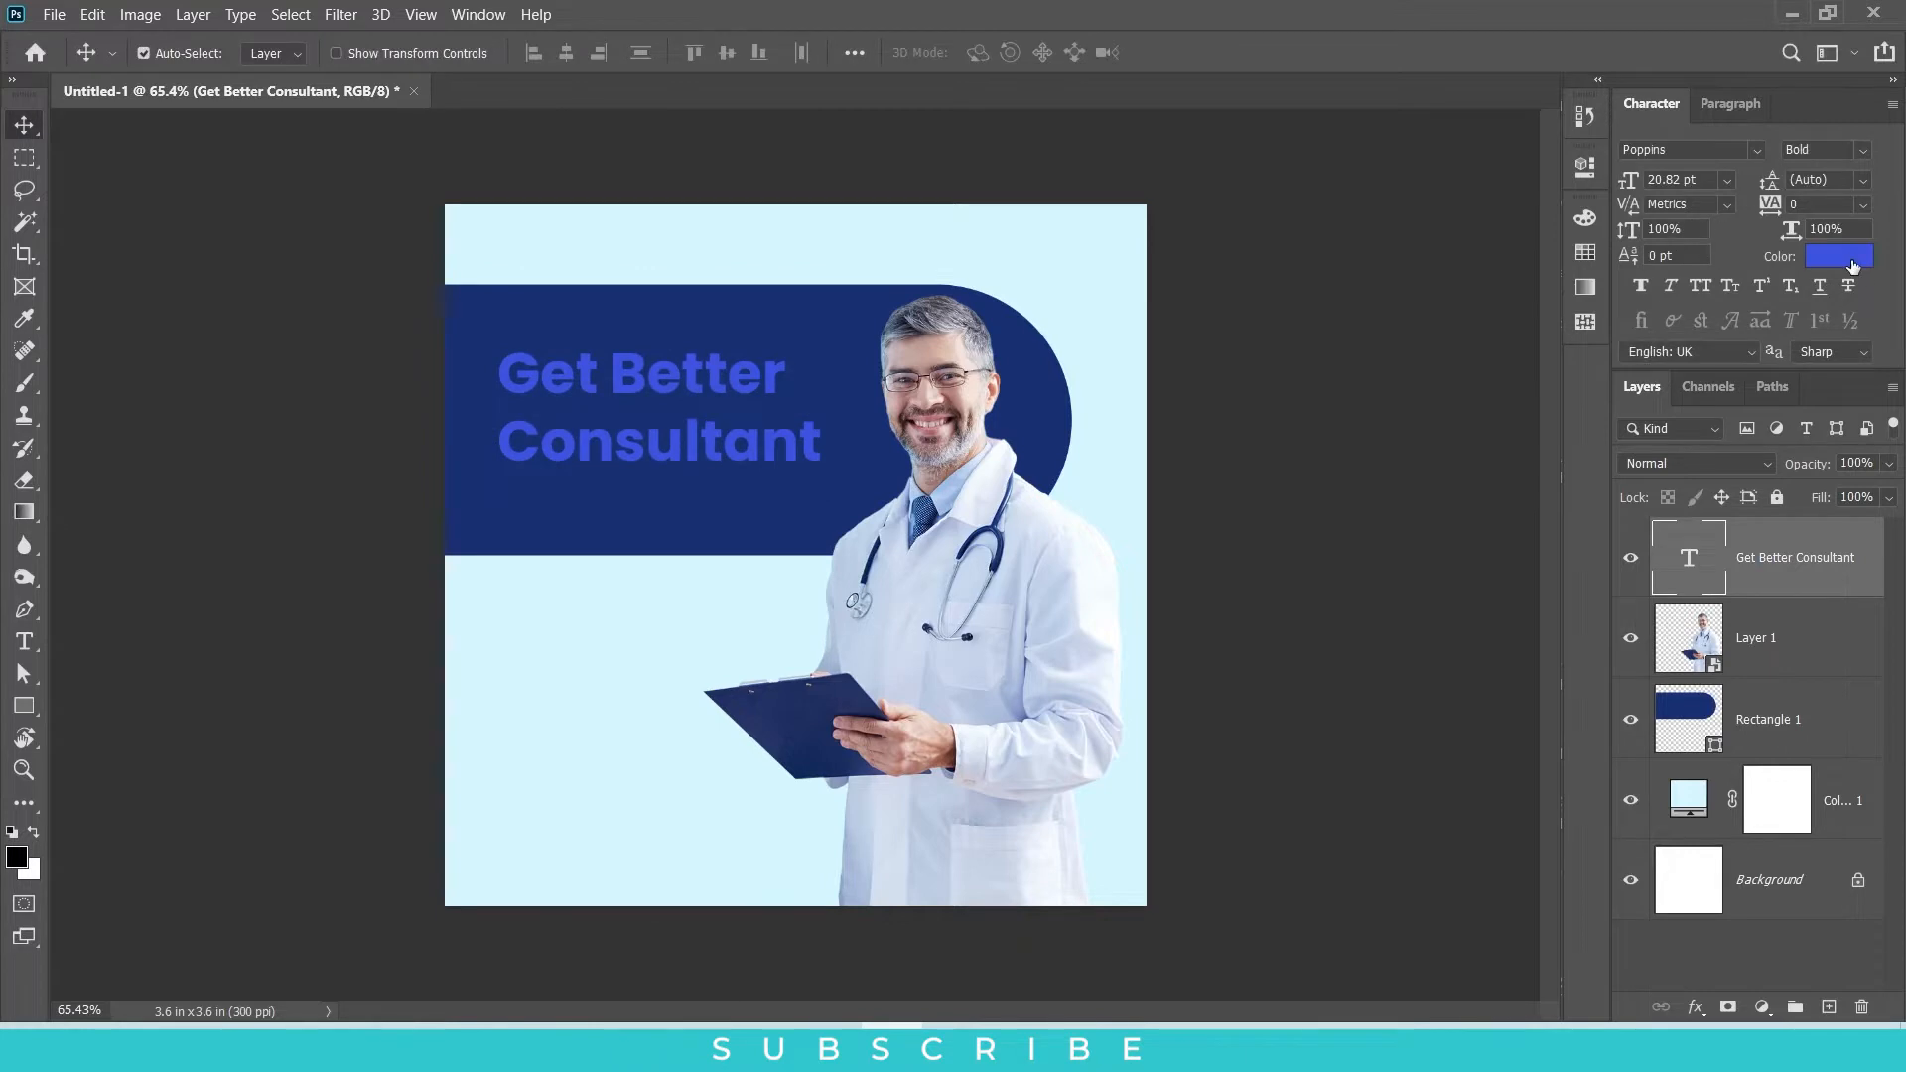
# Step: Color the headline text white and replace its word "Better" with "Doctor"
pyautogui.click(1248, 570)
pyautogui.click(1808, 579)
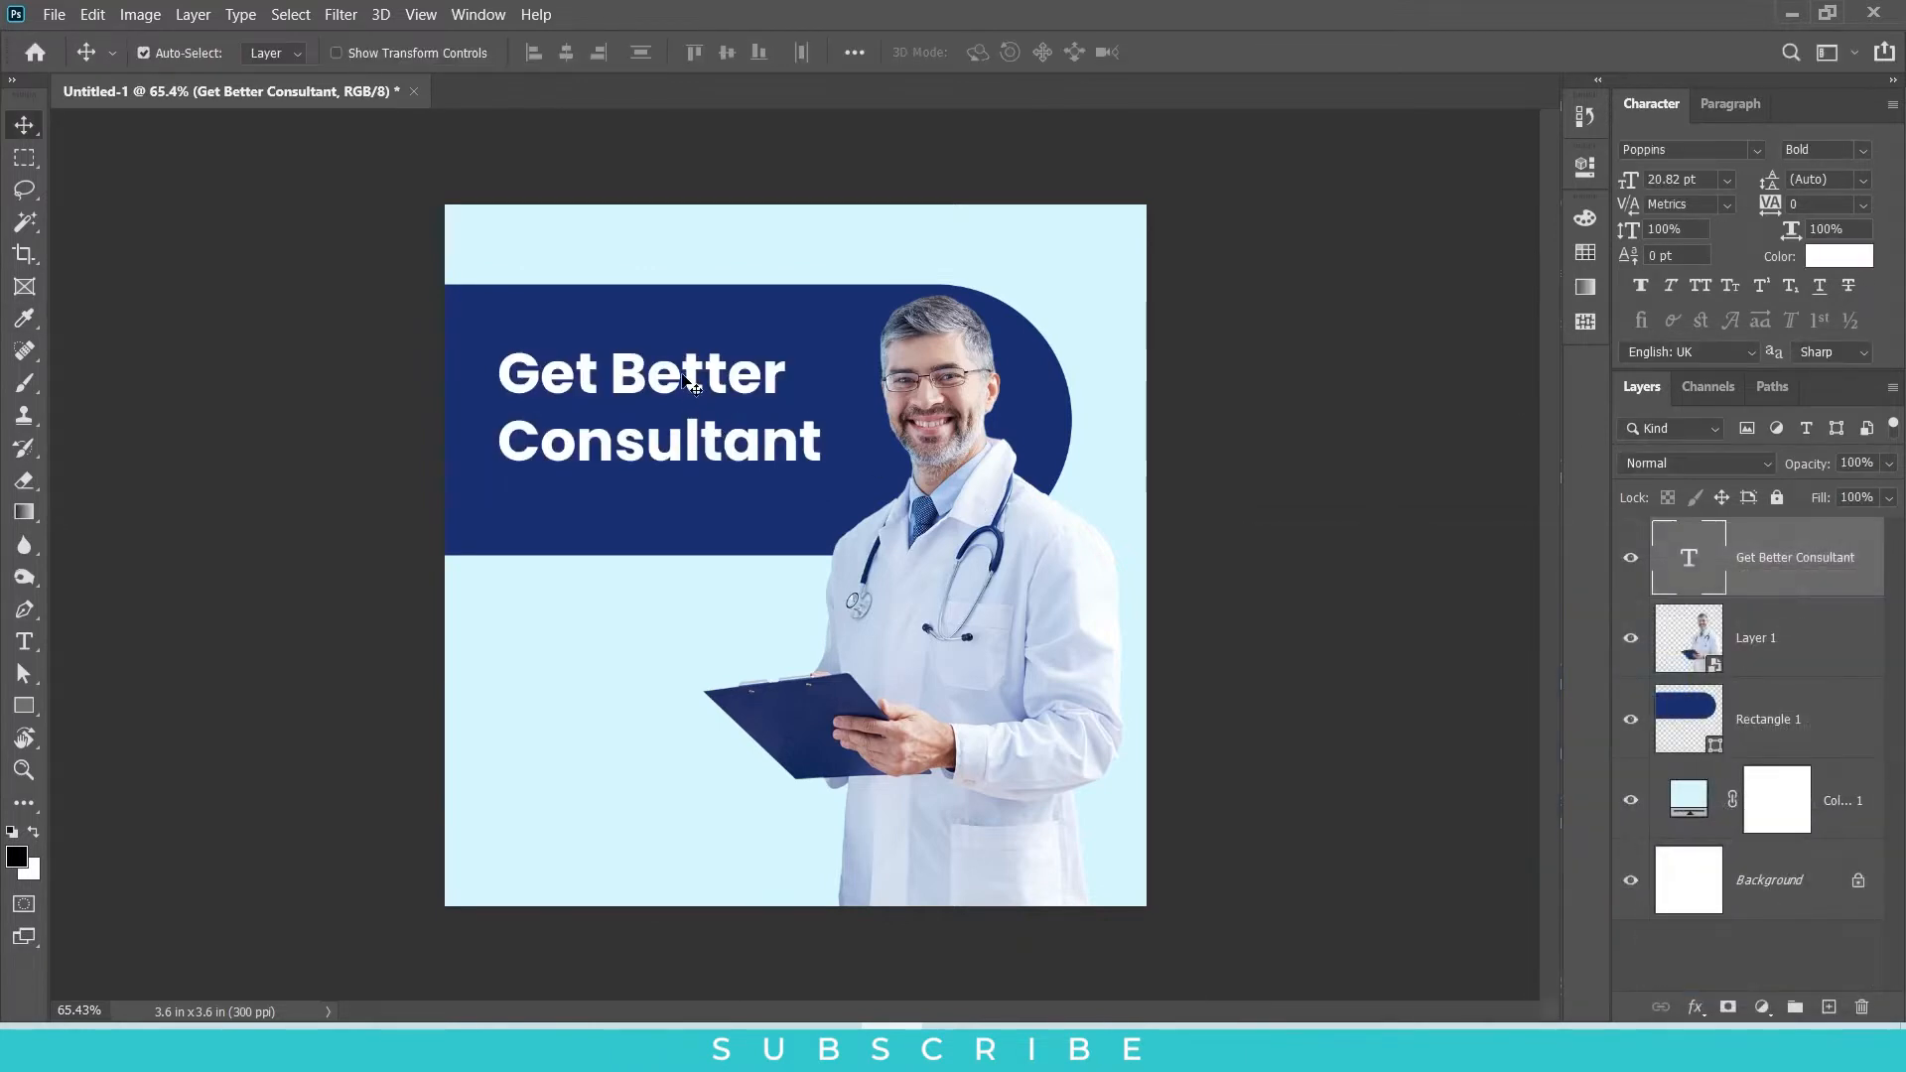
pyautogui.doubleClick(685, 382)
pyautogui.click(612, 373)
pyautogui.press('Return')
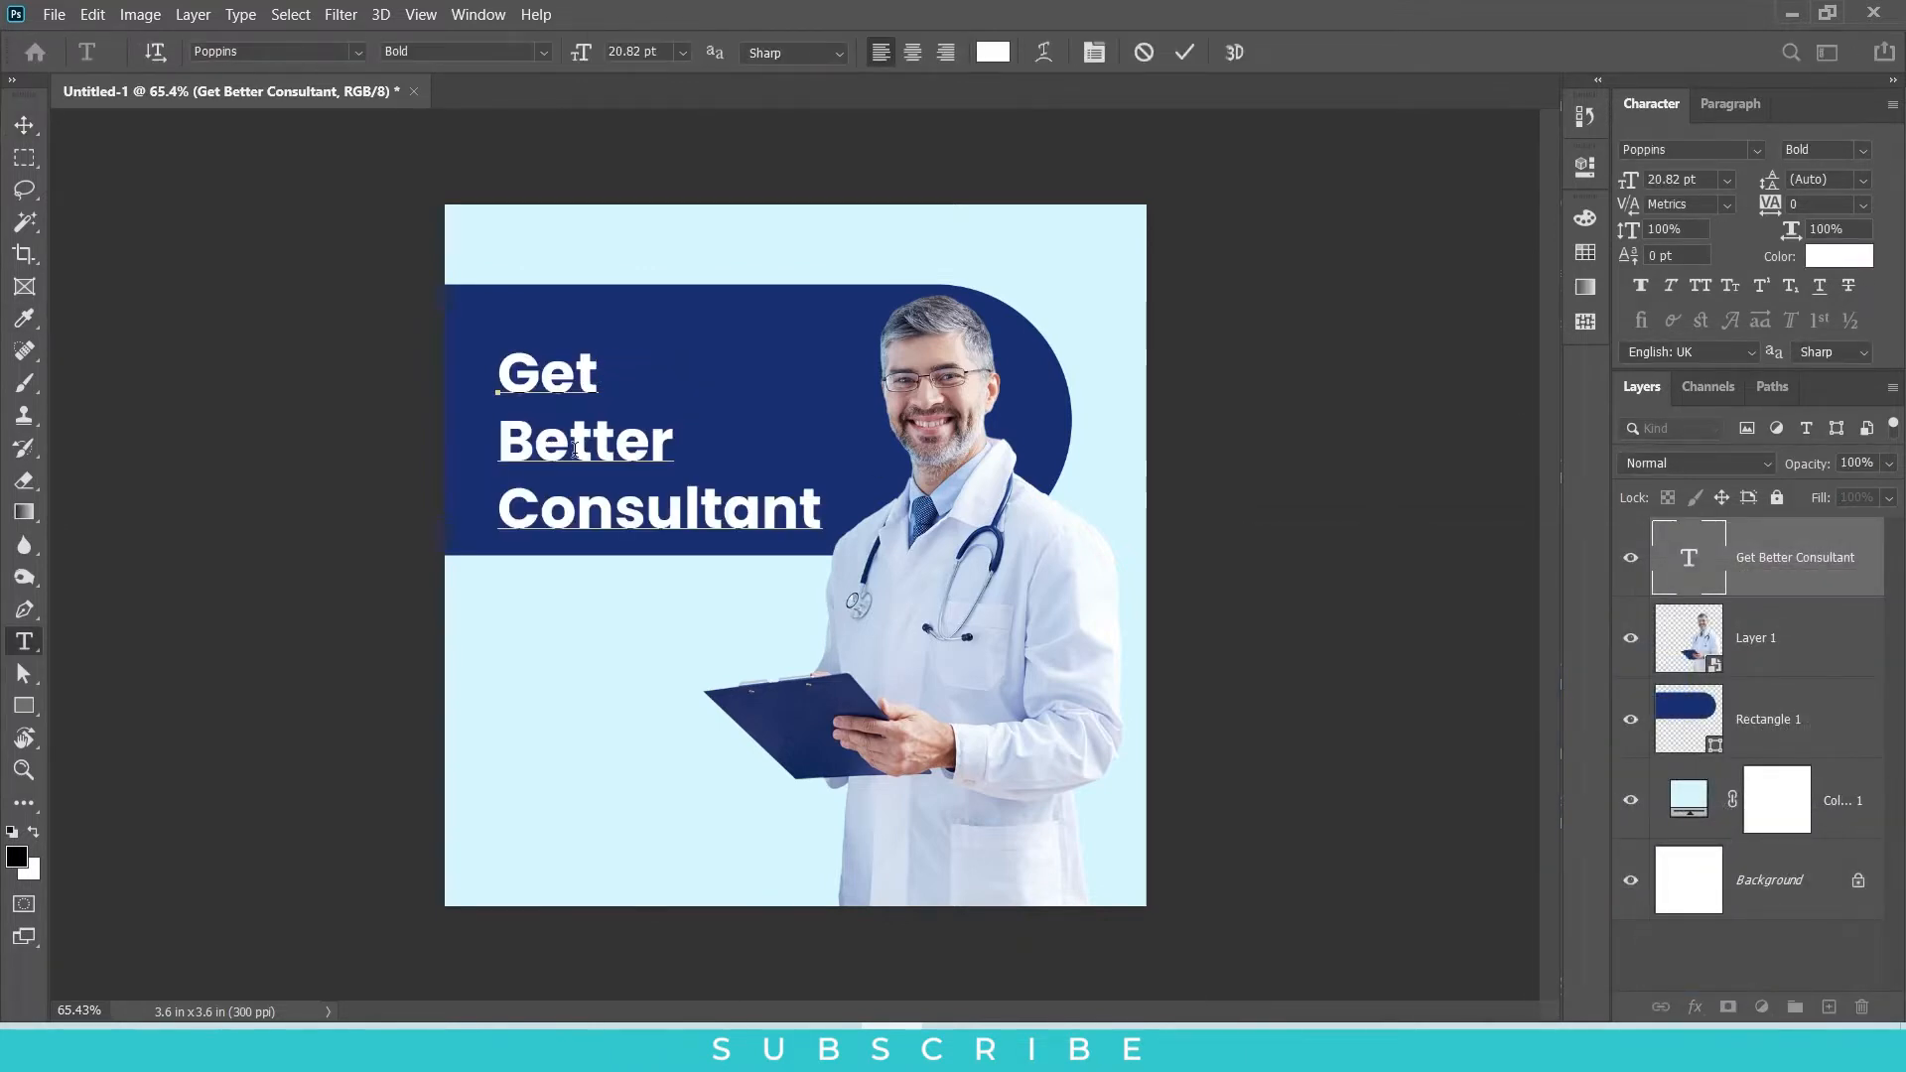
pyautogui.press('BackSpace')
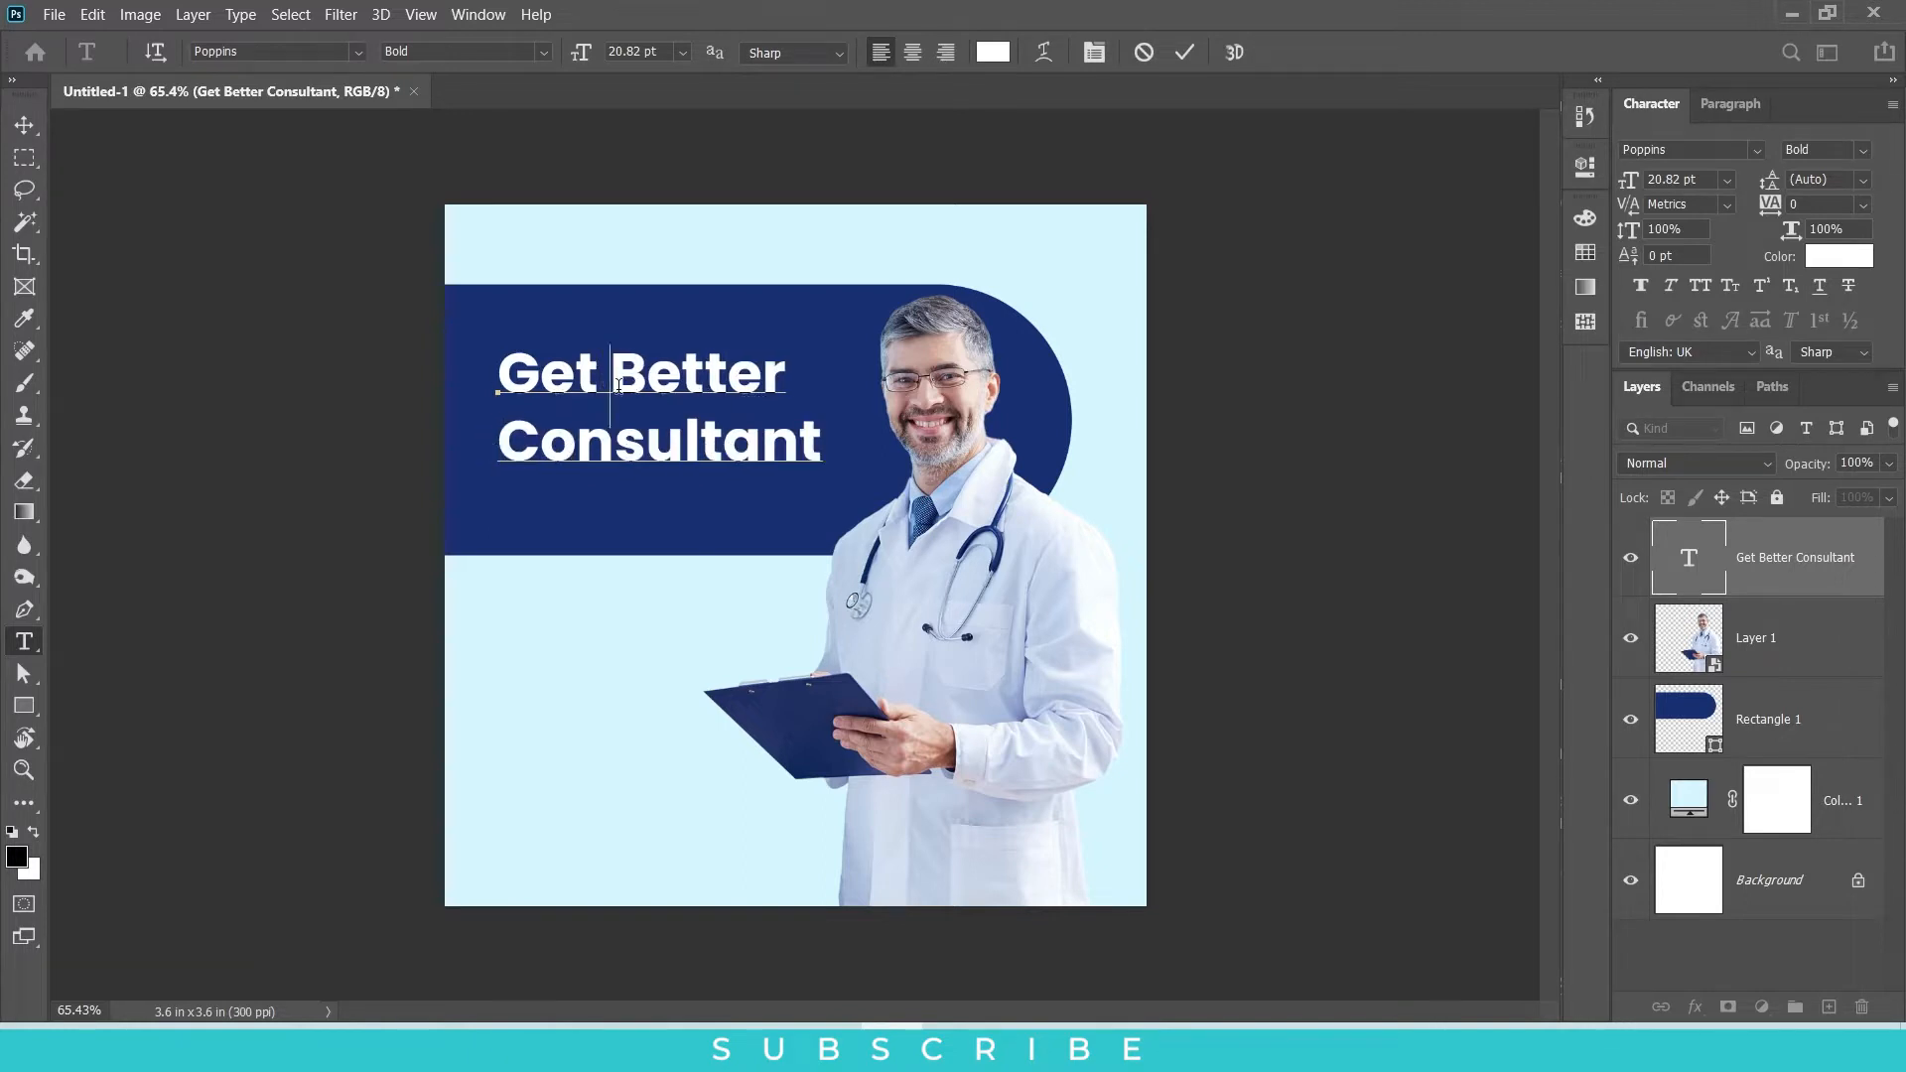
pyautogui.moveTo(615, 378); pyautogui.dragTo(805, 377)
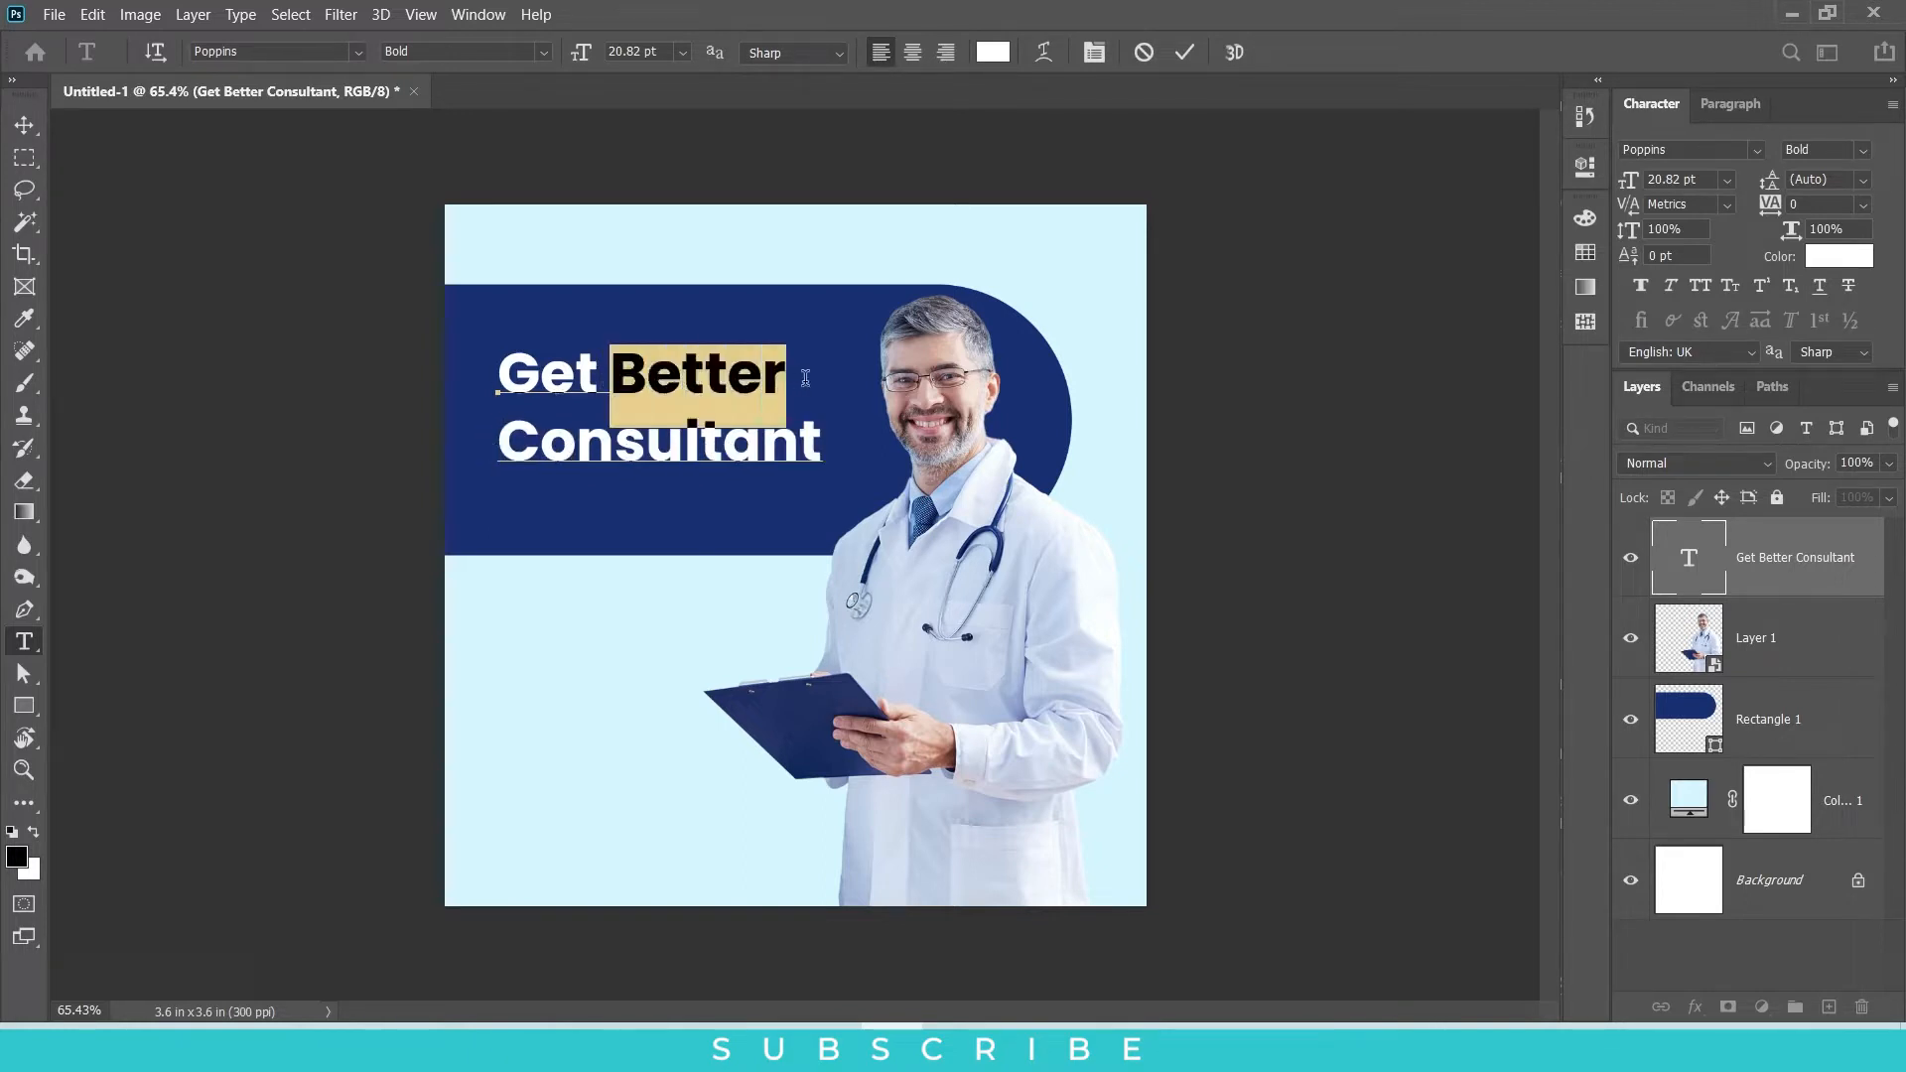
pyautogui.write('Doc')
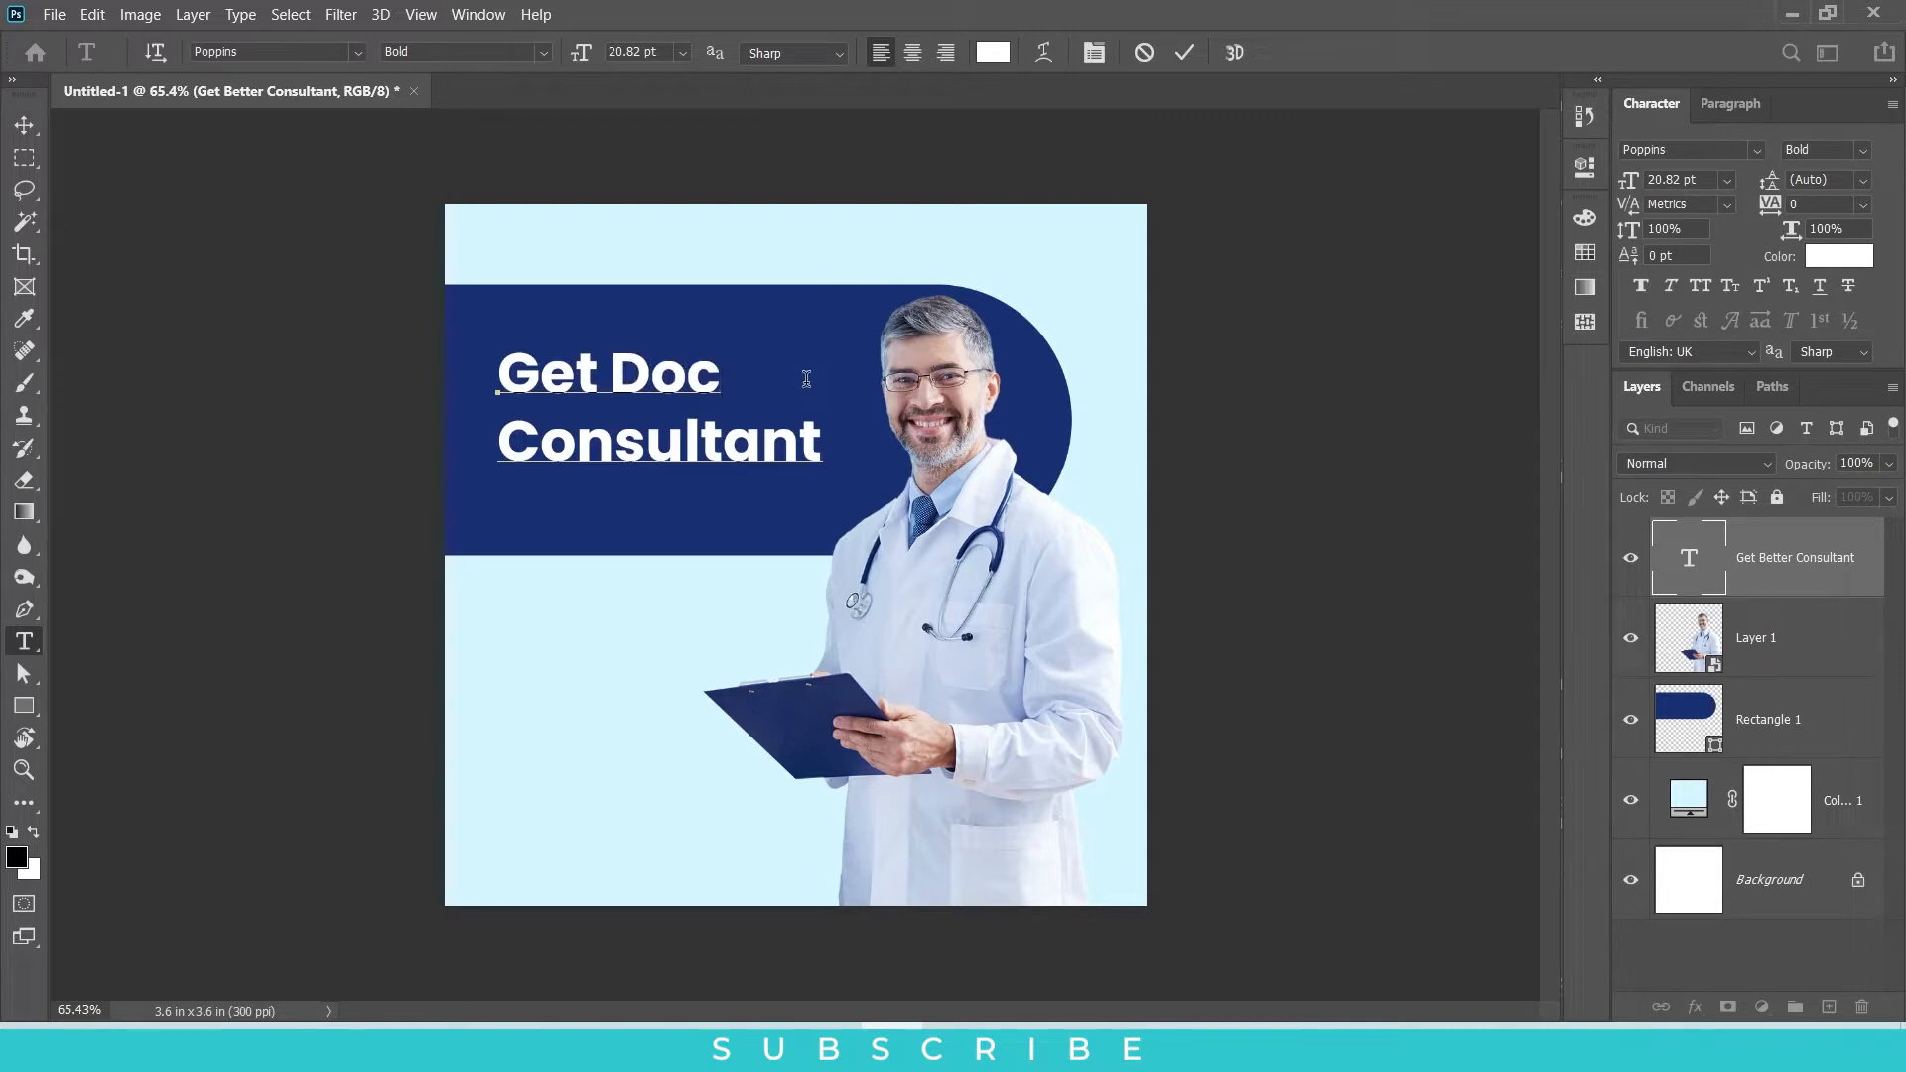
pyautogui.write('tor')
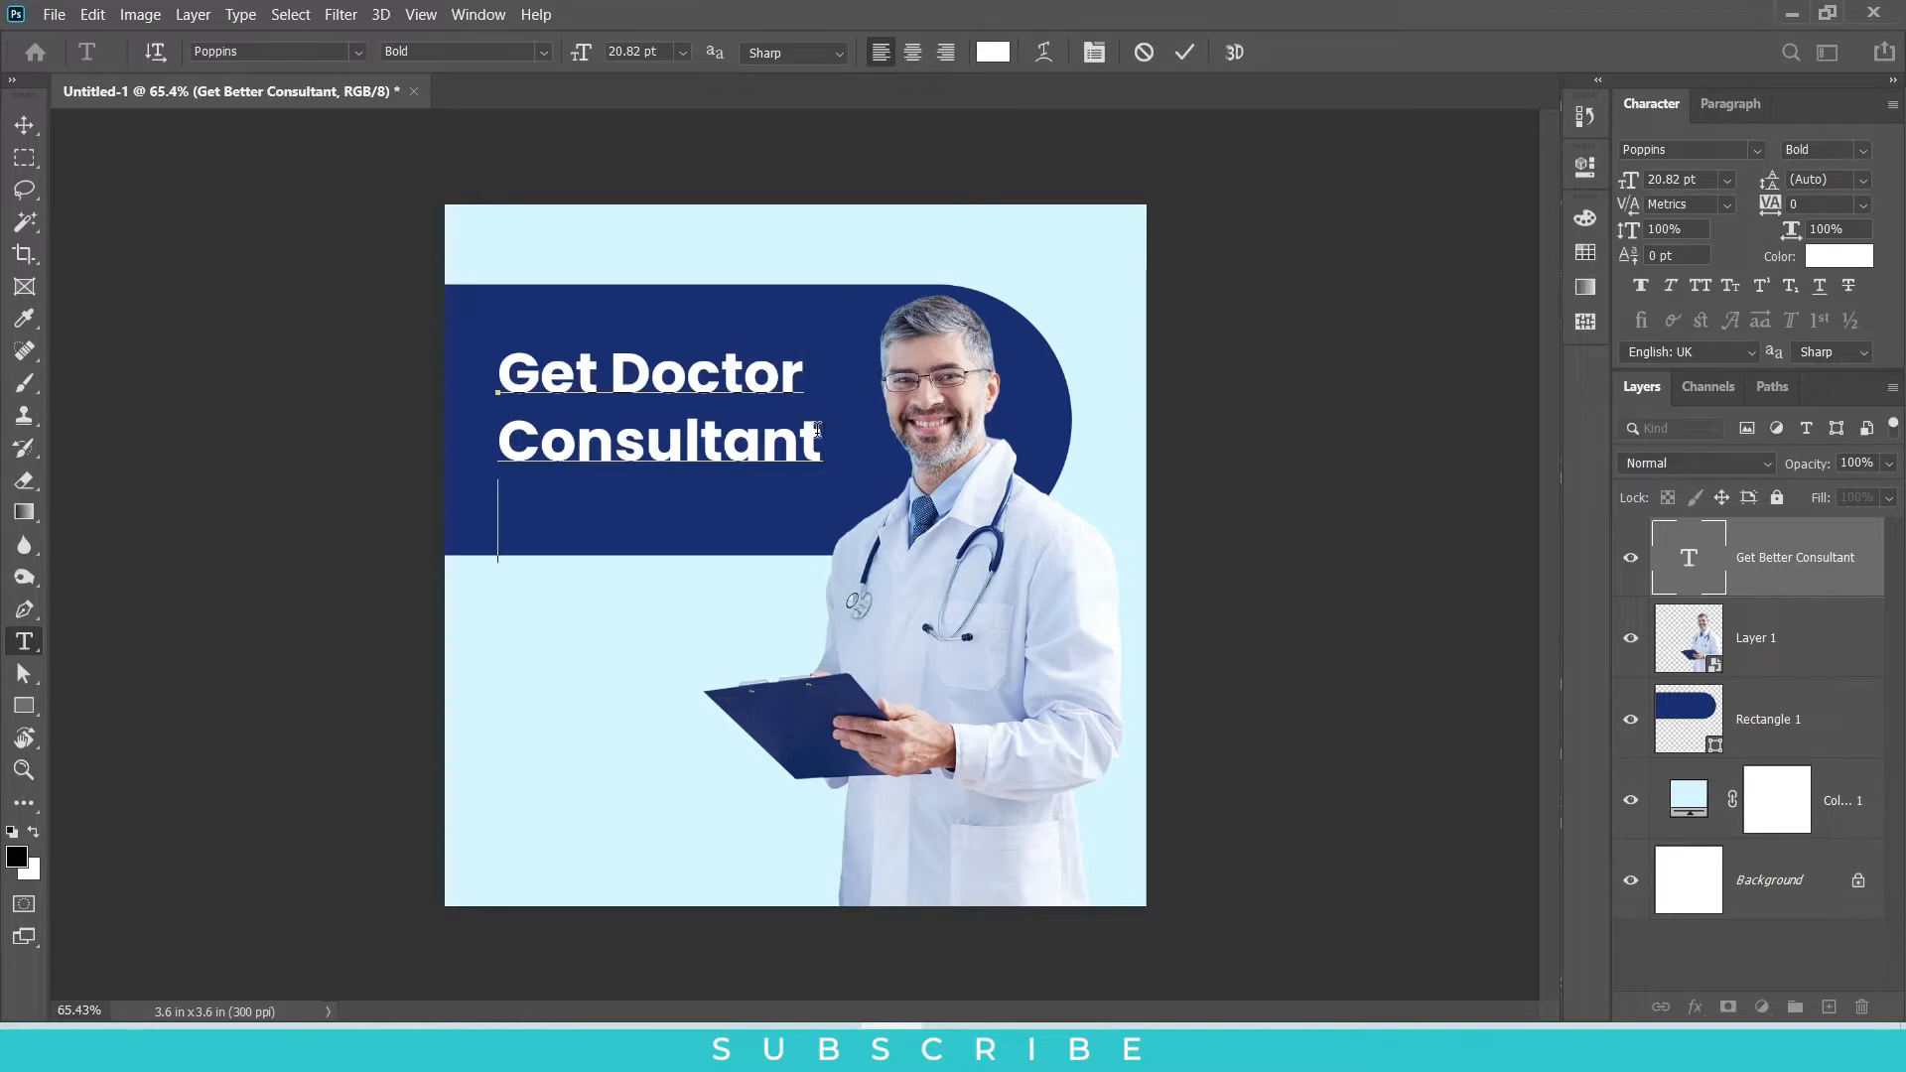
# Step: Add a third line "& Advice" to the headline and move the text slightly up within the navy banner
pyautogui.press('Return')
pyautogui.write('& A')
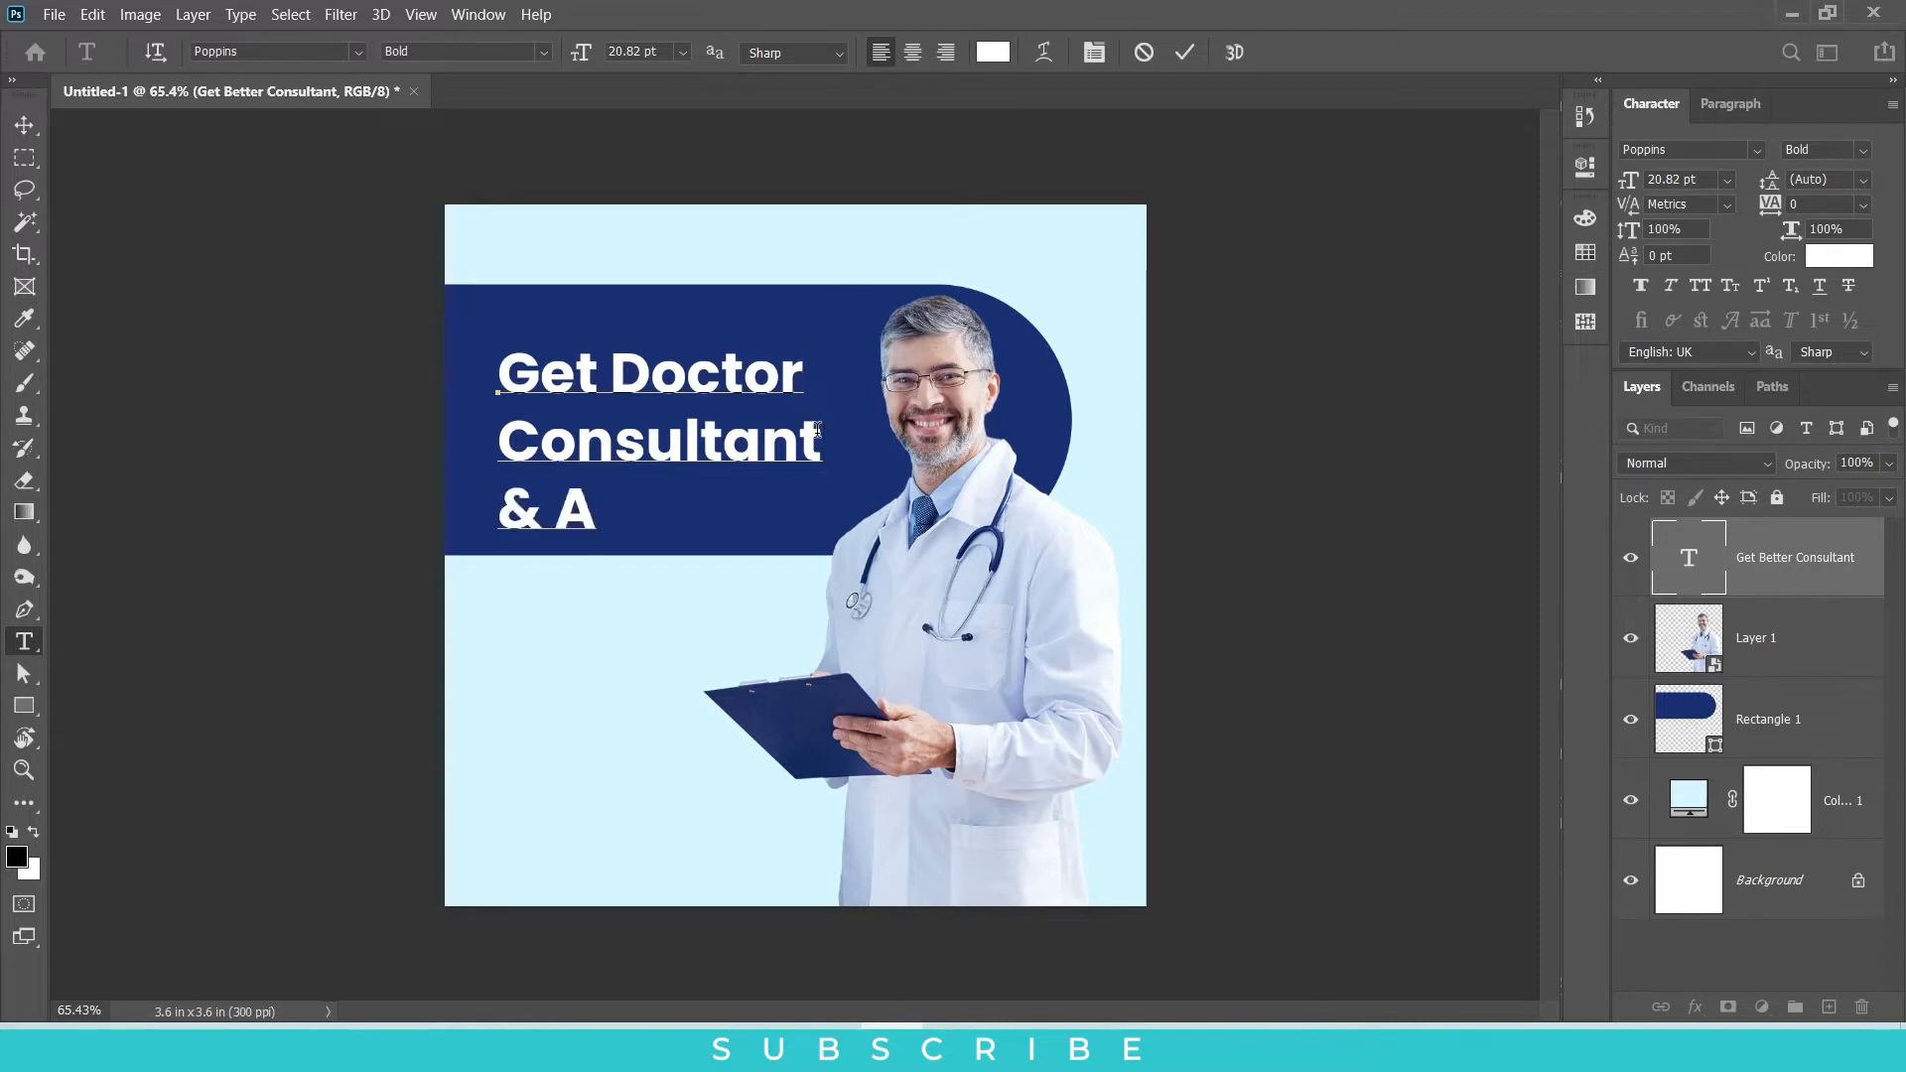
pyautogui.write('dvice')
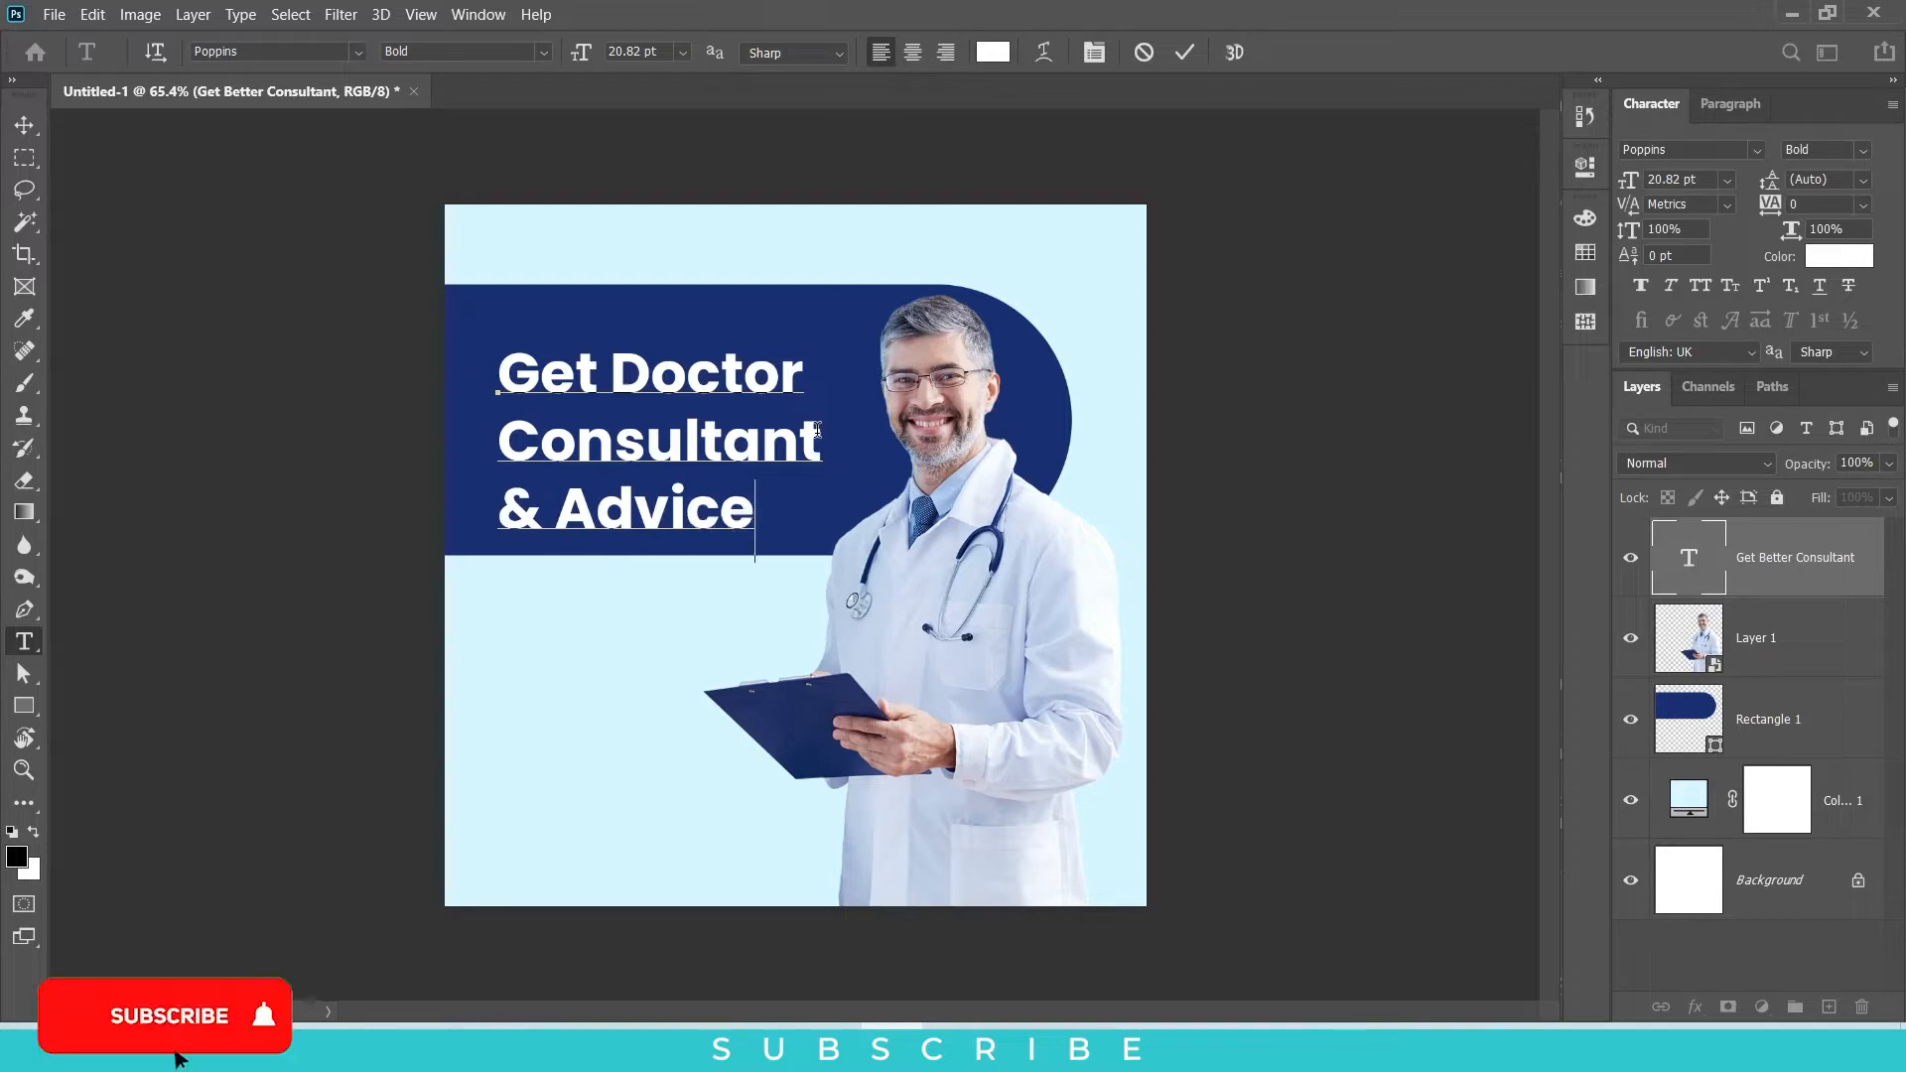
pyautogui.click(24, 125)
pyautogui.moveTo(683, 462); pyautogui.dragTo(675, 443)
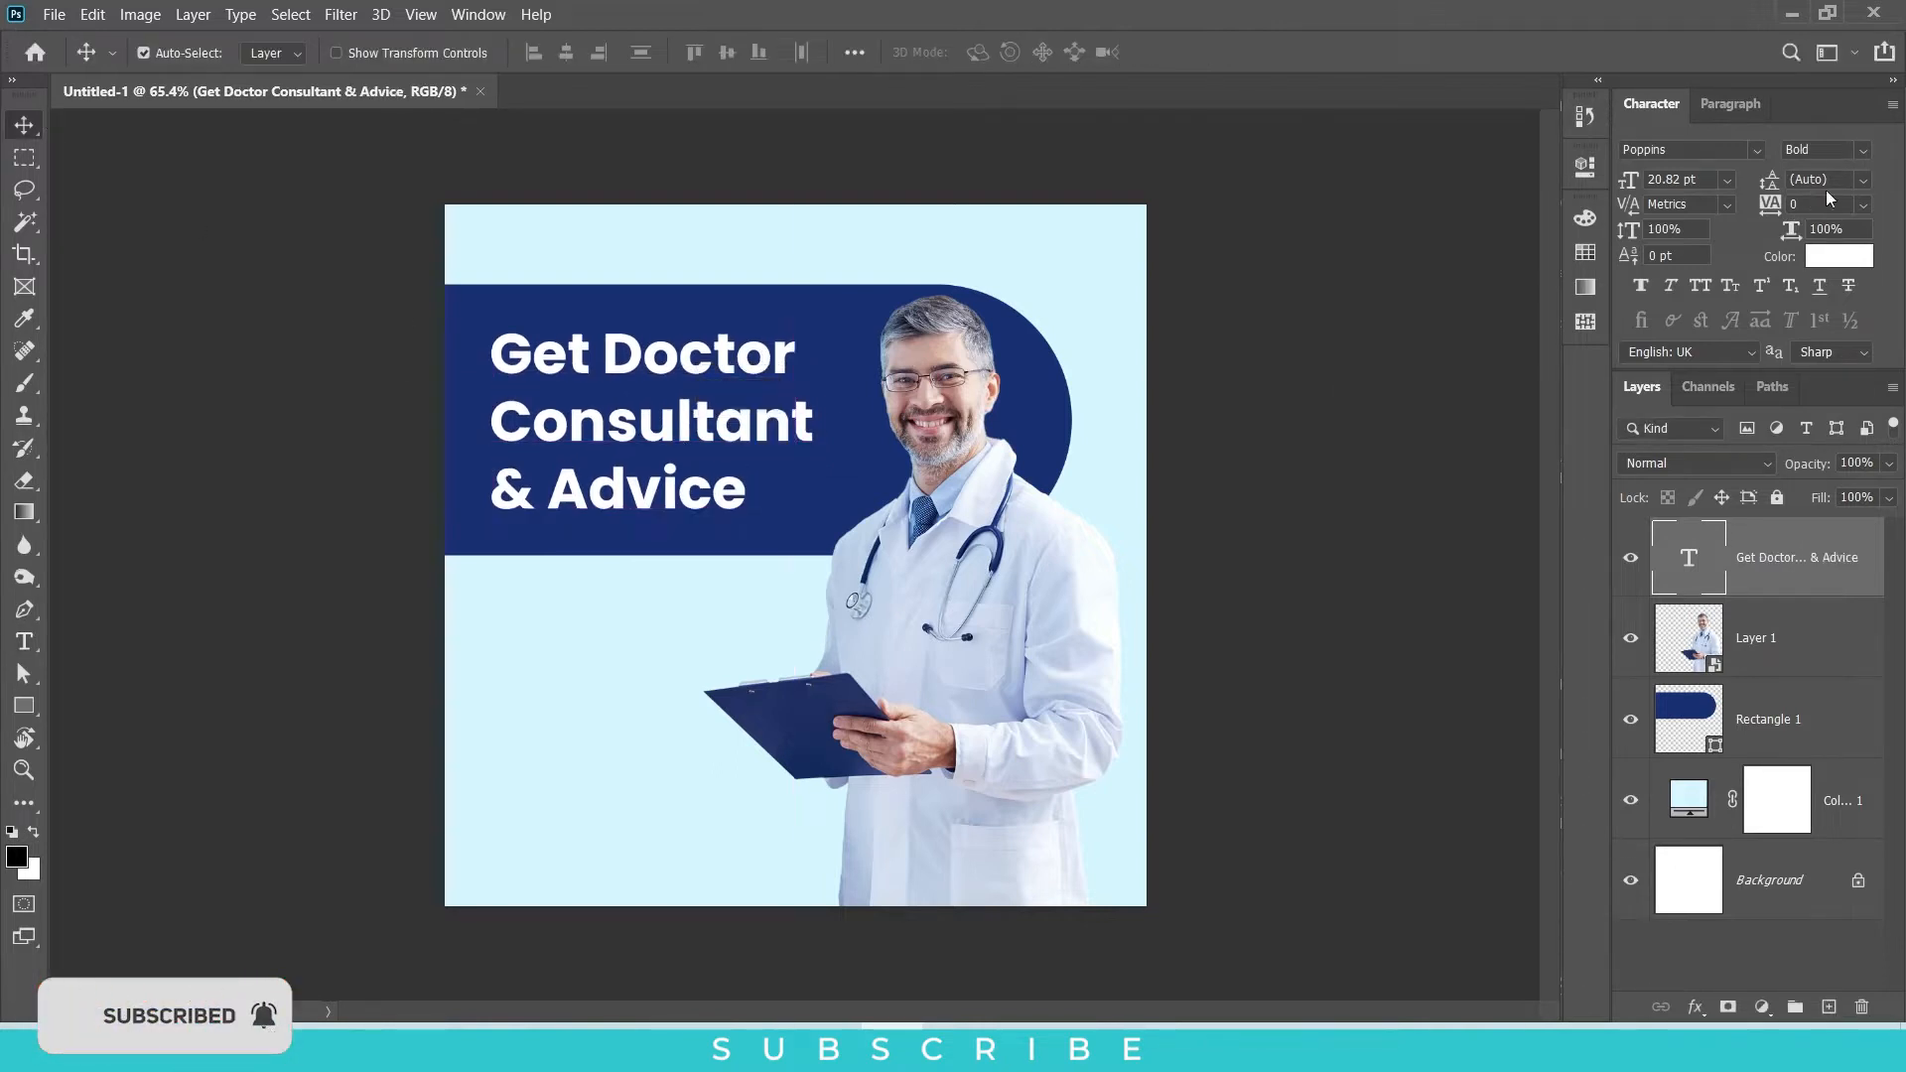
# Step: Reset the headline's character settings and color the text white
pyautogui.click(1892, 104)
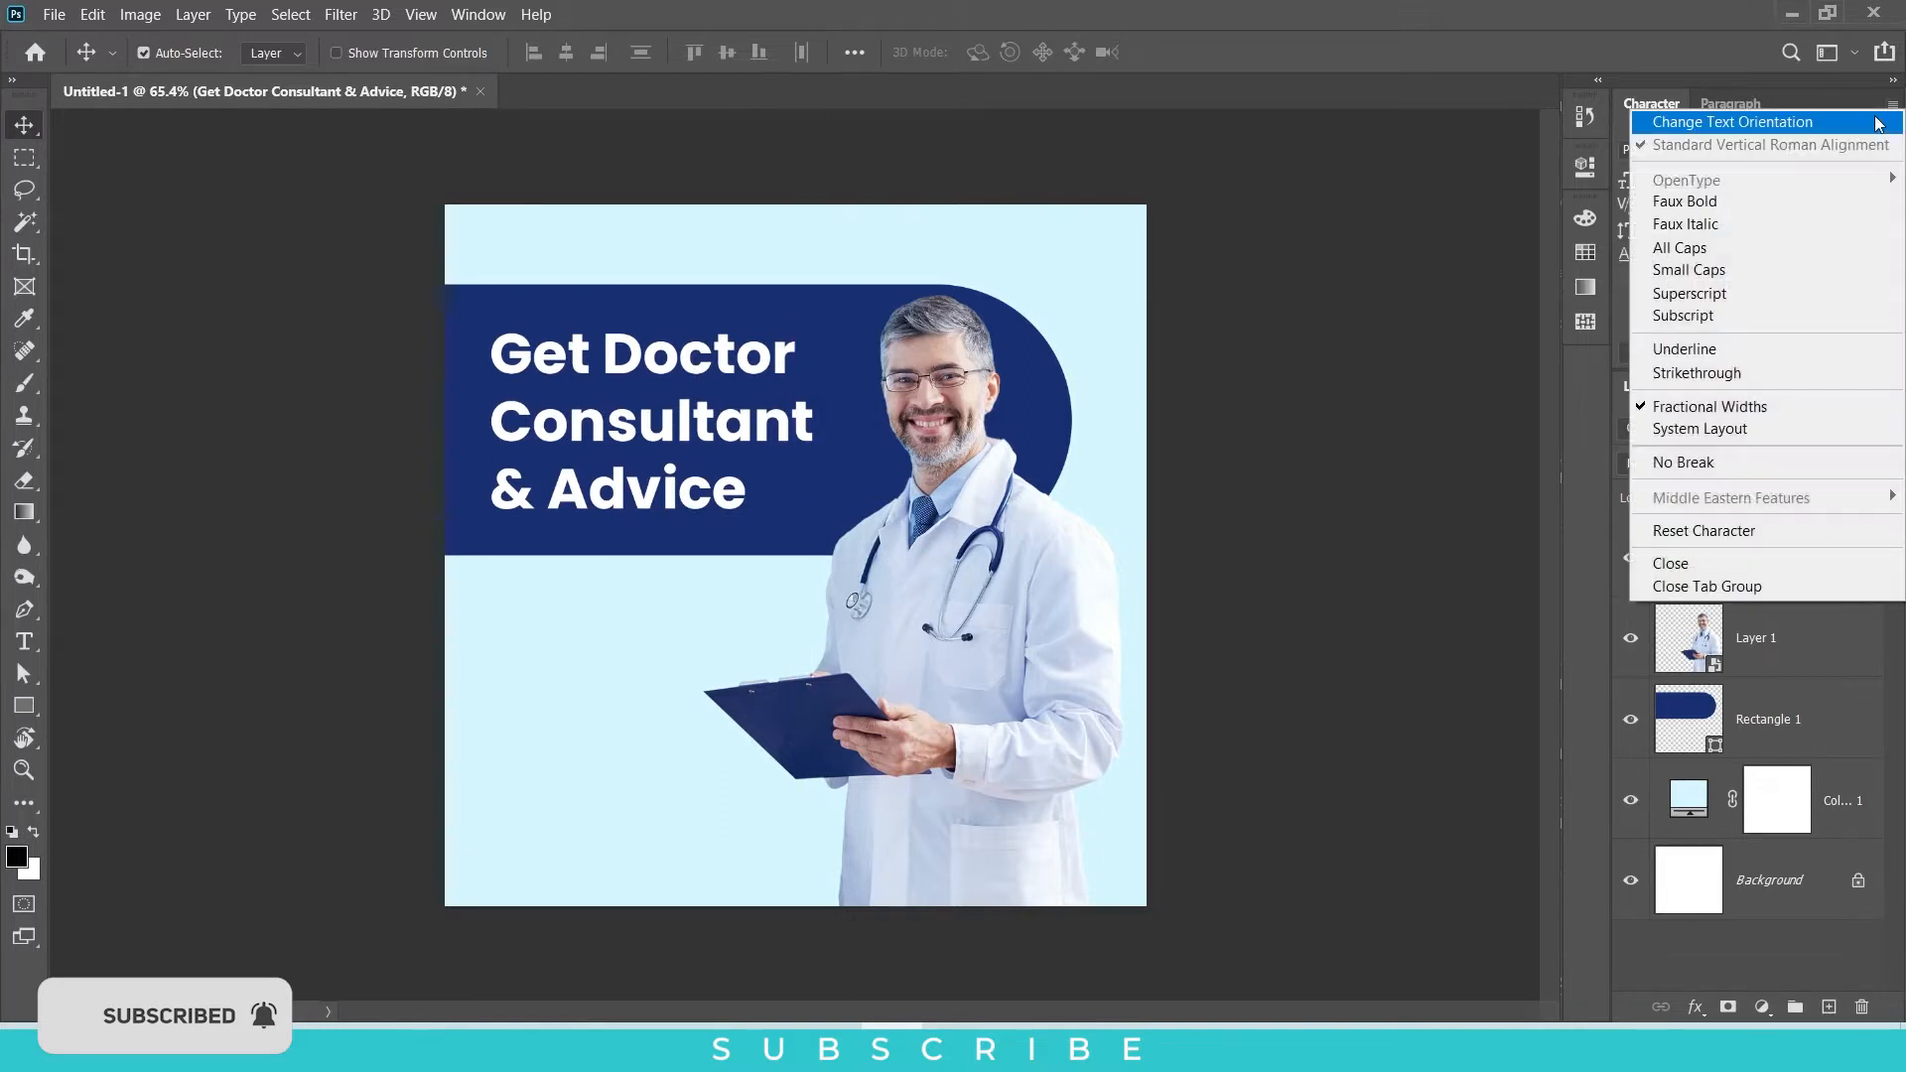
pyautogui.click(1693, 531)
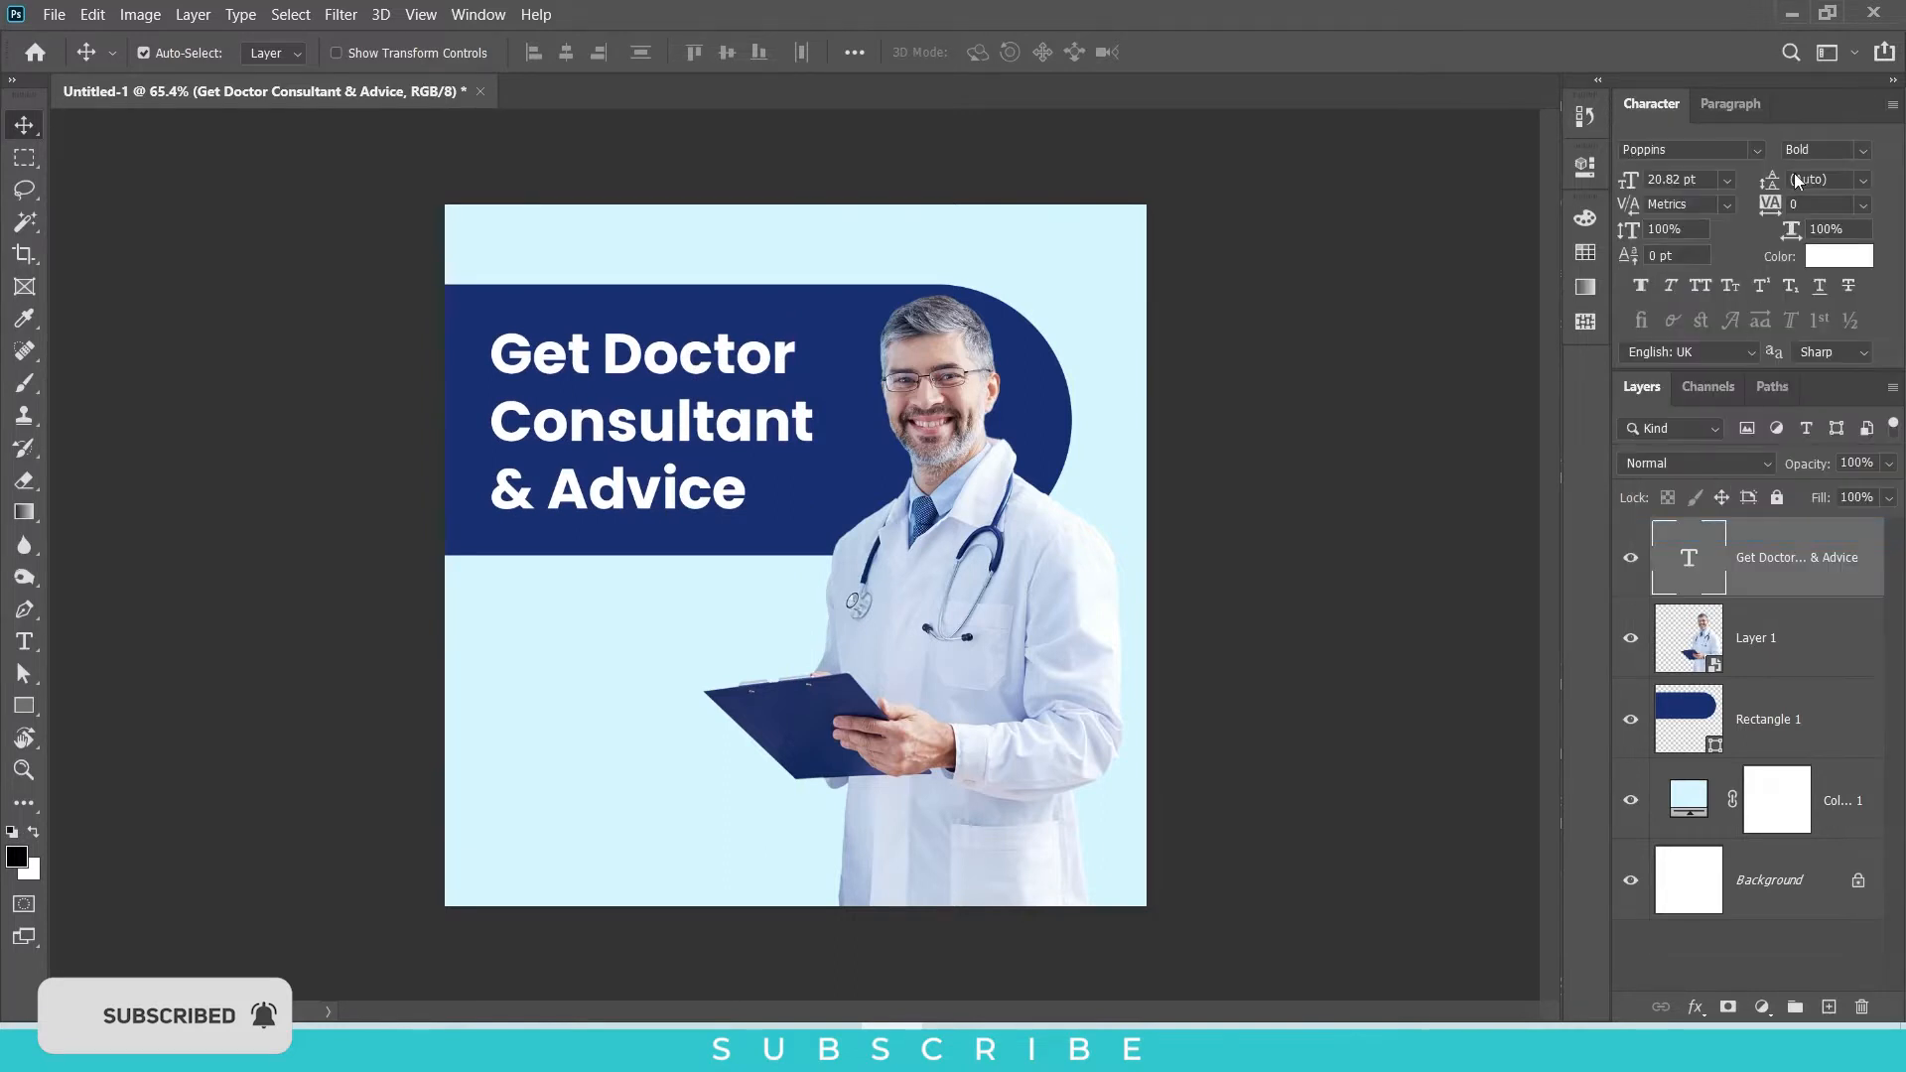
pyautogui.click(1823, 261)
pyautogui.moveTo(1289, 653); pyautogui.dragTo(1206, 575)
pyautogui.press('Return')
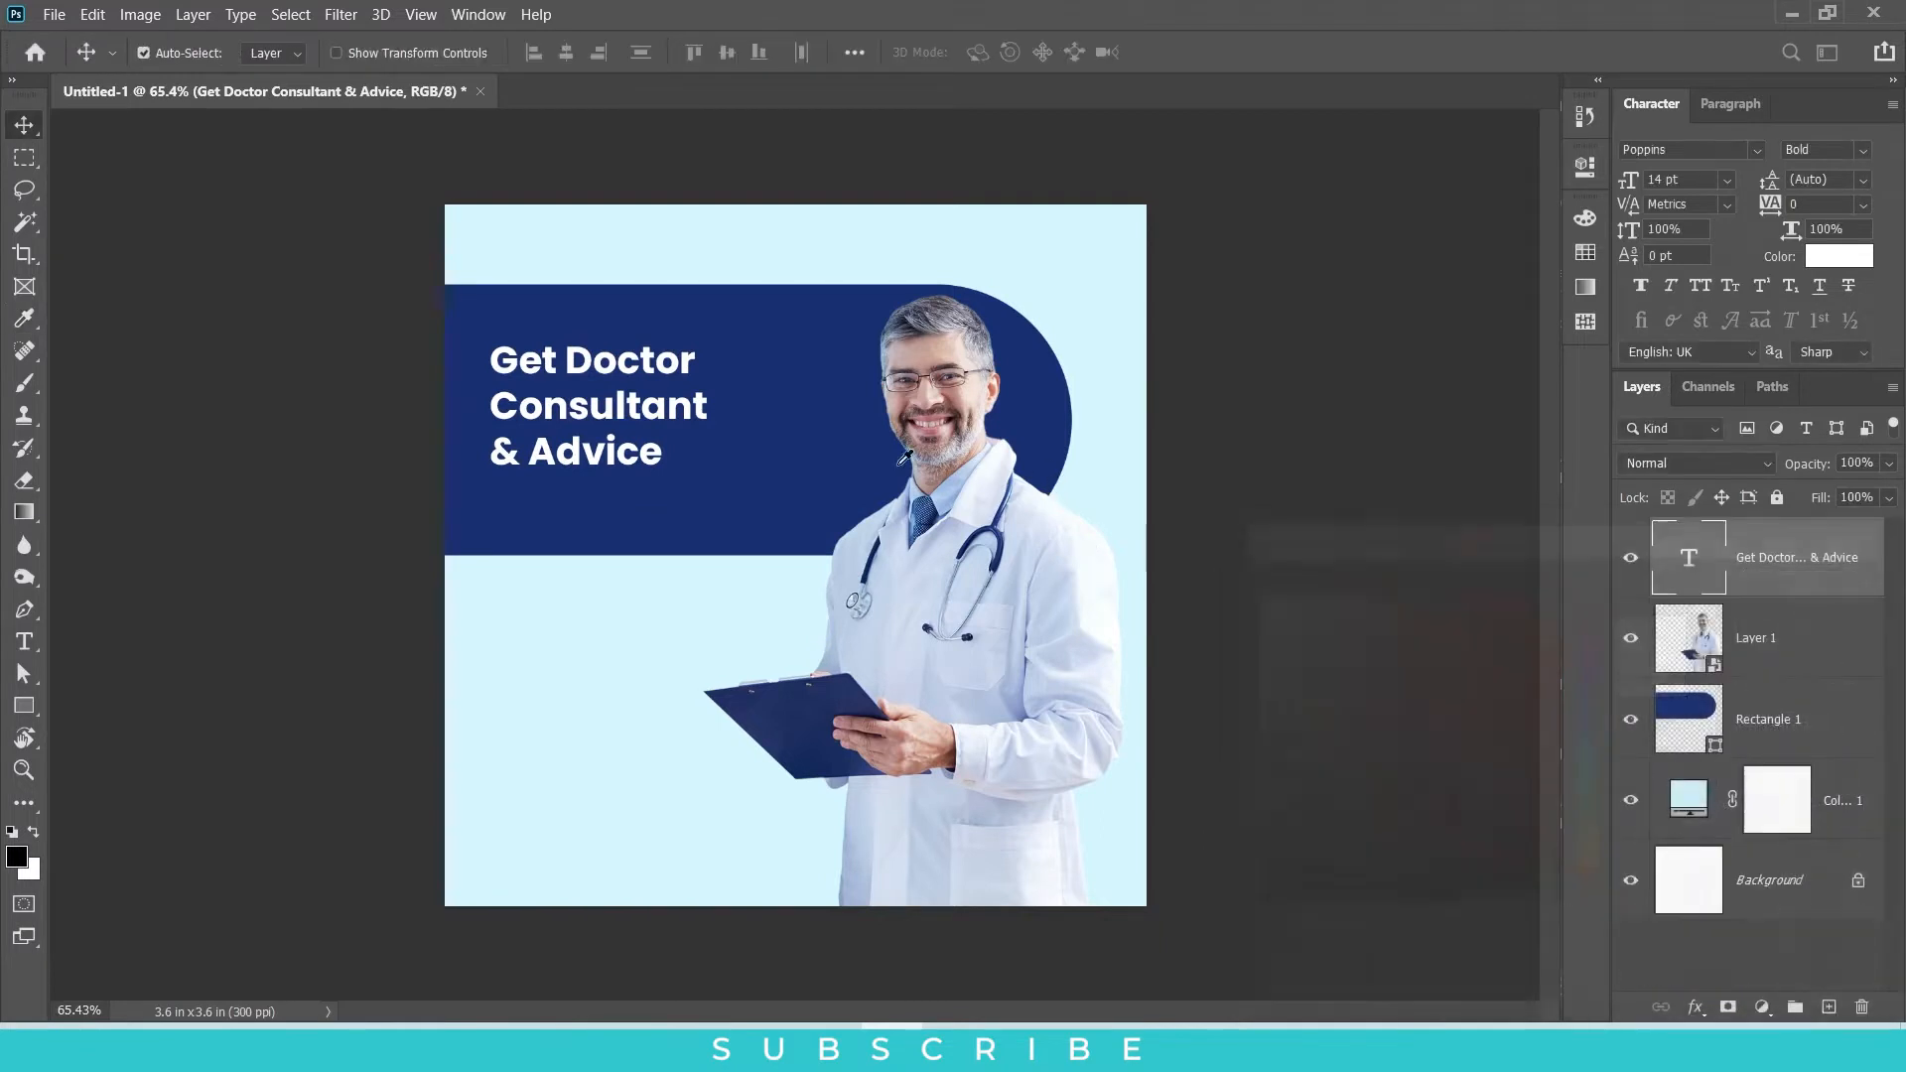
# Step: Enlarge the headline to about 19.83 pt and set its leading to 22.27 pt
pyautogui.hotkey('ctrl', 't')
pyautogui.moveTo(708, 487); pyautogui.dragTo(798, 547)
pyautogui.press('Return')
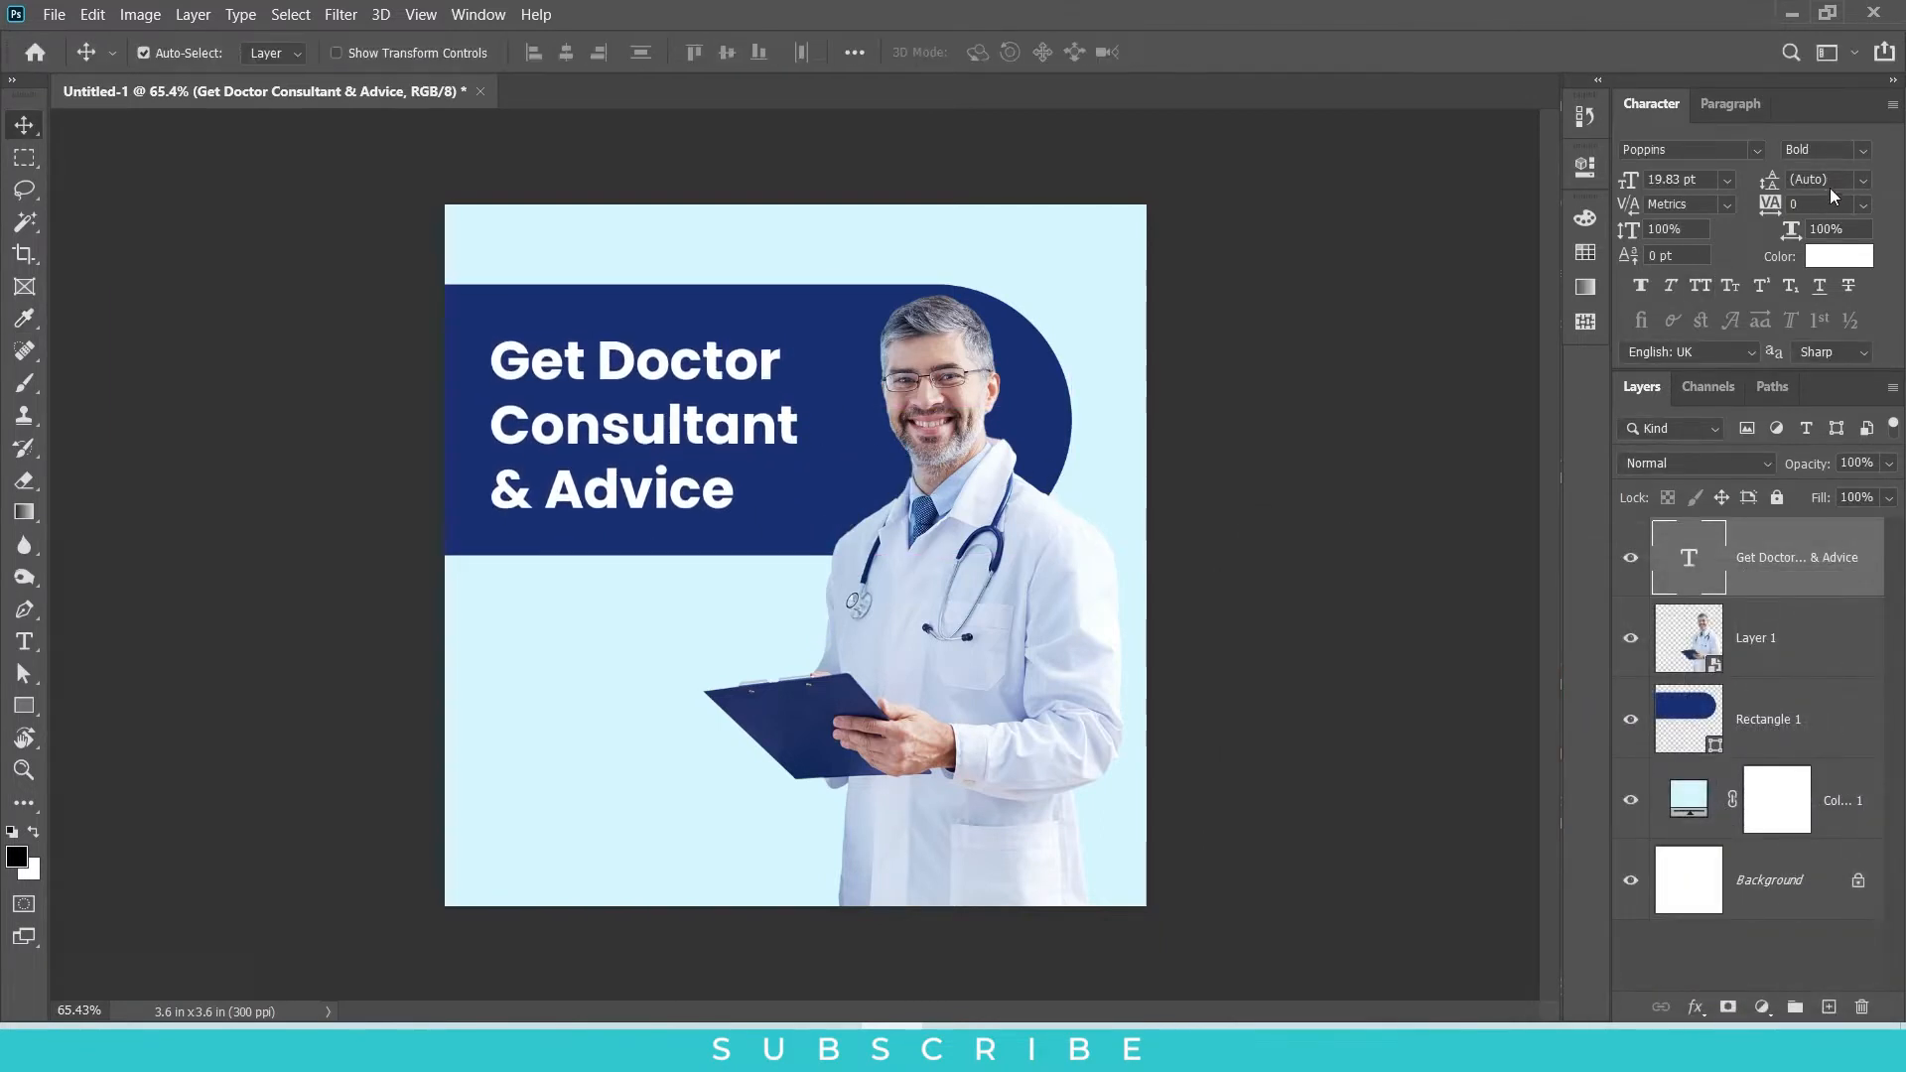
pyautogui.press('Down')
pyautogui.press('Down')
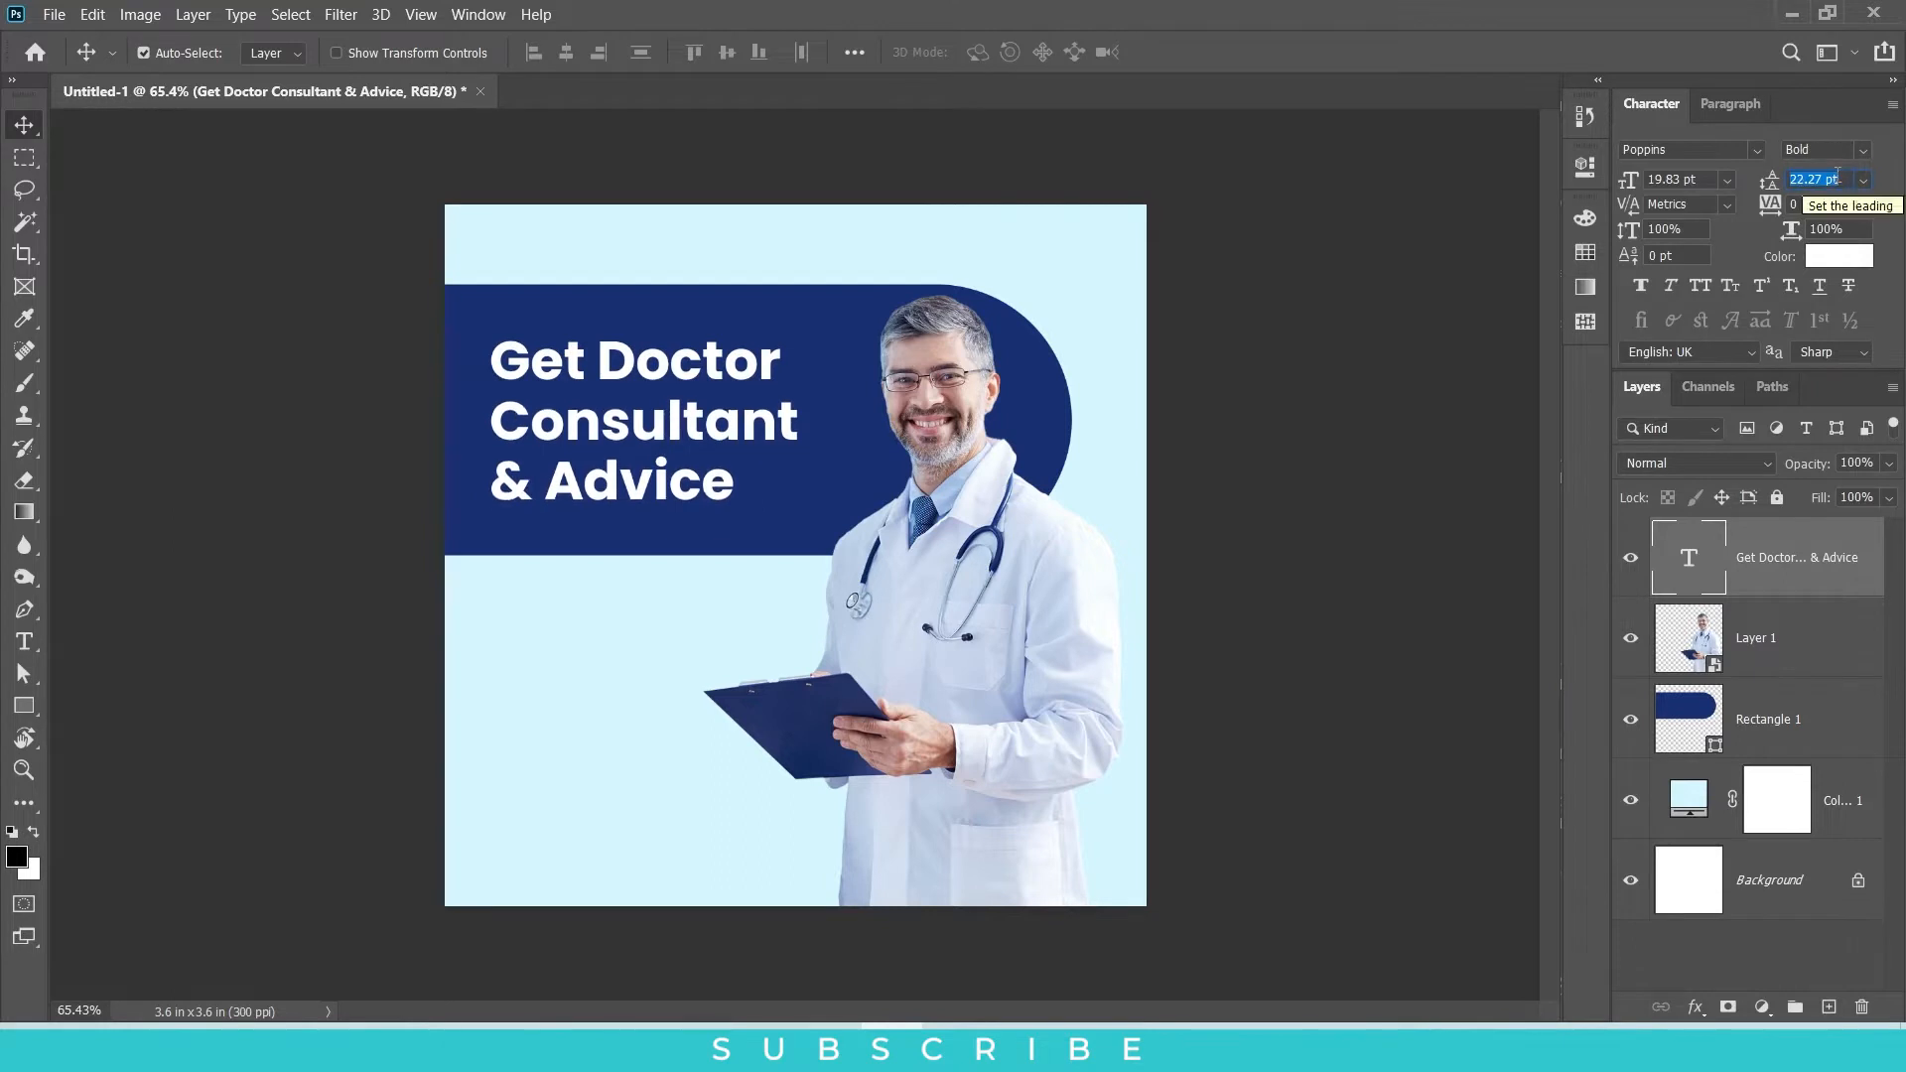
# Step: Set the headline in all caps with a tracking of -20
pyautogui.click(1698, 286)
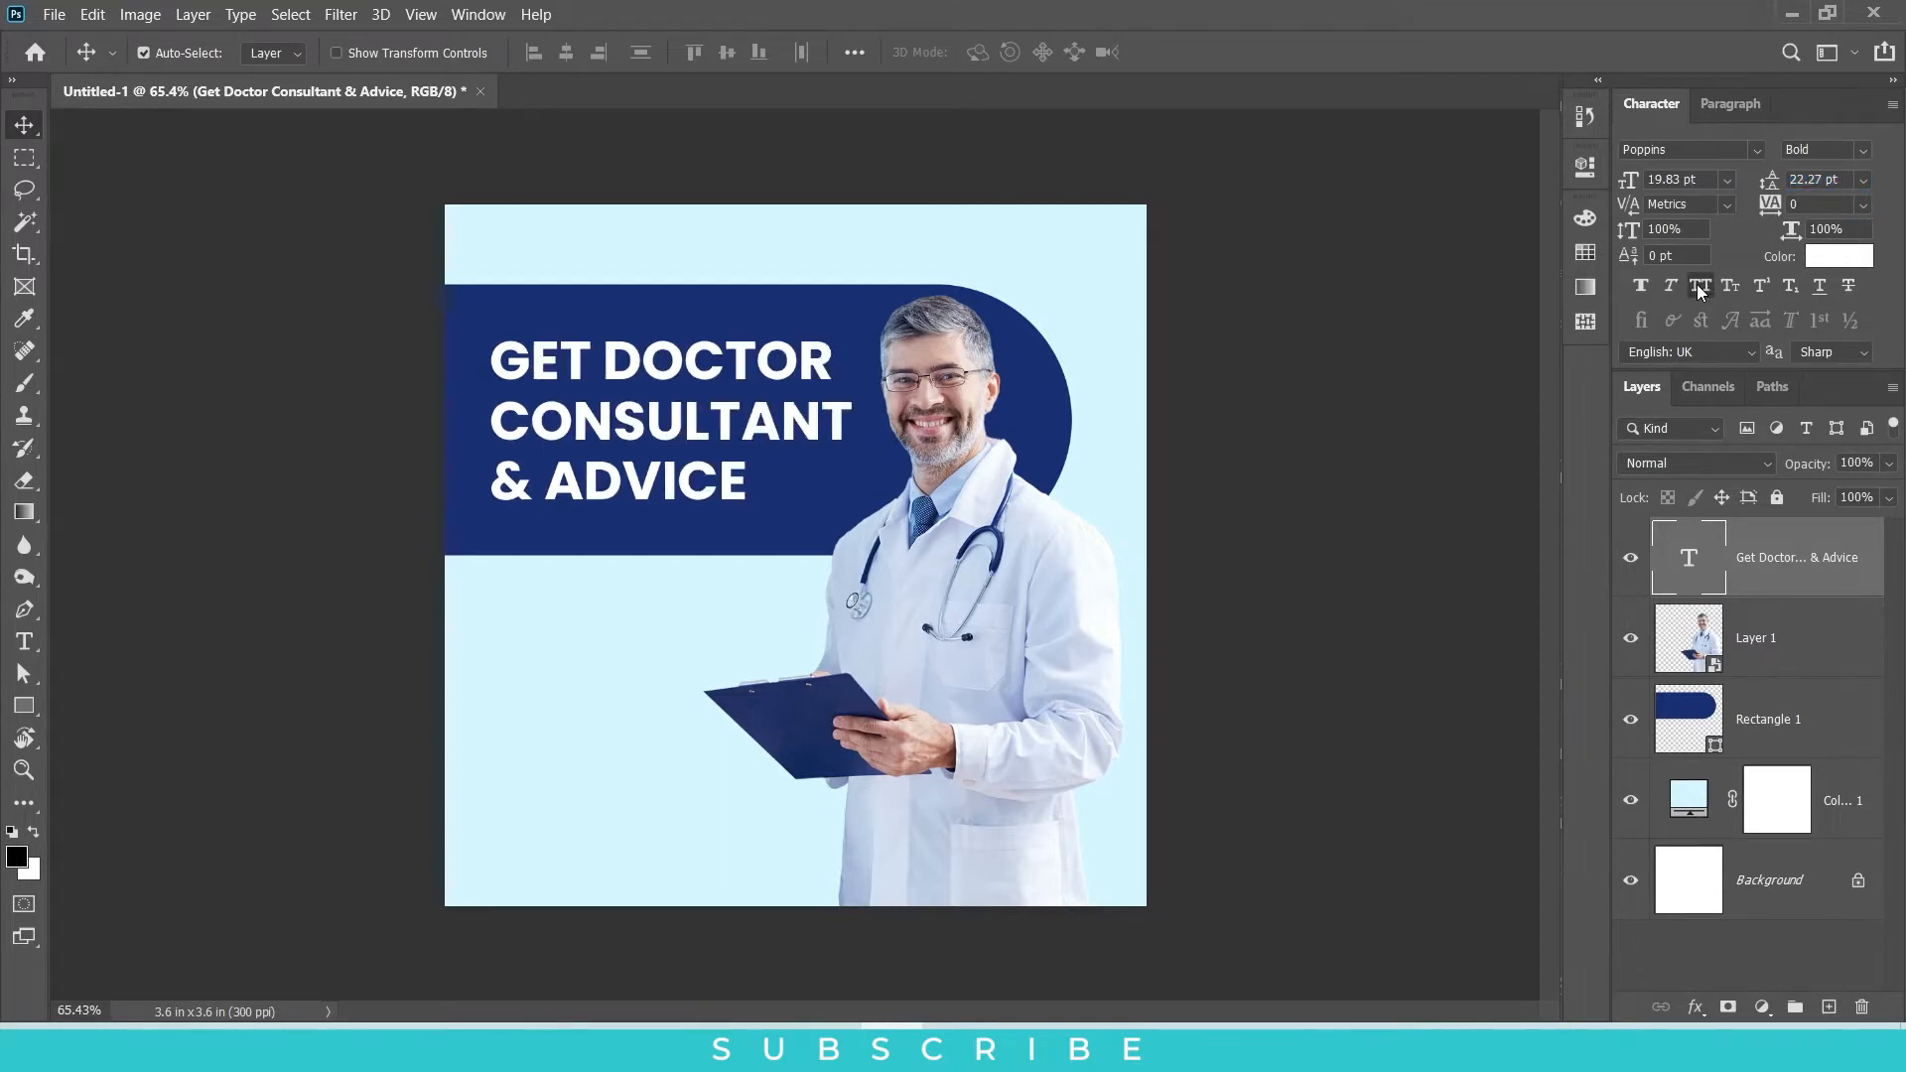
pyautogui.click(1828, 204)
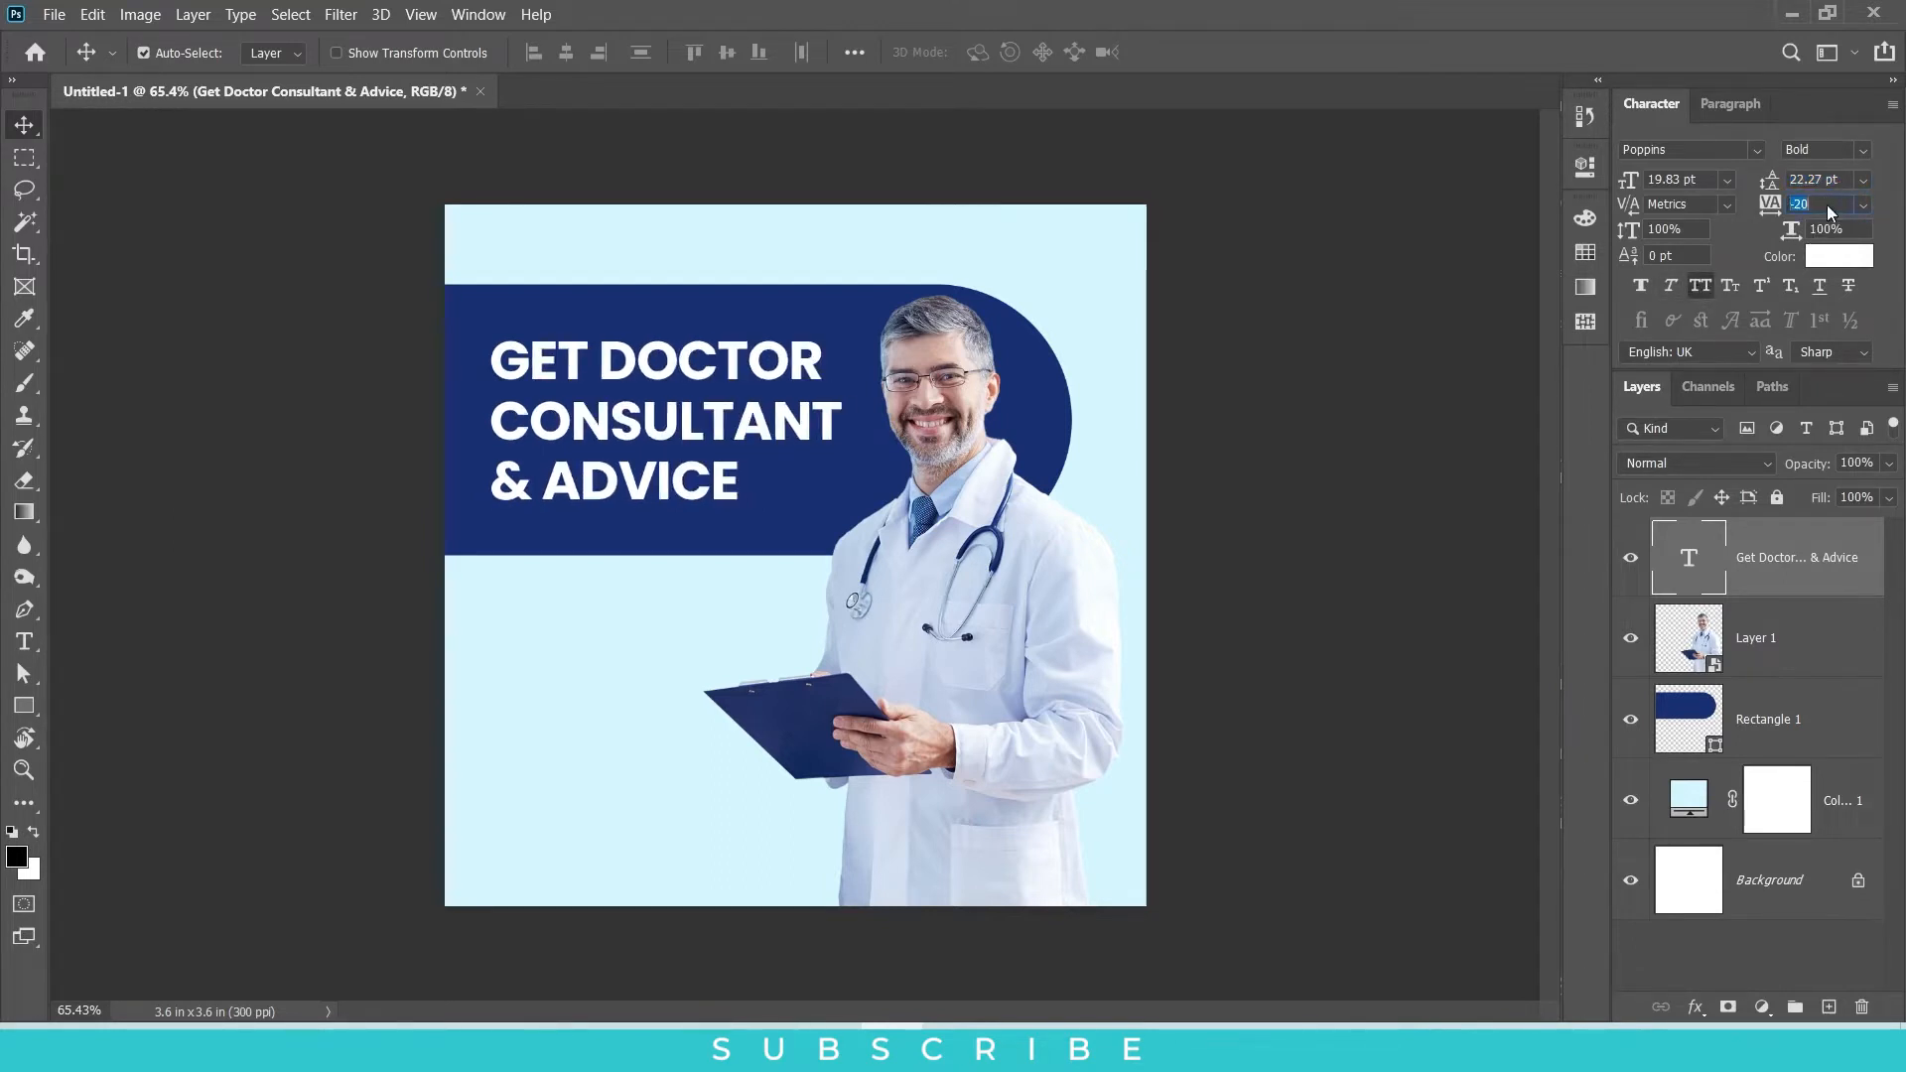
# Step: Recolor only the word "CONSULTANT" in the headline to turquoise 00fcd0
pyautogui.doubleClick(668, 429)
pyautogui.doubleClick(710, 407)
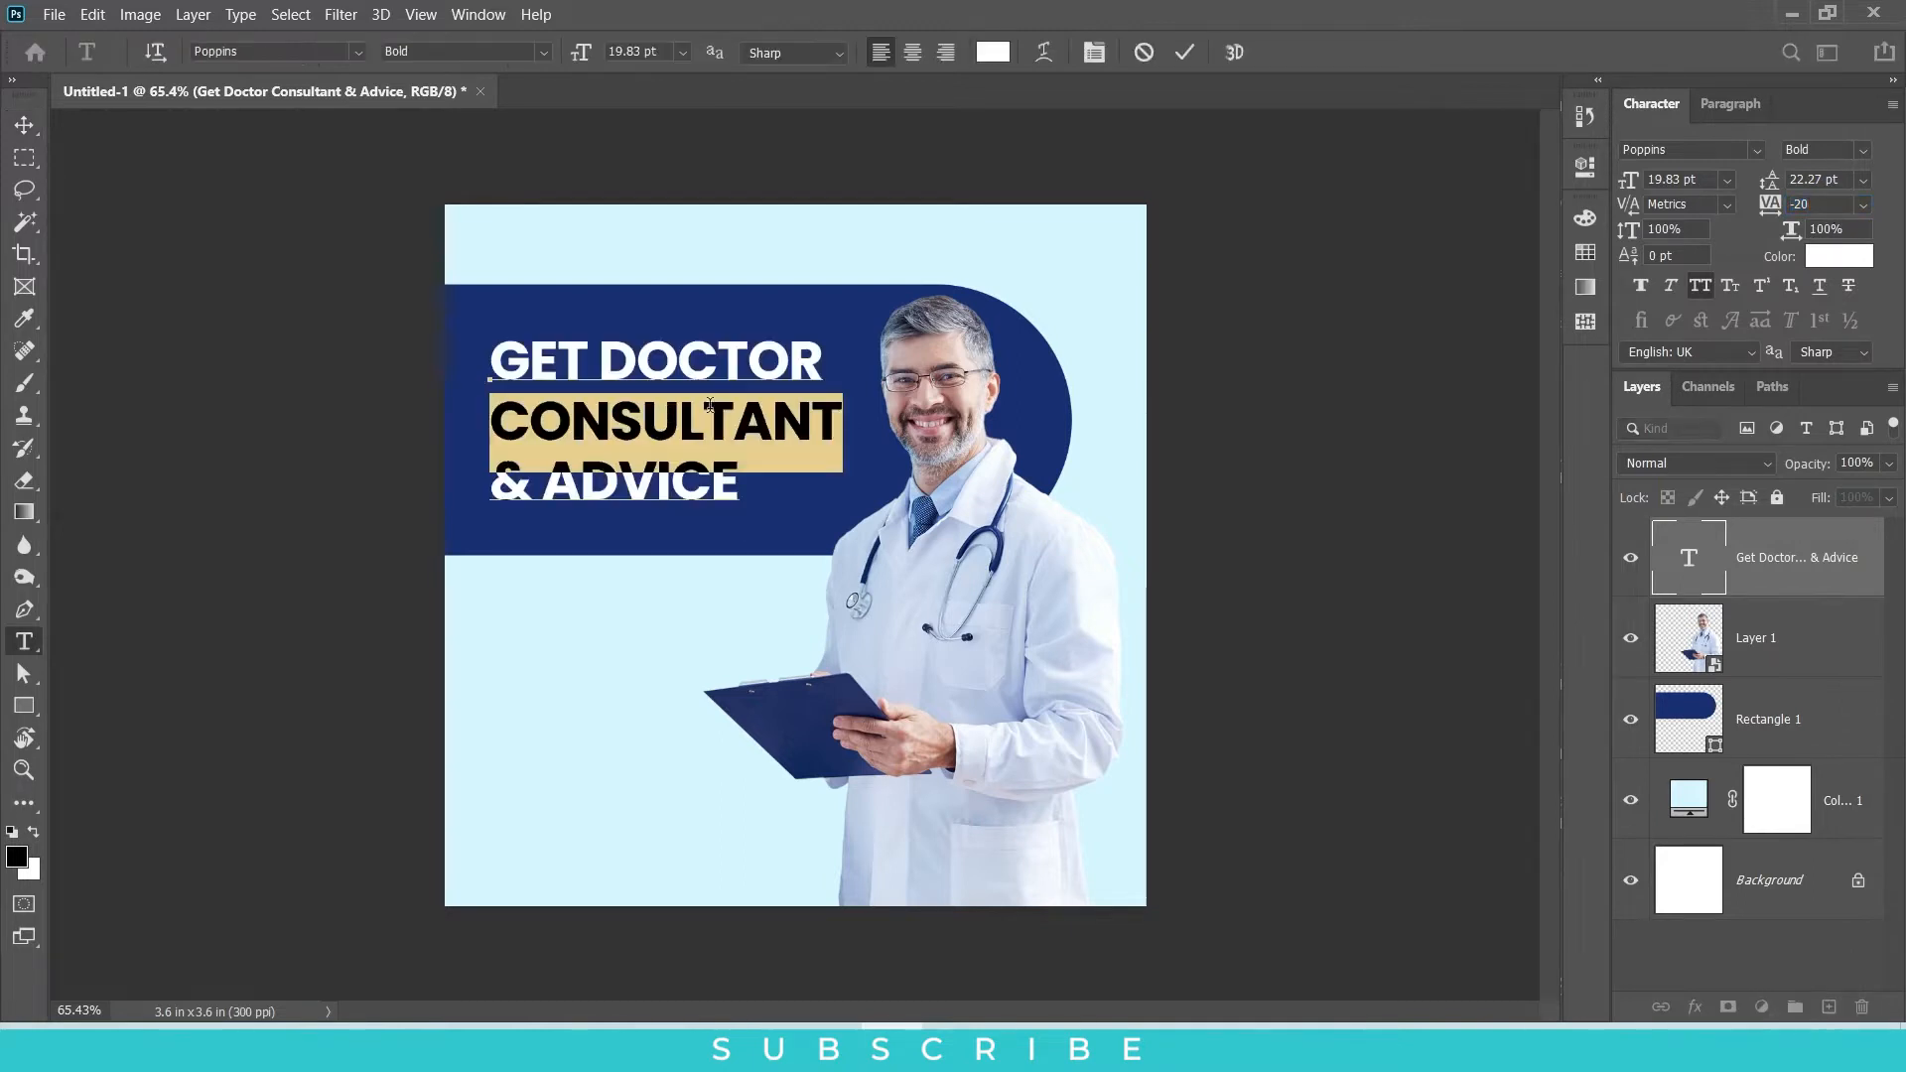
pyautogui.click(995, 54)
pyautogui.click(1581, 854)
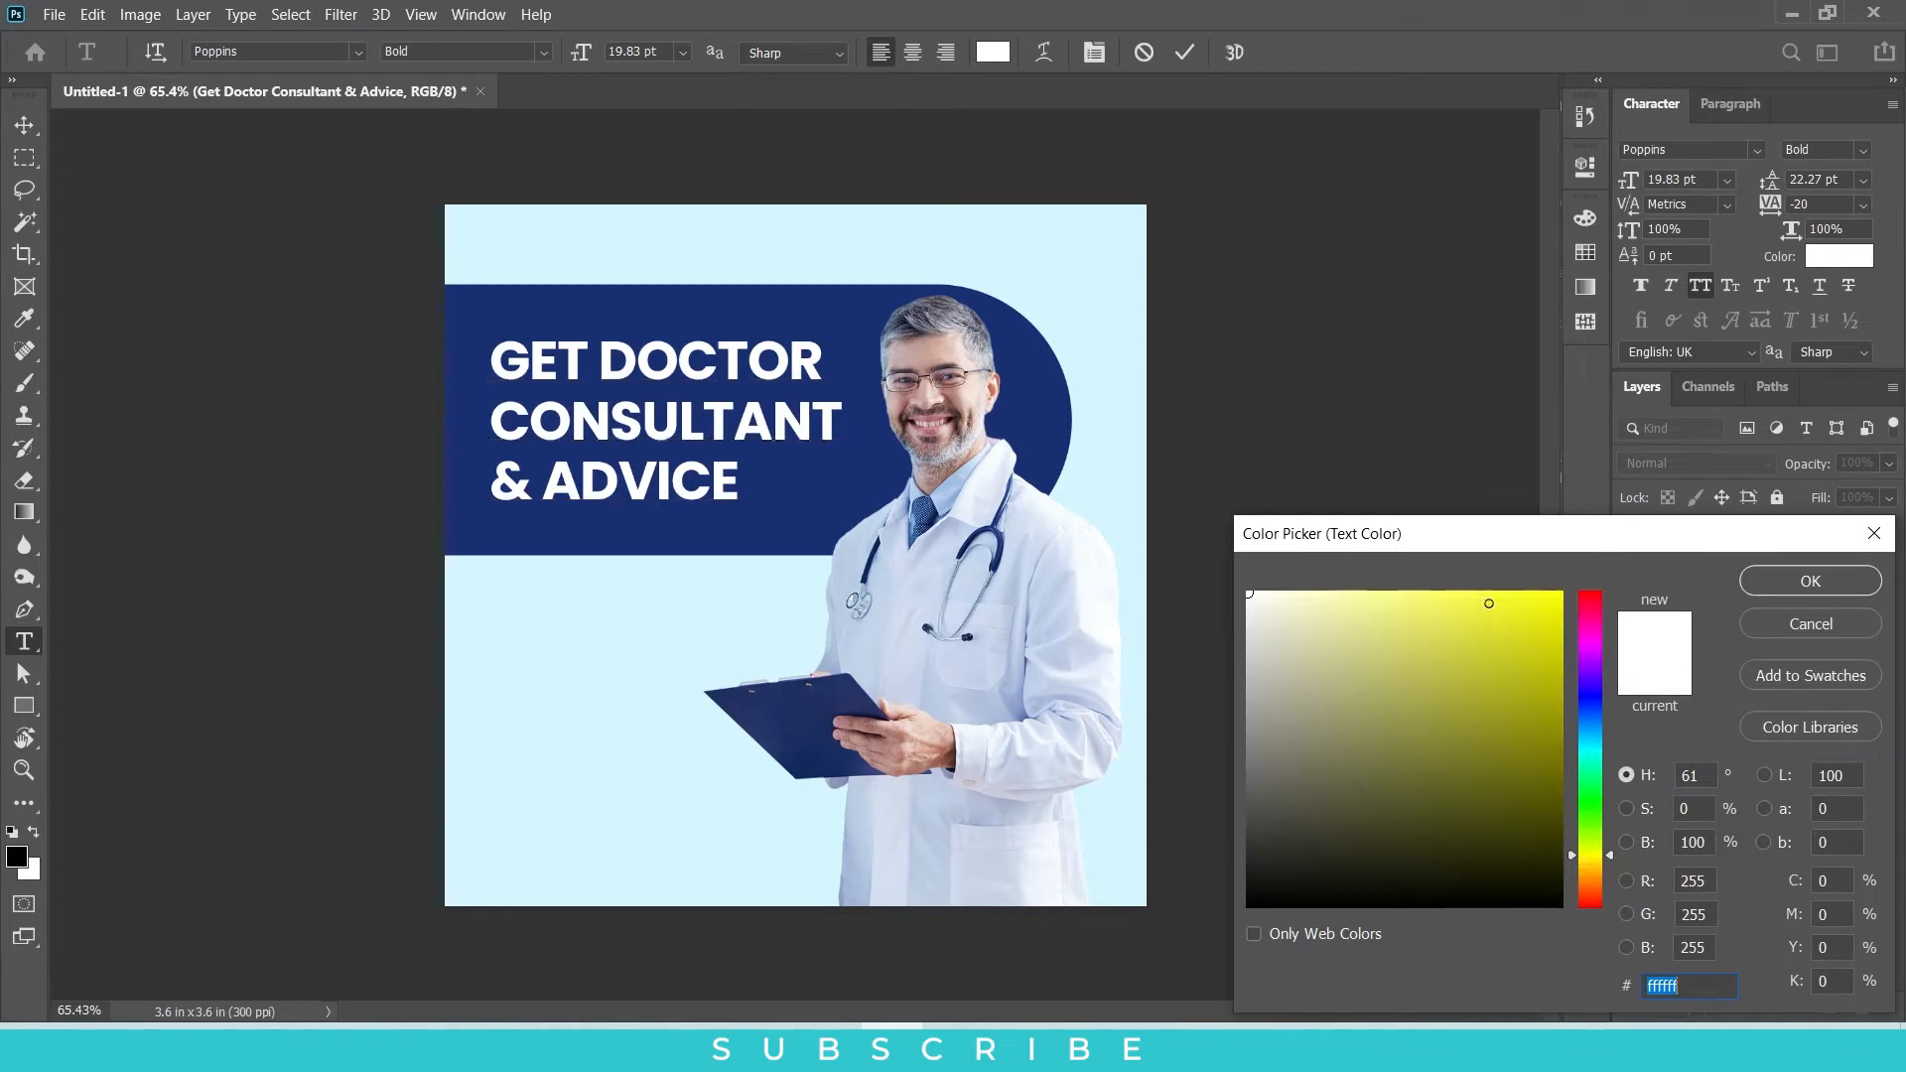
pyautogui.moveTo(1486, 609); pyautogui.dragTo(1555, 592)
pyautogui.moveTo(1588, 784)
pyautogui.mouseDown()
pyautogui.moveTo(1588, 706)
pyautogui.moveTo(1588, 750)
pyautogui.mouseUp()
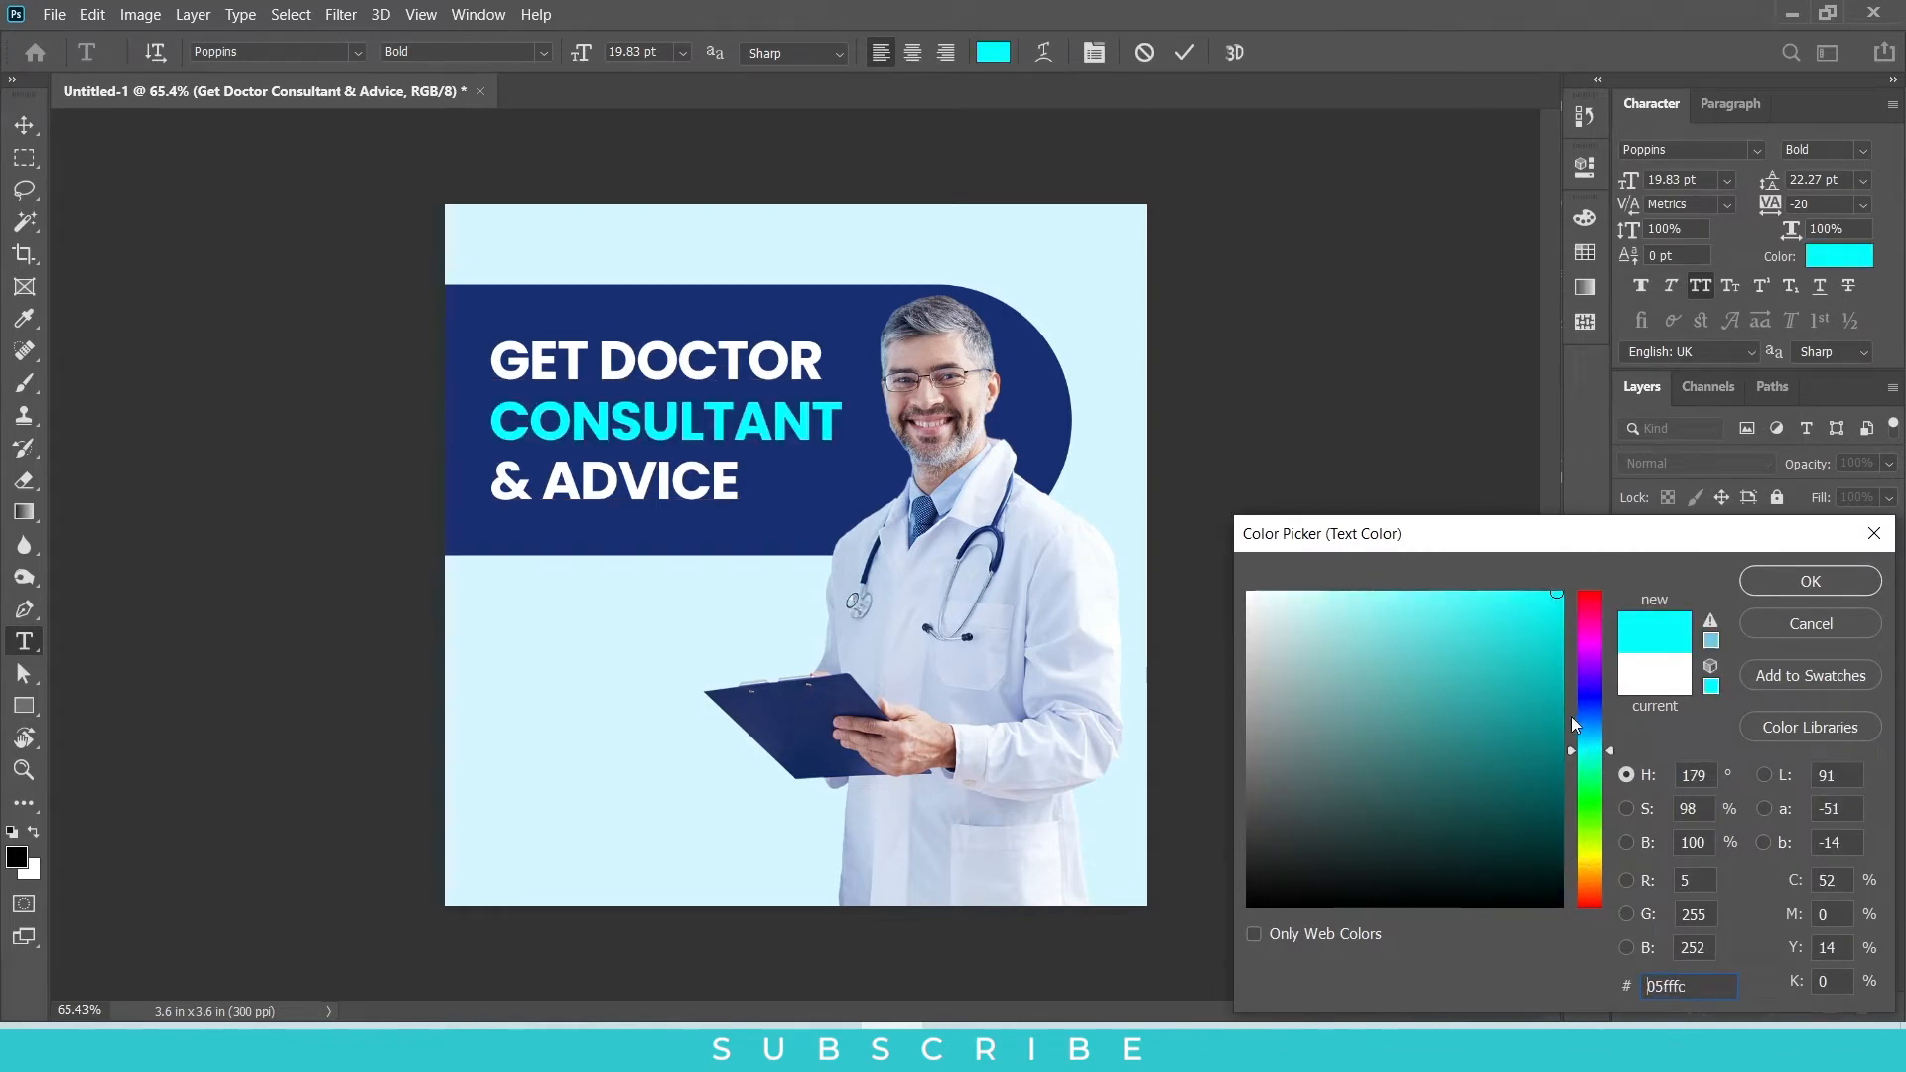
pyautogui.click(1587, 731)
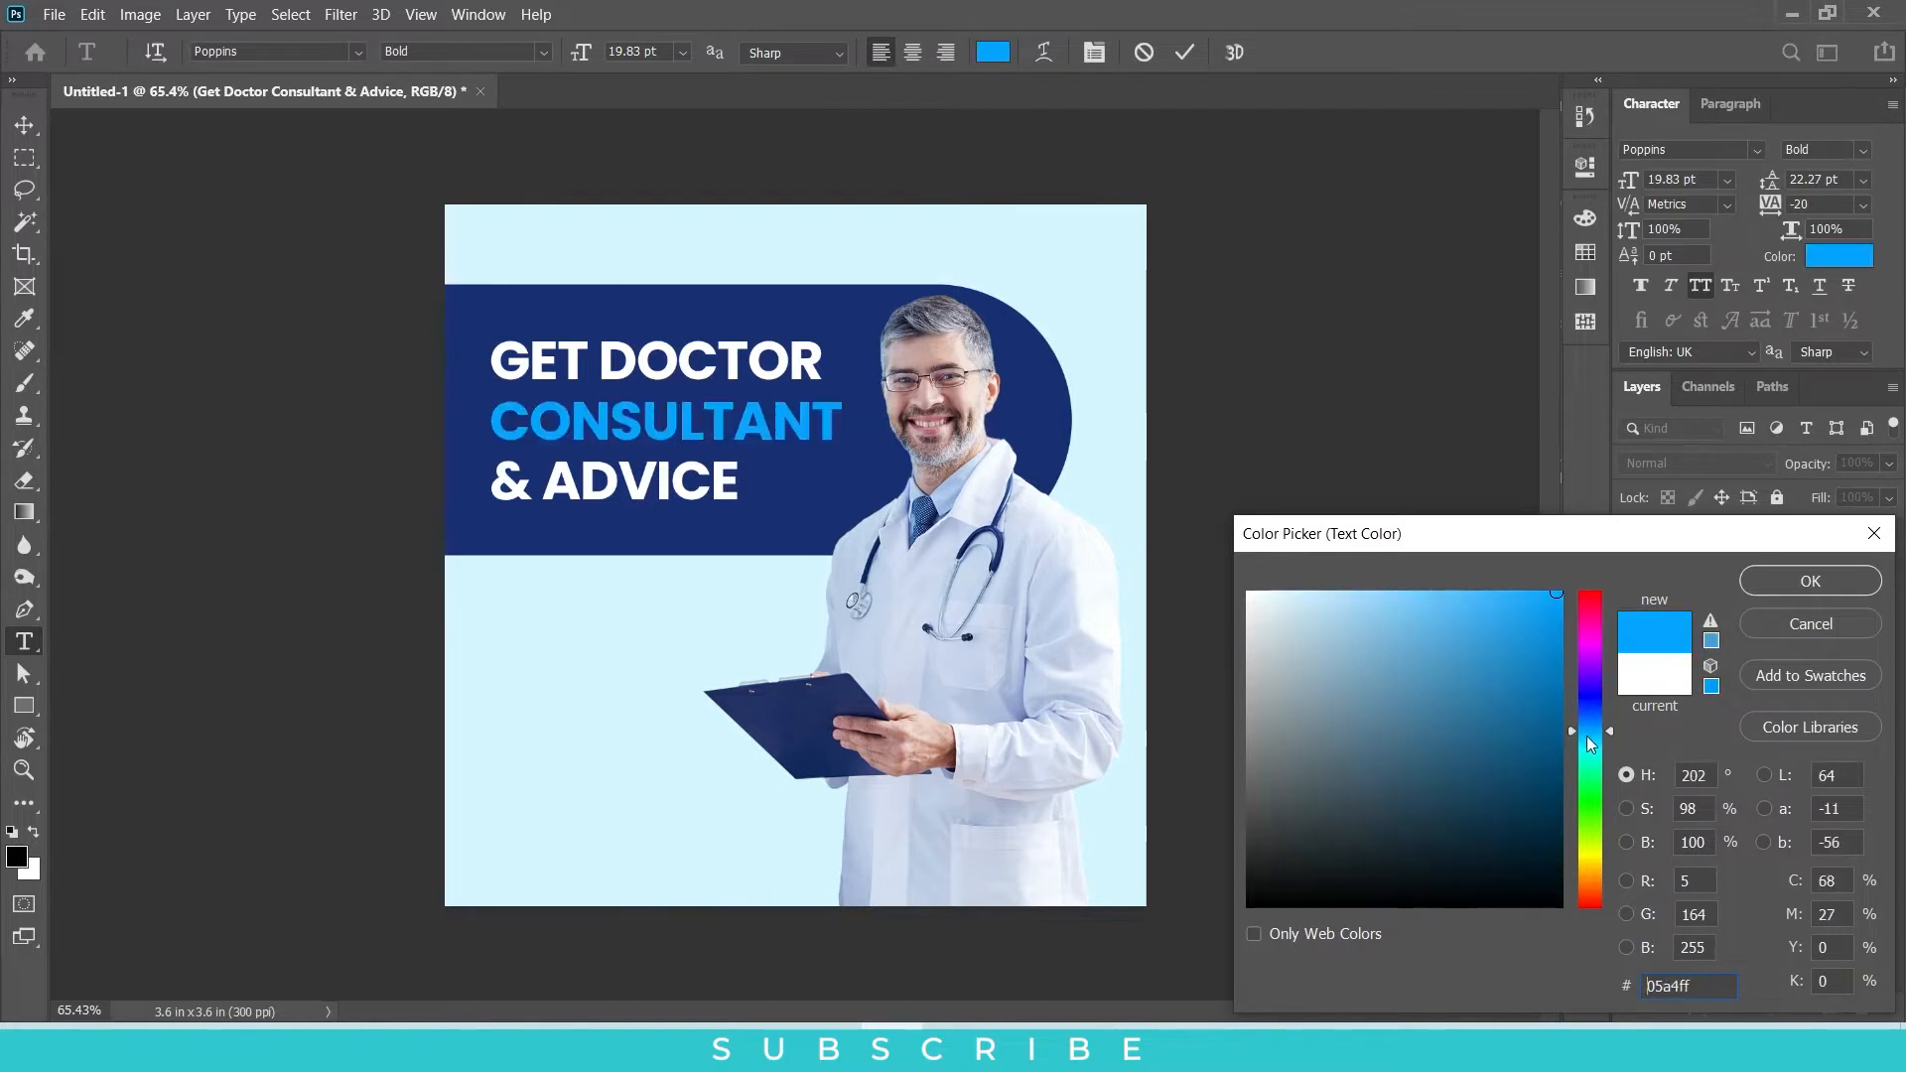
pyautogui.moveTo(1586, 736); pyautogui.dragTo(1592, 798)
pyautogui.moveTo(1516, 720)
pyautogui.mouseDown()
pyautogui.moveTo(1511, 673)
pyautogui.moveTo(1533, 645)
pyautogui.mouseUp()
pyautogui.moveTo(1595, 768); pyautogui.dragTo(1588, 754)
pyautogui.moveTo(1530, 650); pyautogui.dragTo(1590, 595)
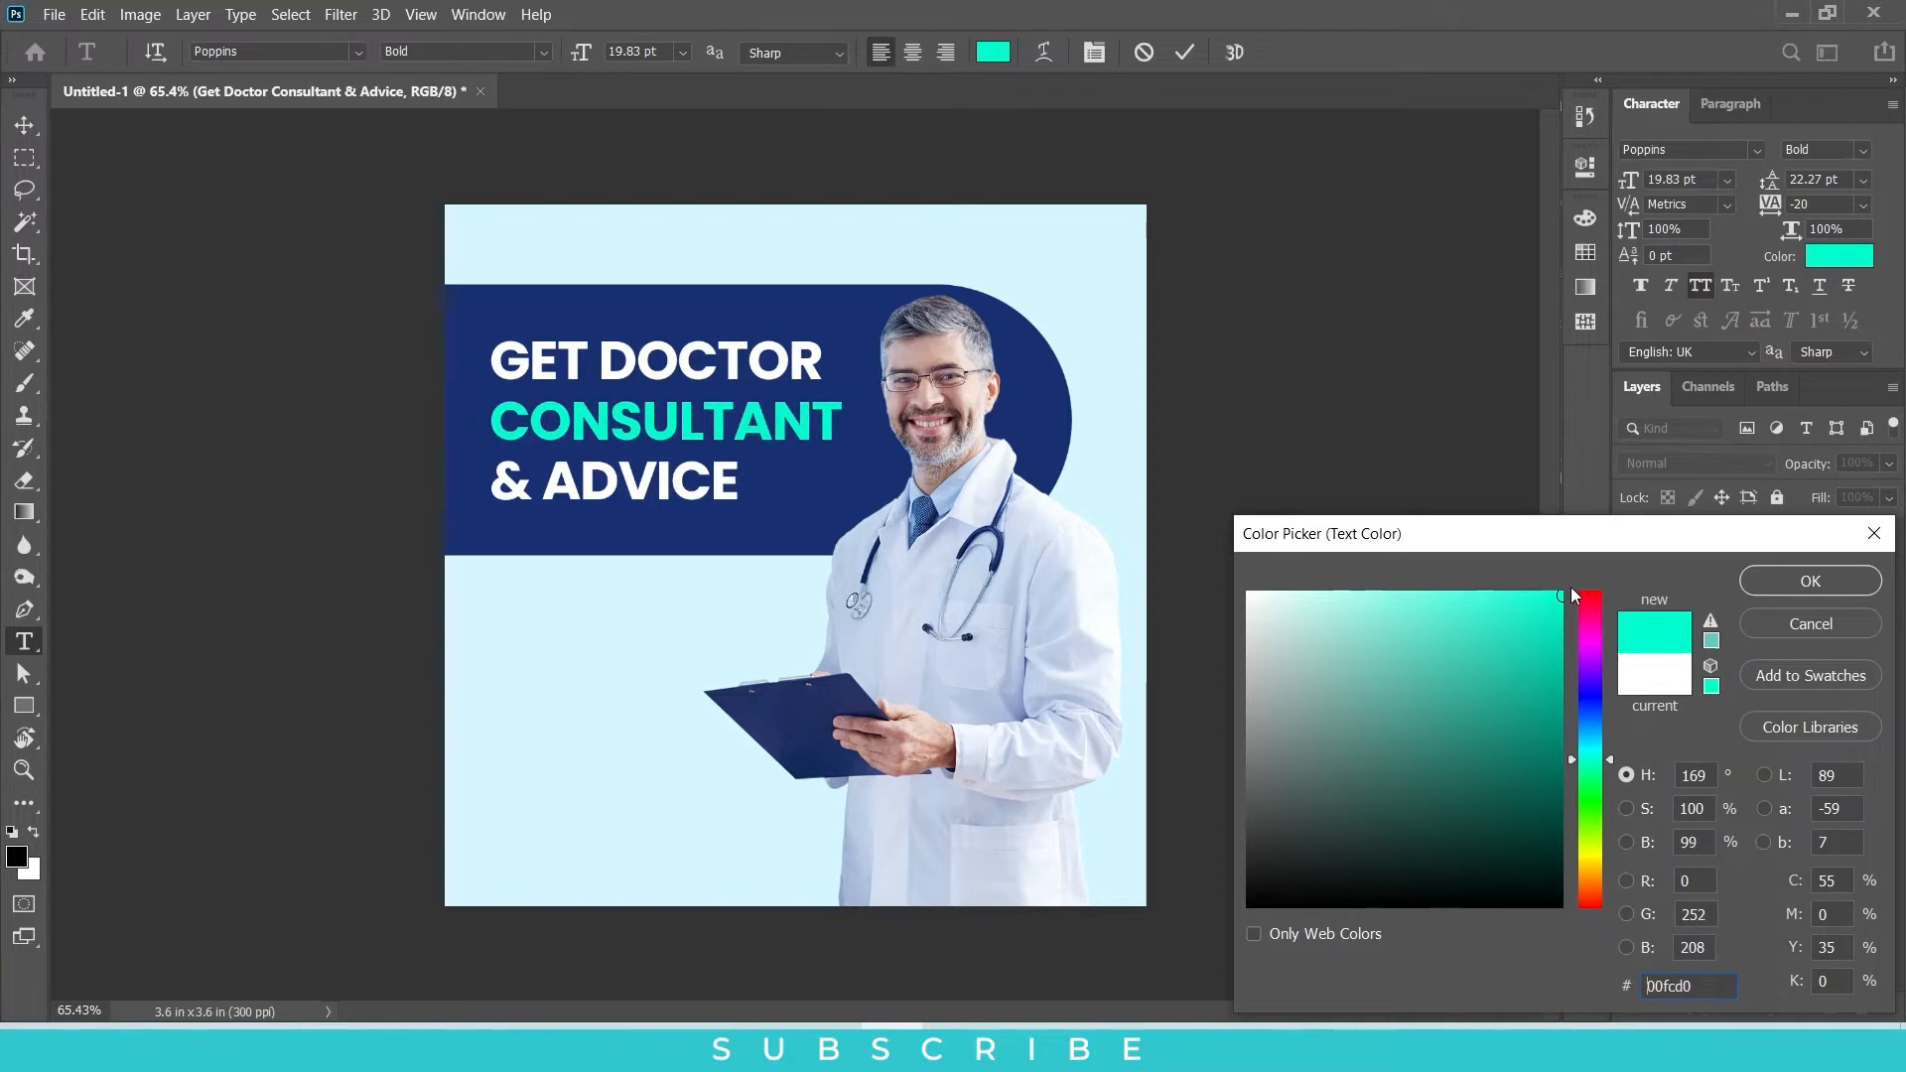
pyautogui.press('Return')
# Step: Tighten the leading of the whole headline to 19.27 pt
pyautogui.hotkey('ctrl', 'a')
pyautogui.click(1834, 179)
pyautogui.press('Down')
pyautogui.press('Down')
pyautogui.press('Down')
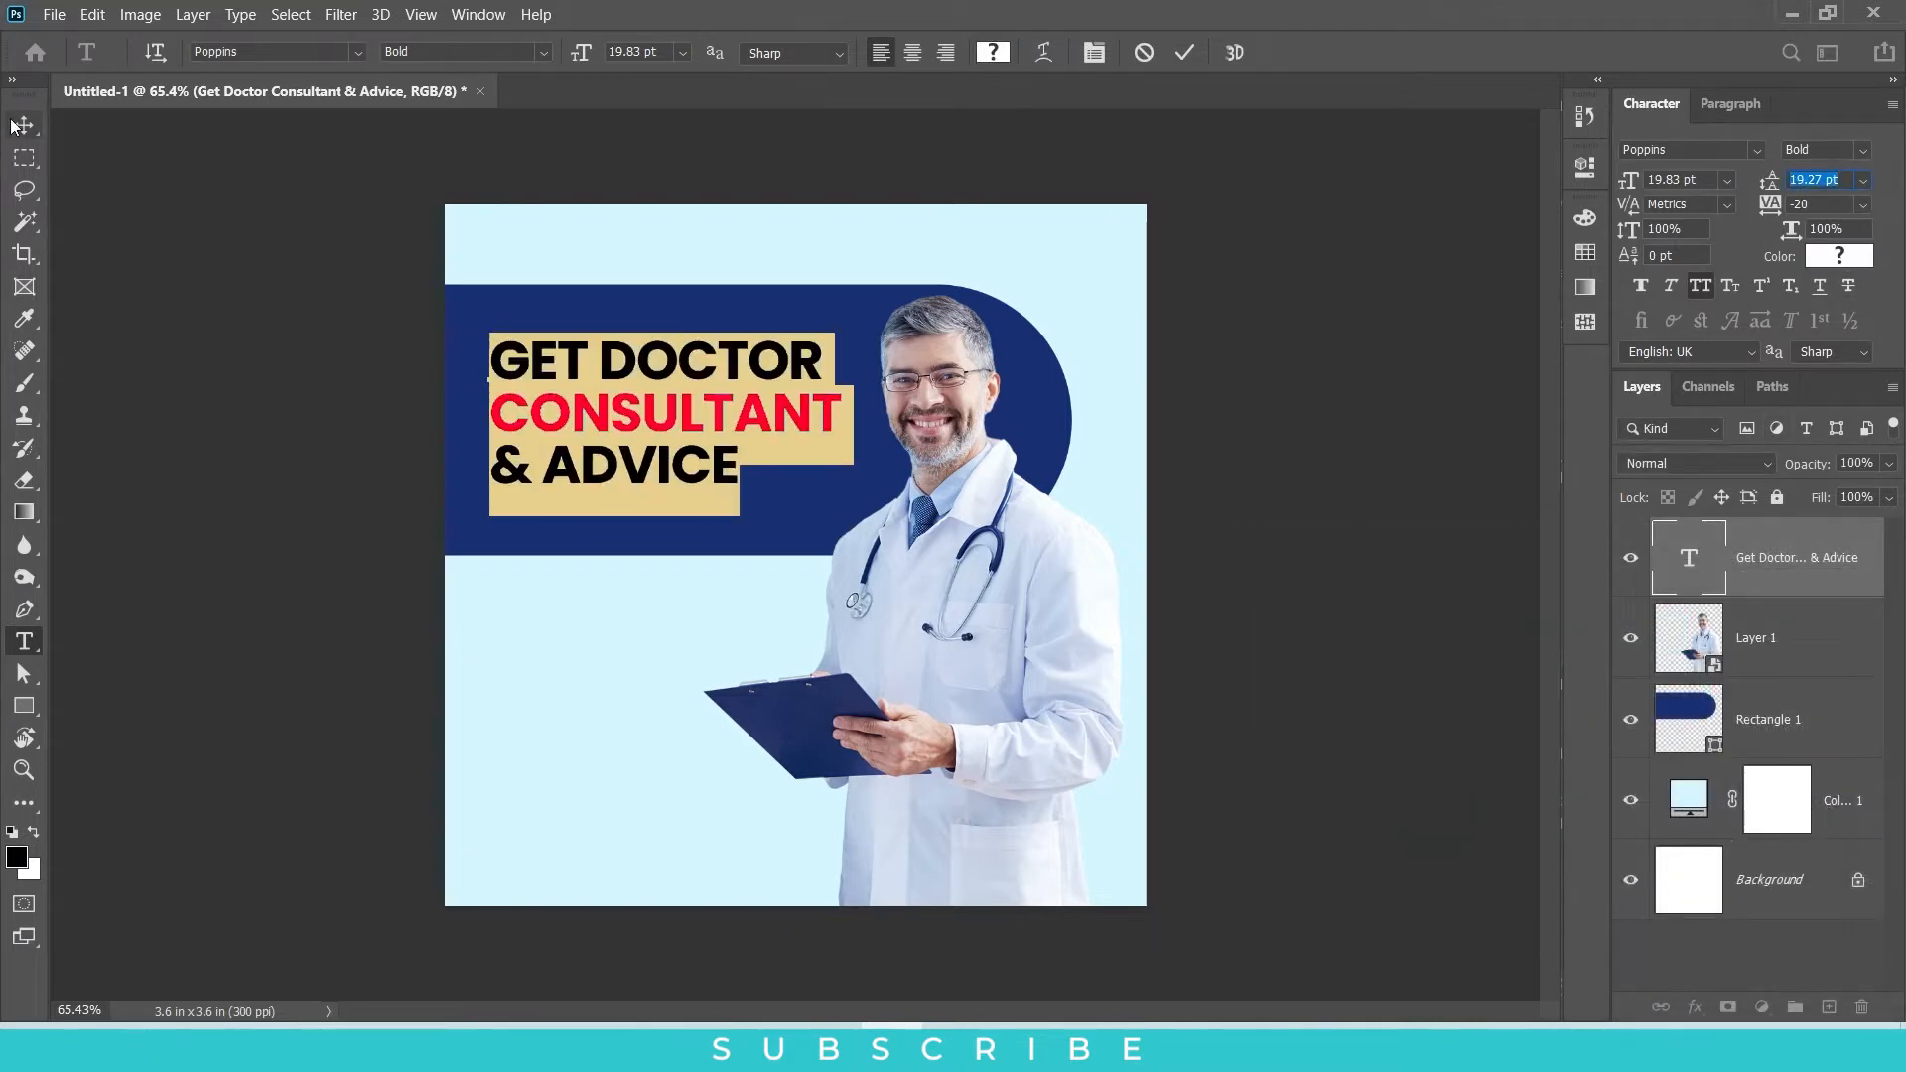
# Step: Move the headline slightly down in the banner and scale it up to about 20.78 pt
pyautogui.click(9, 124)
pyautogui.moveTo(654, 430); pyautogui.dragTo(654, 436)
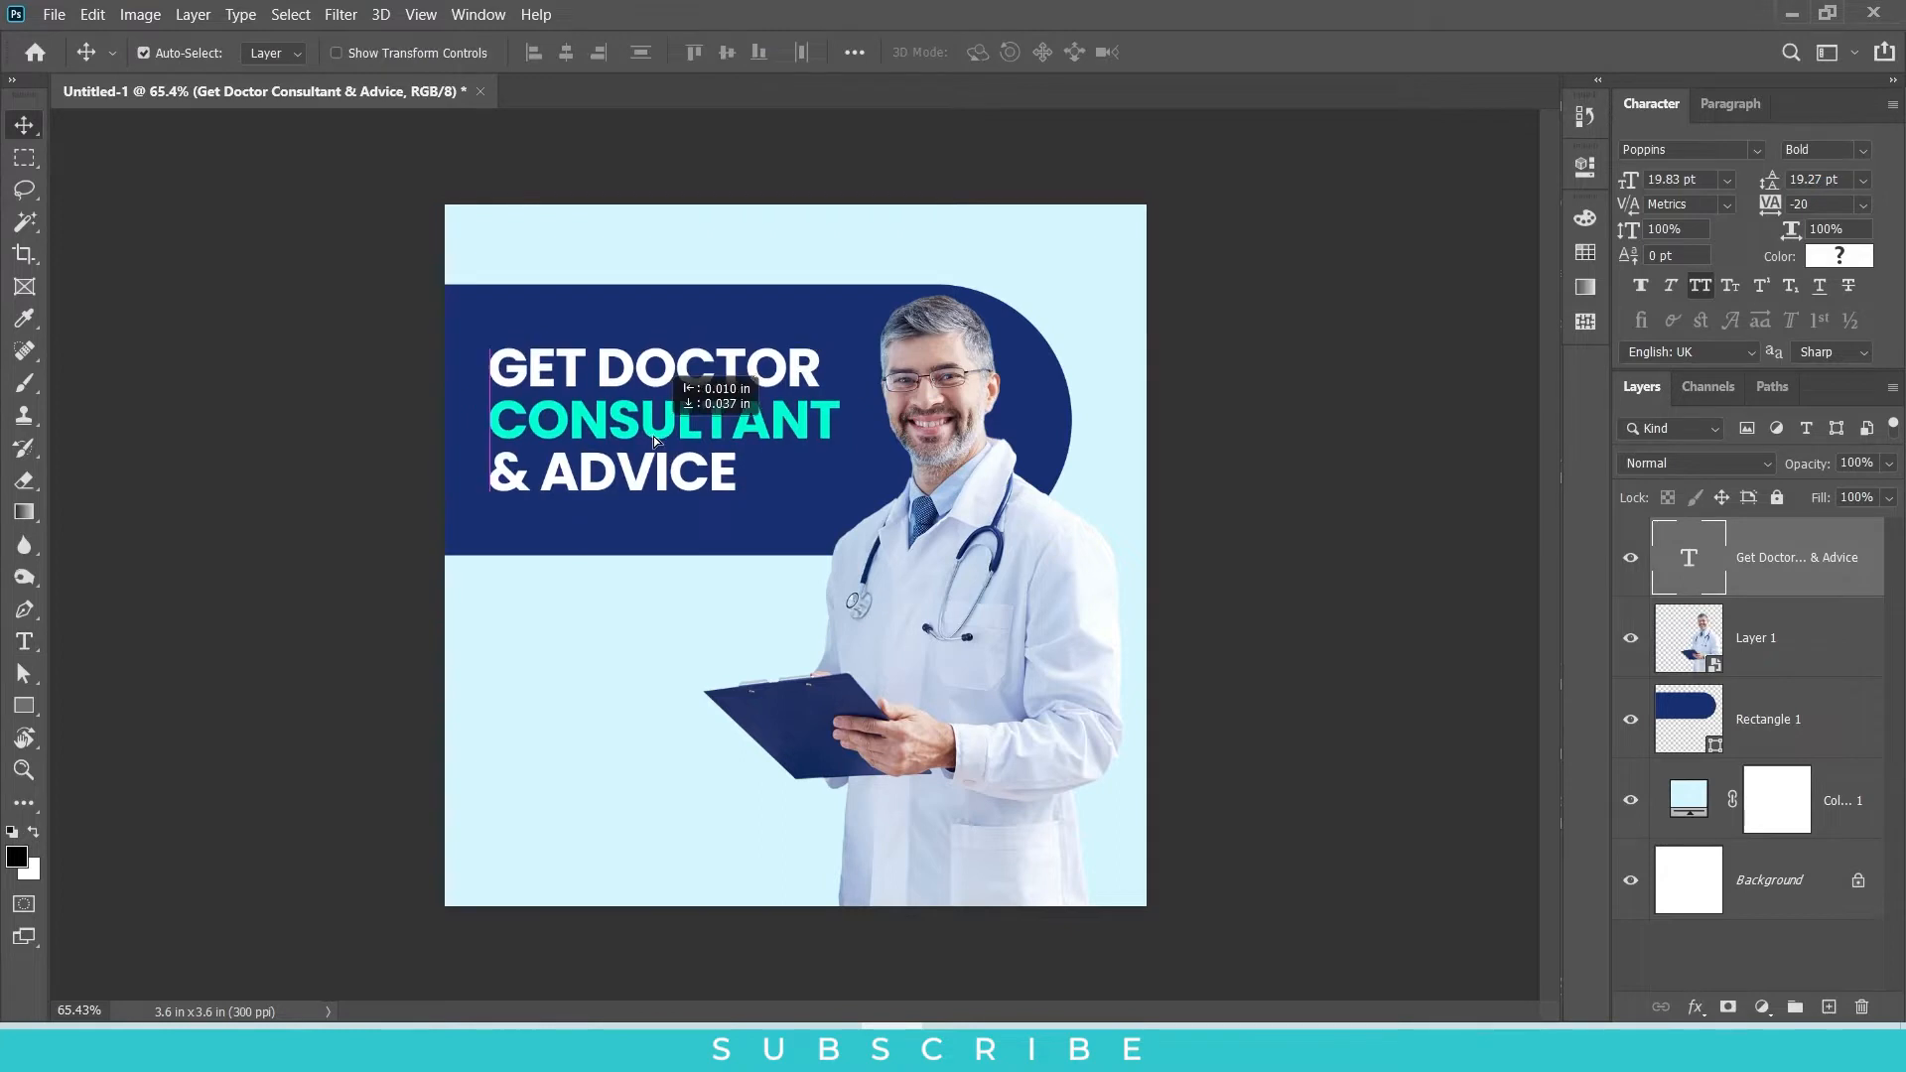
pyautogui.hotkey('ctrl', 't')
pyautogui.moveTo(839, 430); pyautogui.dragTo(859, 424)
pyautogui.press('Return')
# Step: Duplicate the navy rounded rectangle and place the copy behind the doctor, running off the canvas's lower right corner
pyautogui.click(684, 546)
pyautogui.moveTo(684, 546); pyautogui.dragTo(1251, 1028)
pyautogui.moveTo(645, 552); pyautogui.dragTo(1086, 889)
pyautogui.hotkey('ctrl', 't')
pyautogui.moveTo(828, 738); pyautogui.dragTo(873, 943)
pyautogui.press('Return')
# Step: Shift the rectangle copy slightly upward at the bottom of the canvas
pyautogui.click(1585, 166)
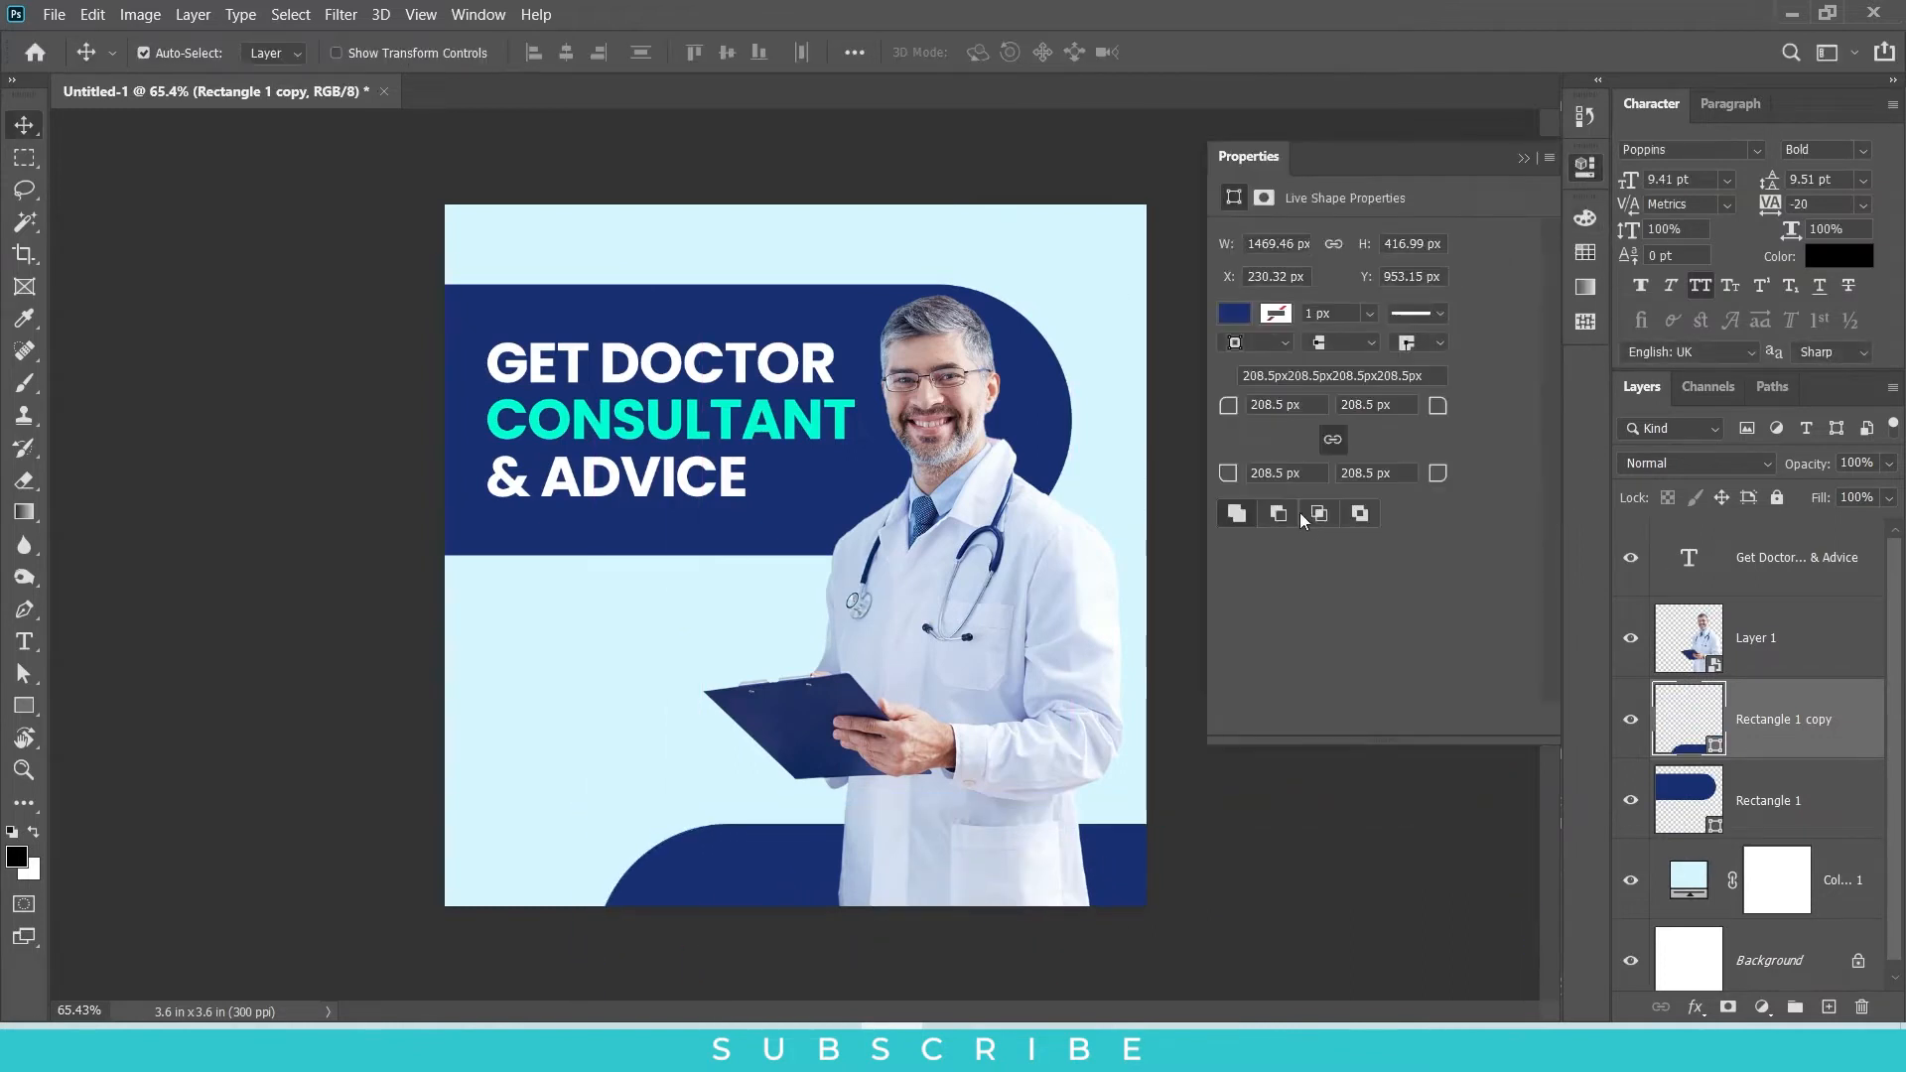
pyautogui.click(1522, 157)
pyautogui.moveTo(694, 855); pyautogui.dragTo(742, 761)
pyautogui.scroll(3, 725, 796)
pyautogui.scroll(-2, 814, 735)
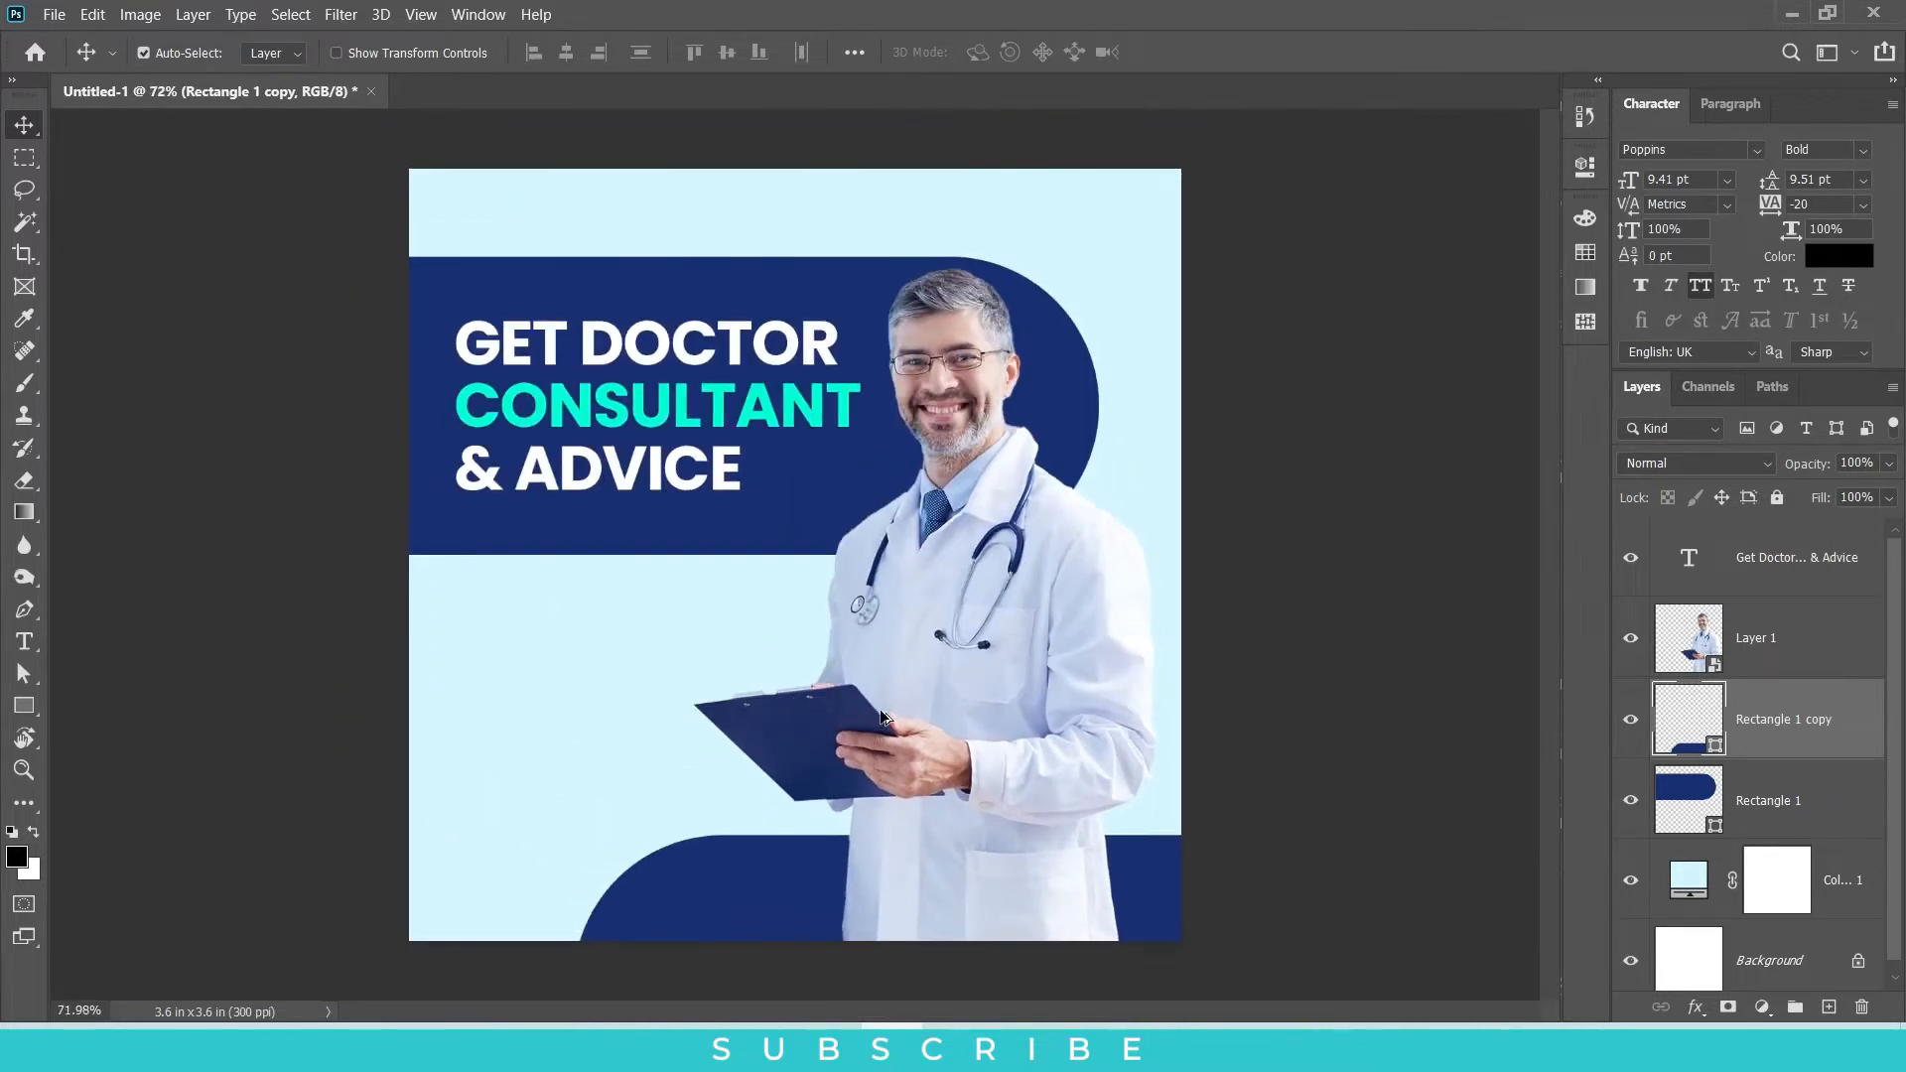
# Step: Add a paragraph text box with Lorem ipsum placeholder text below the navy banner, above the headline in the layer order
pyautogui.click(1821, 561)
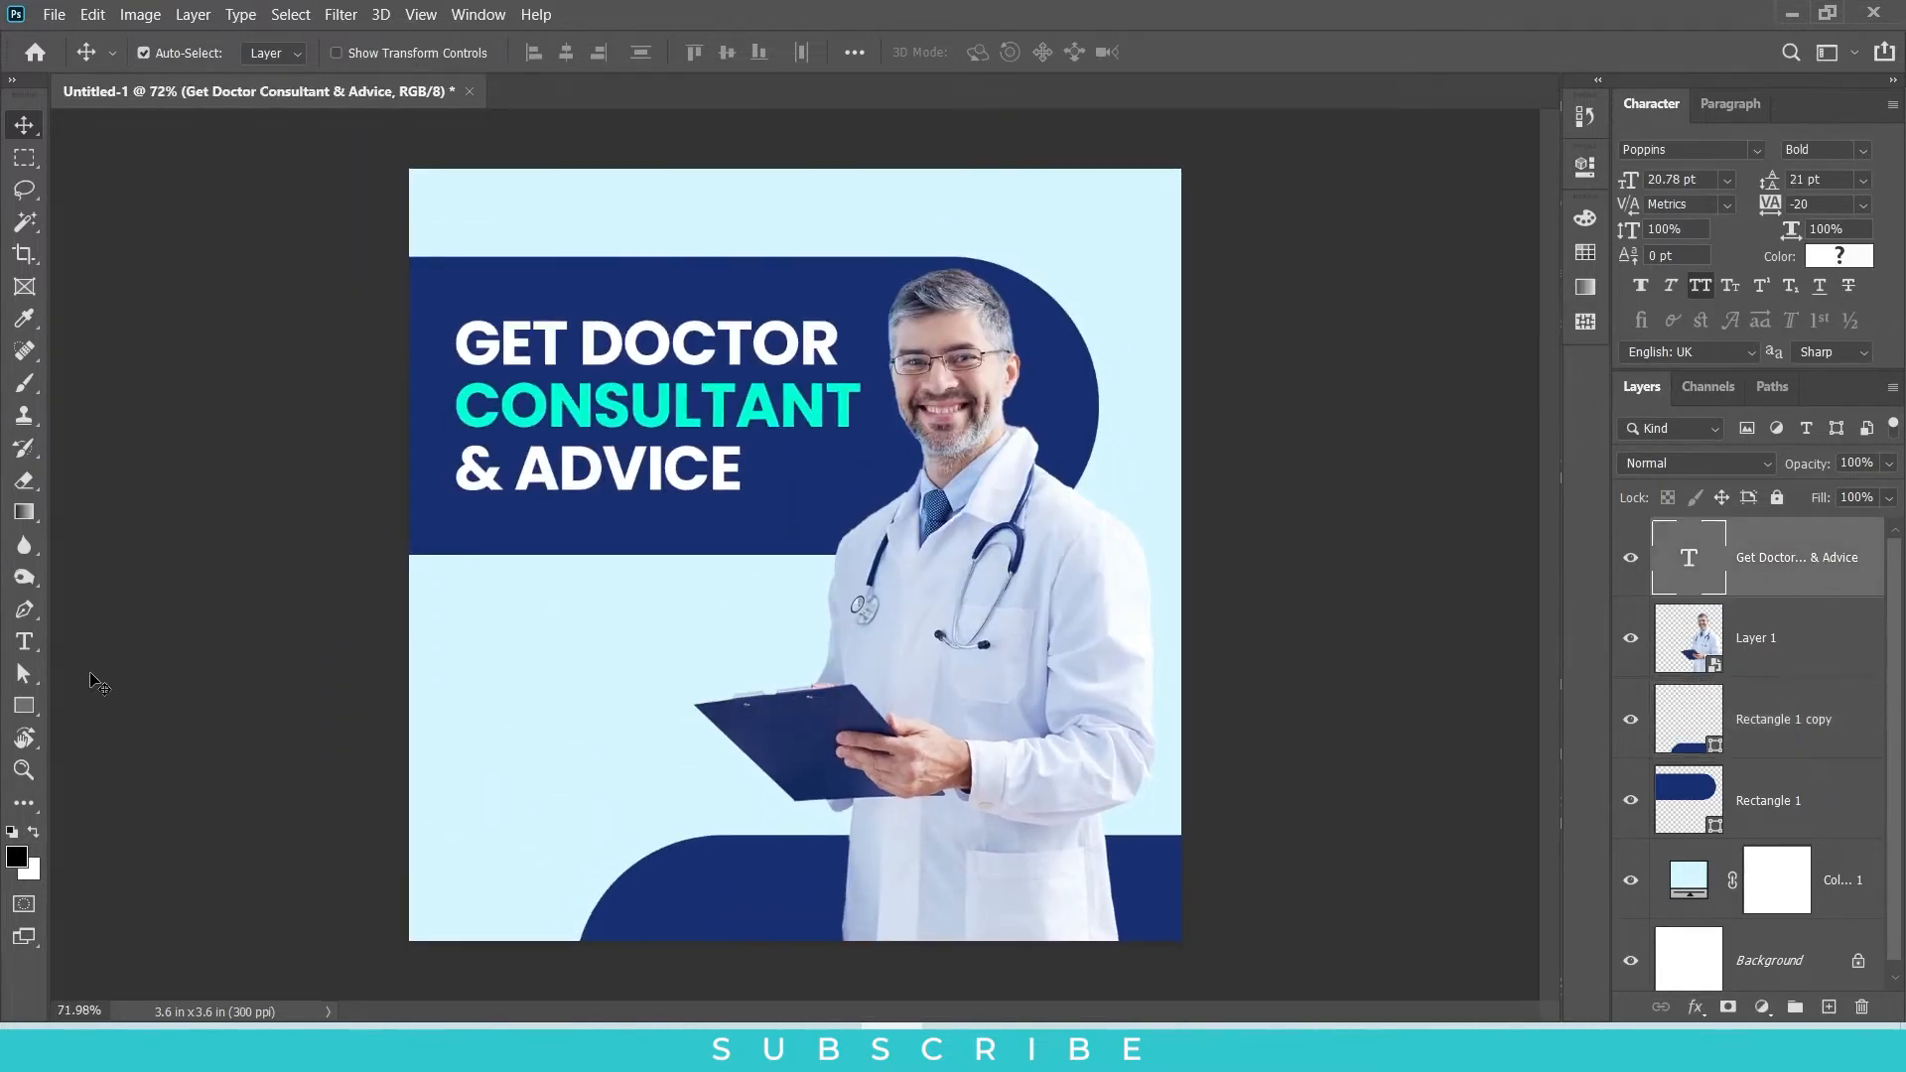
pyautogui.click(25, 641)
pyautogui.moveTo(468, 611); pyautogui.dragTo(787, 690)
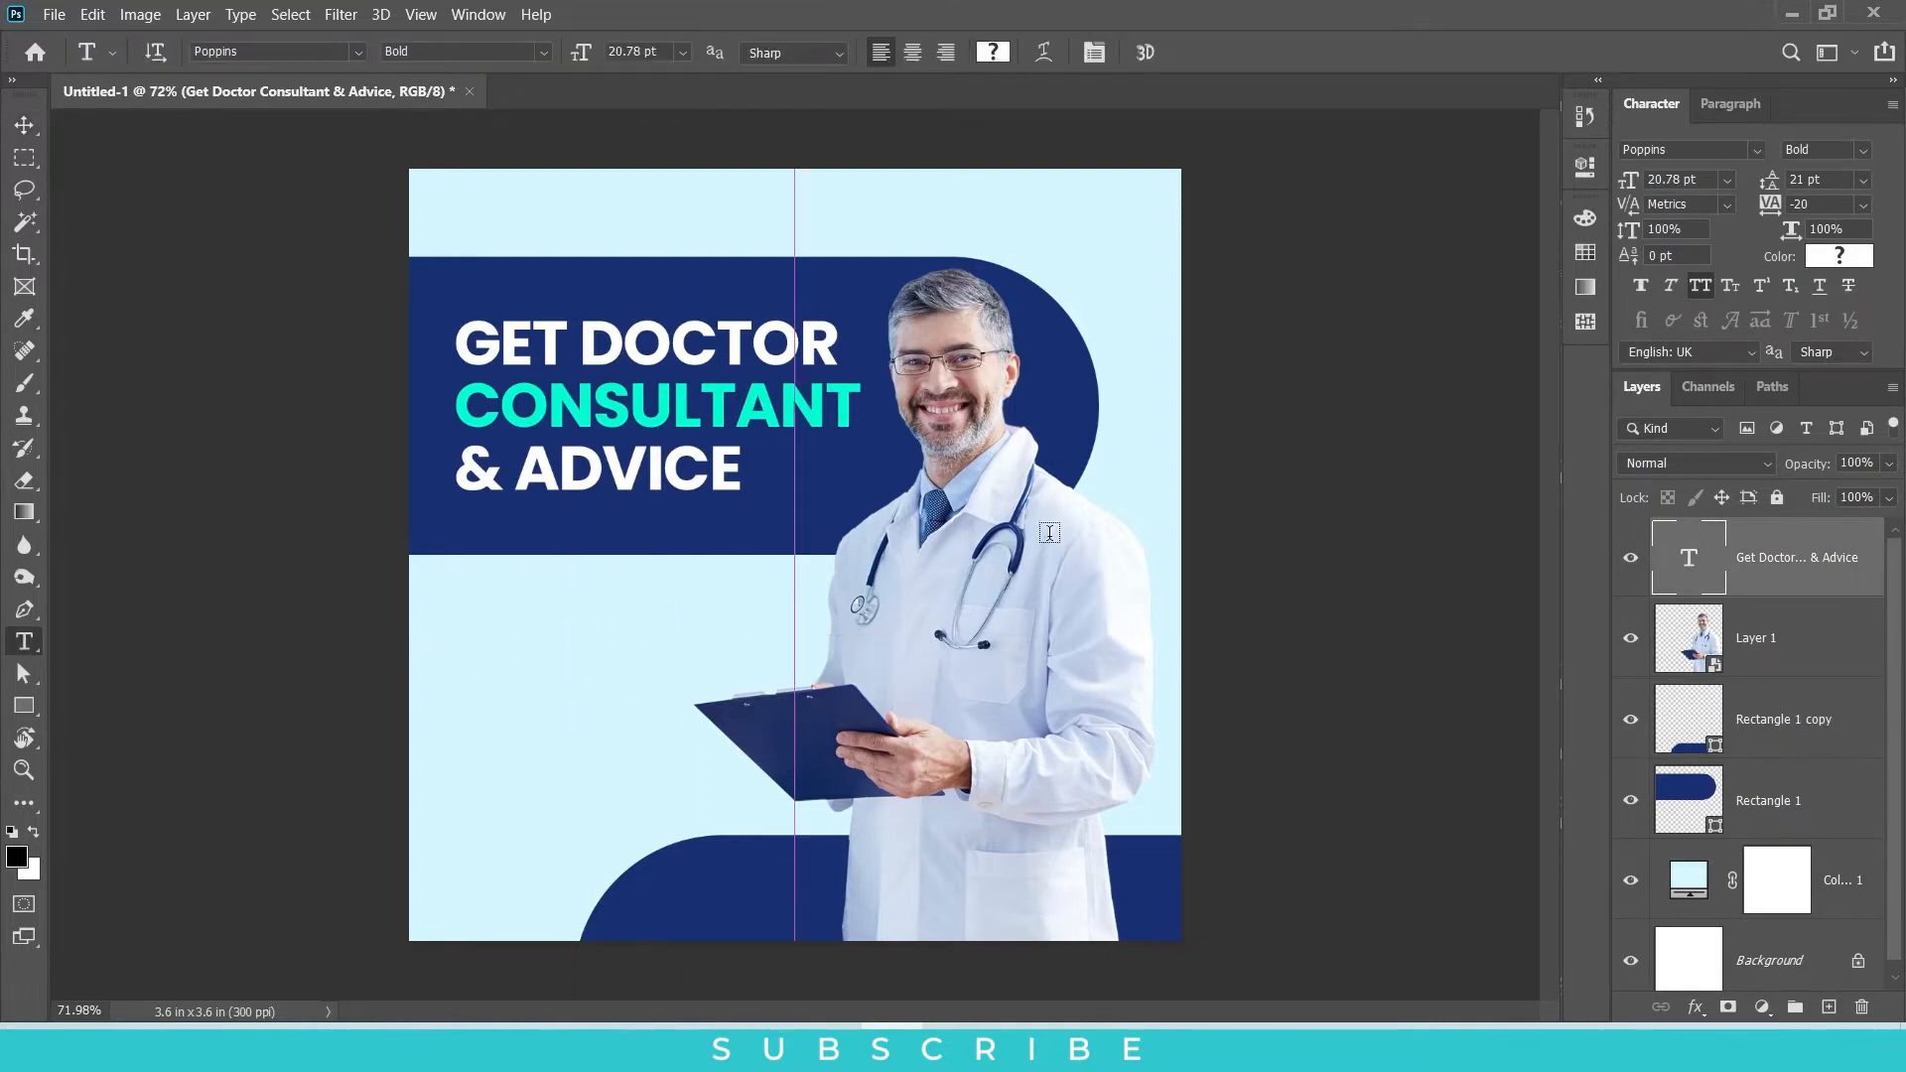
# Step: Set the placeholder paragraph in Poppins Thin and turn off all caps
pyautogui.click(1863, 151)
pyautogui.click(1717, 156)
pyautogui.click(1757, 151)
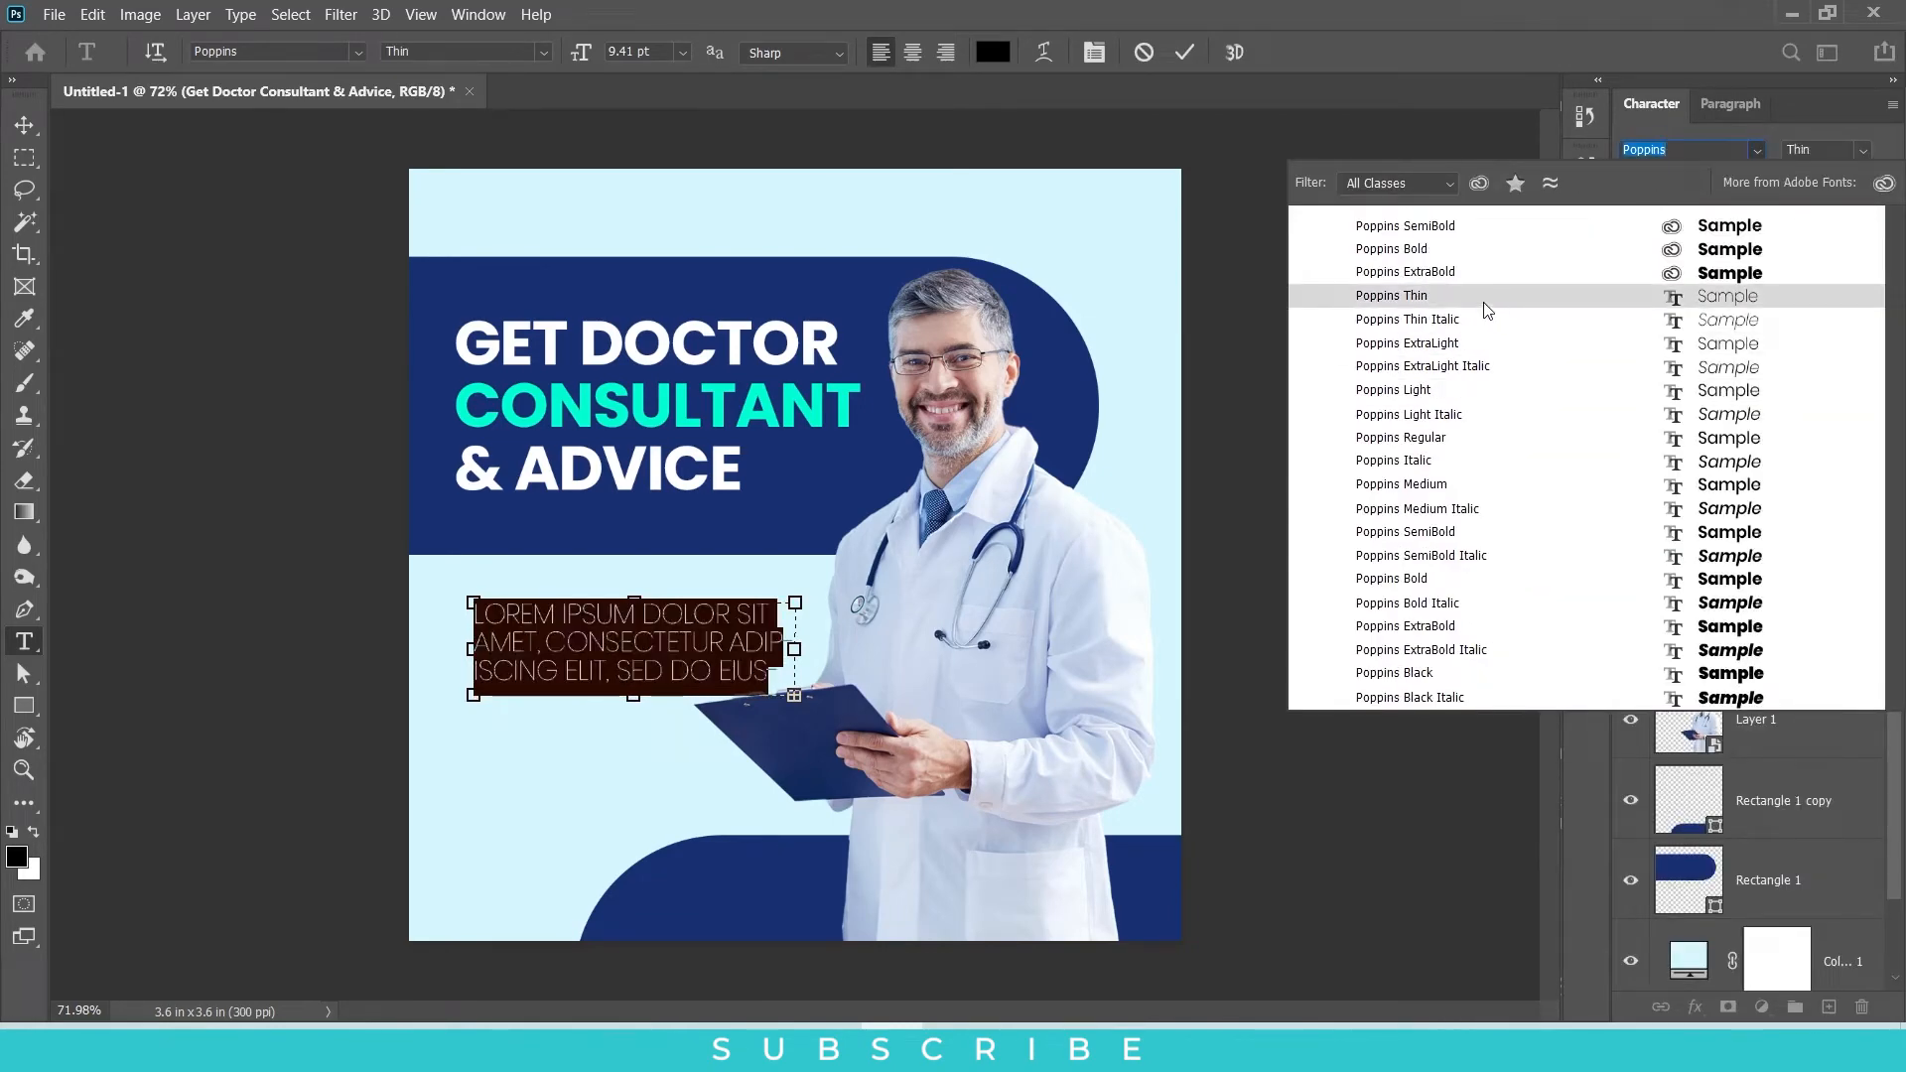
pyautogui.click(1485, 298)
pyautogui.click(1701, 286)
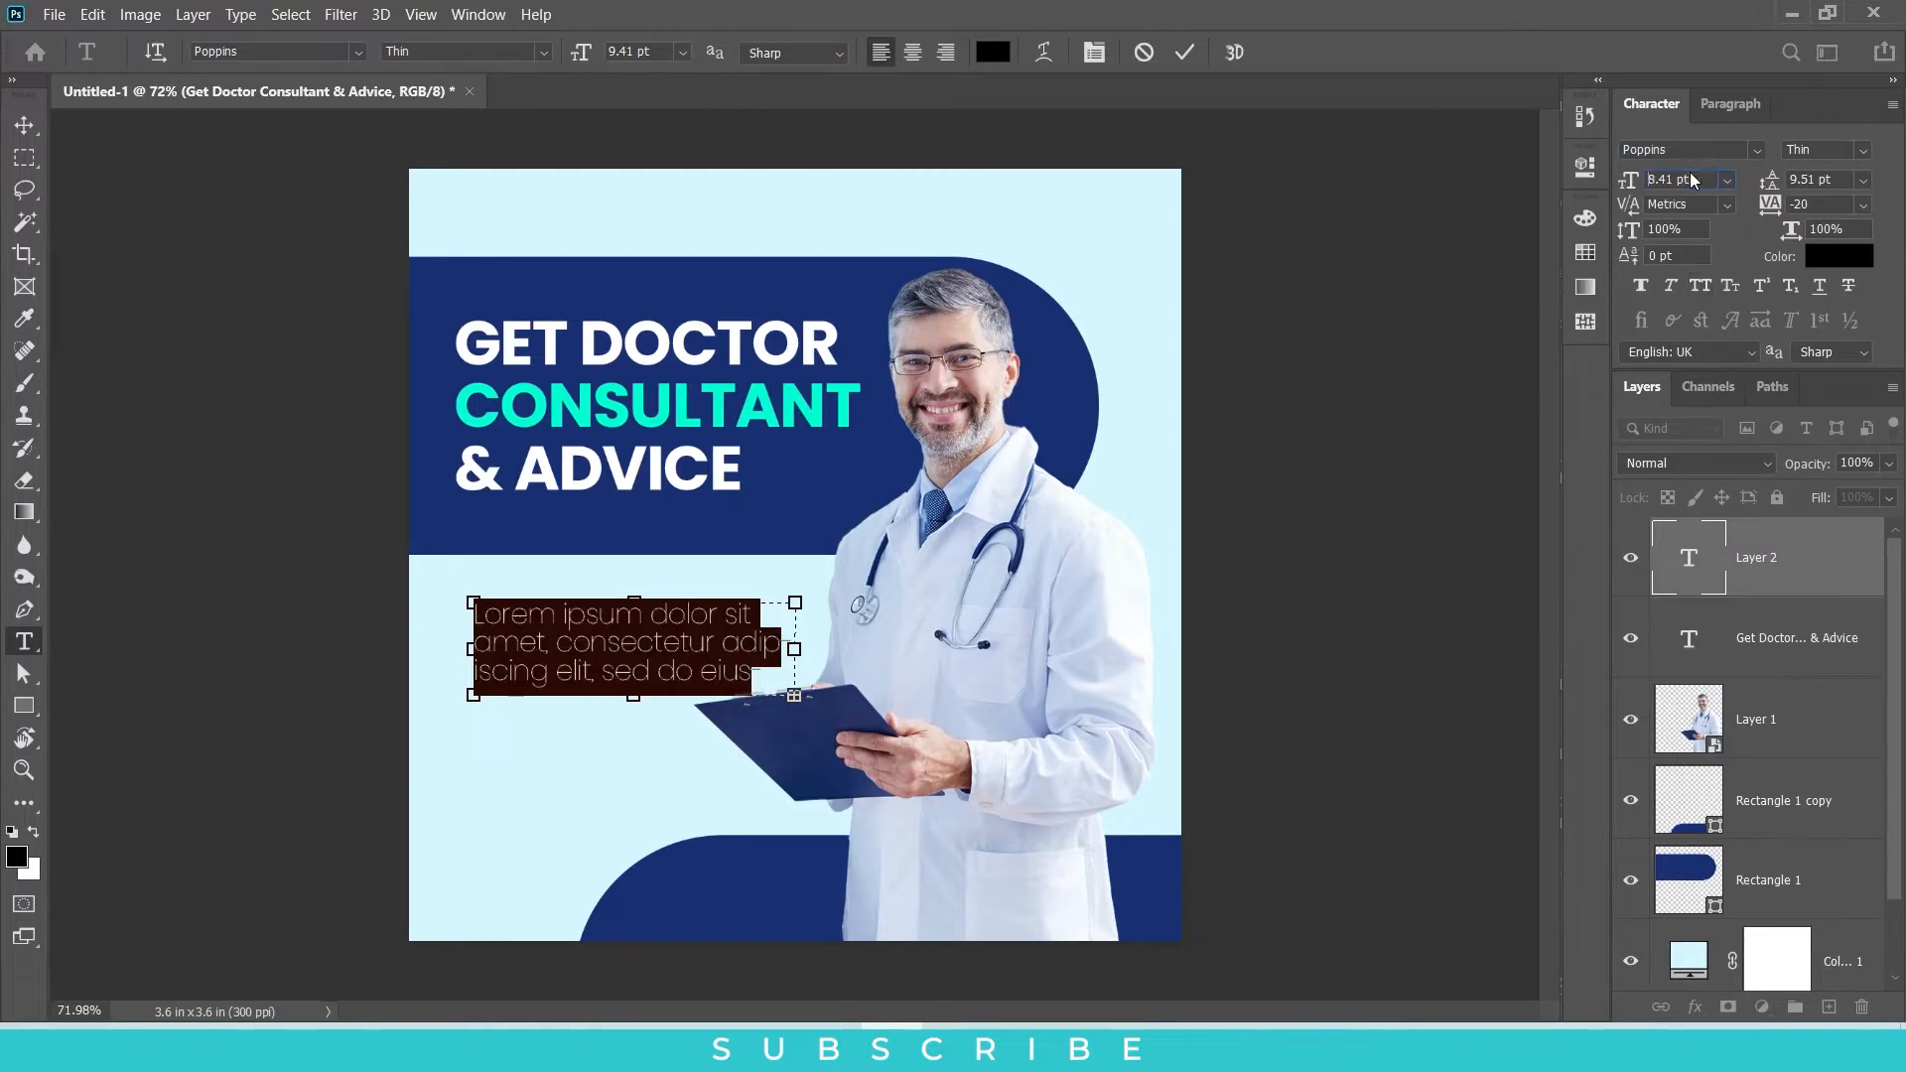
# Step: Reduce the placeholder paragraph's font size to 5.41 pt and set its leading to Auto
pyautogui.scroll(-4, 1693, 181)
pyautogui.click(1865, 181)
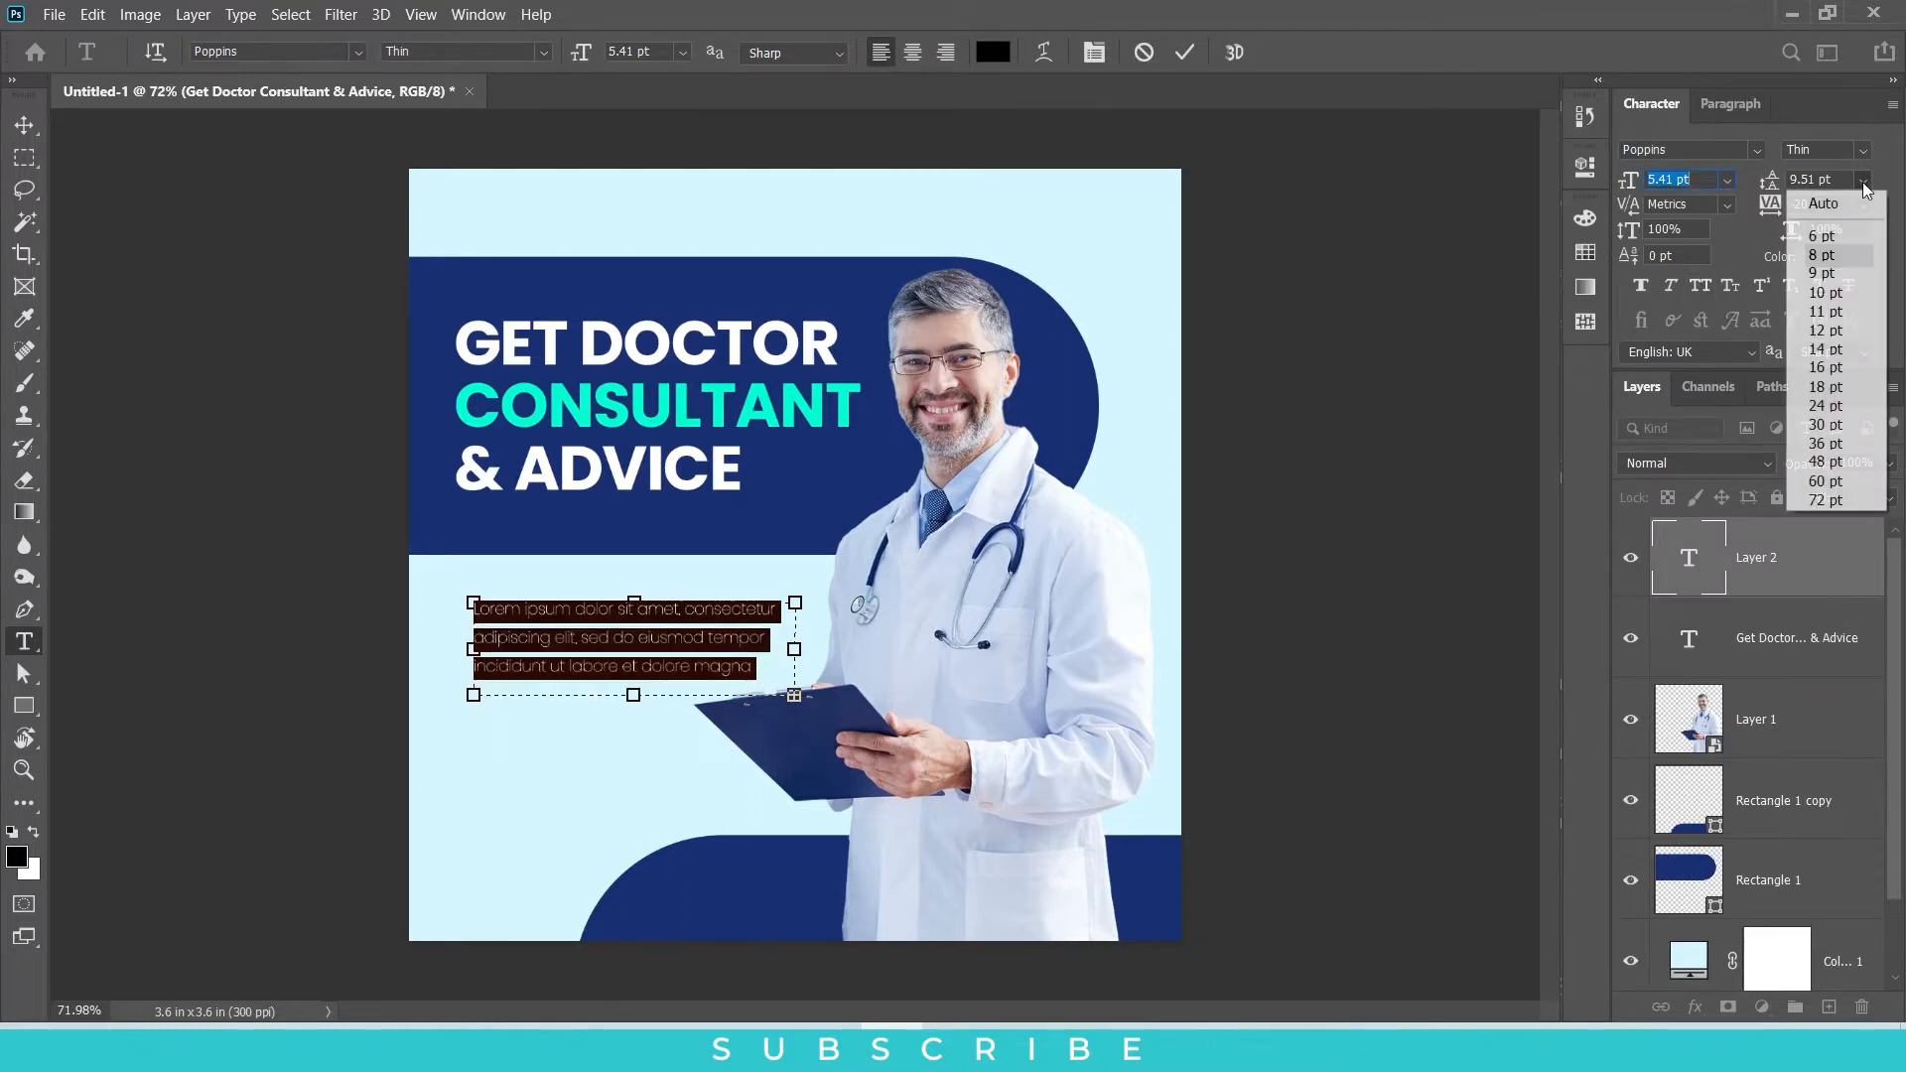
pyautogui.click(1832, 204)
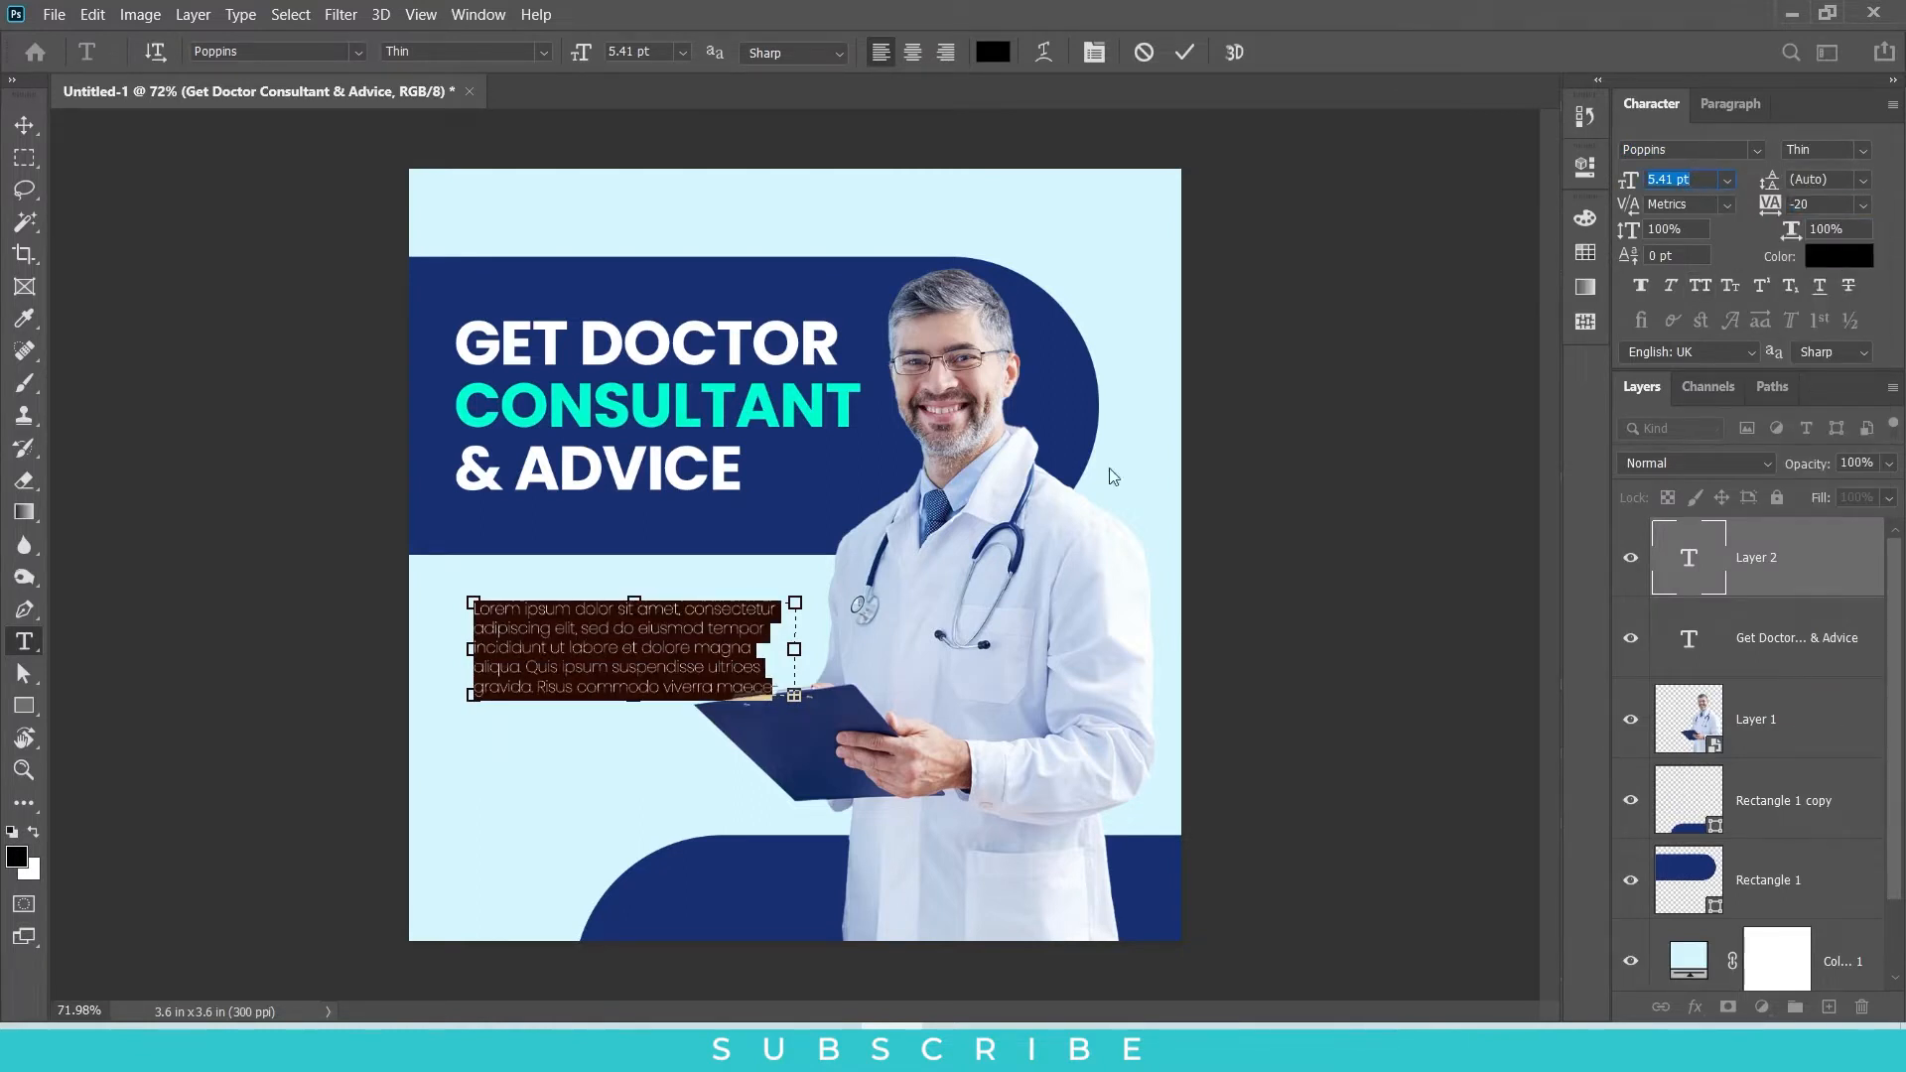
# Step: Trim the placeholder paragraph to three lines so that it ends with "magna."
pyautogui.moveTo(756, 649); pyautogui.dragTo(819, 758)
pyautogui.press('Delete')
pyautogui.press('Delete')
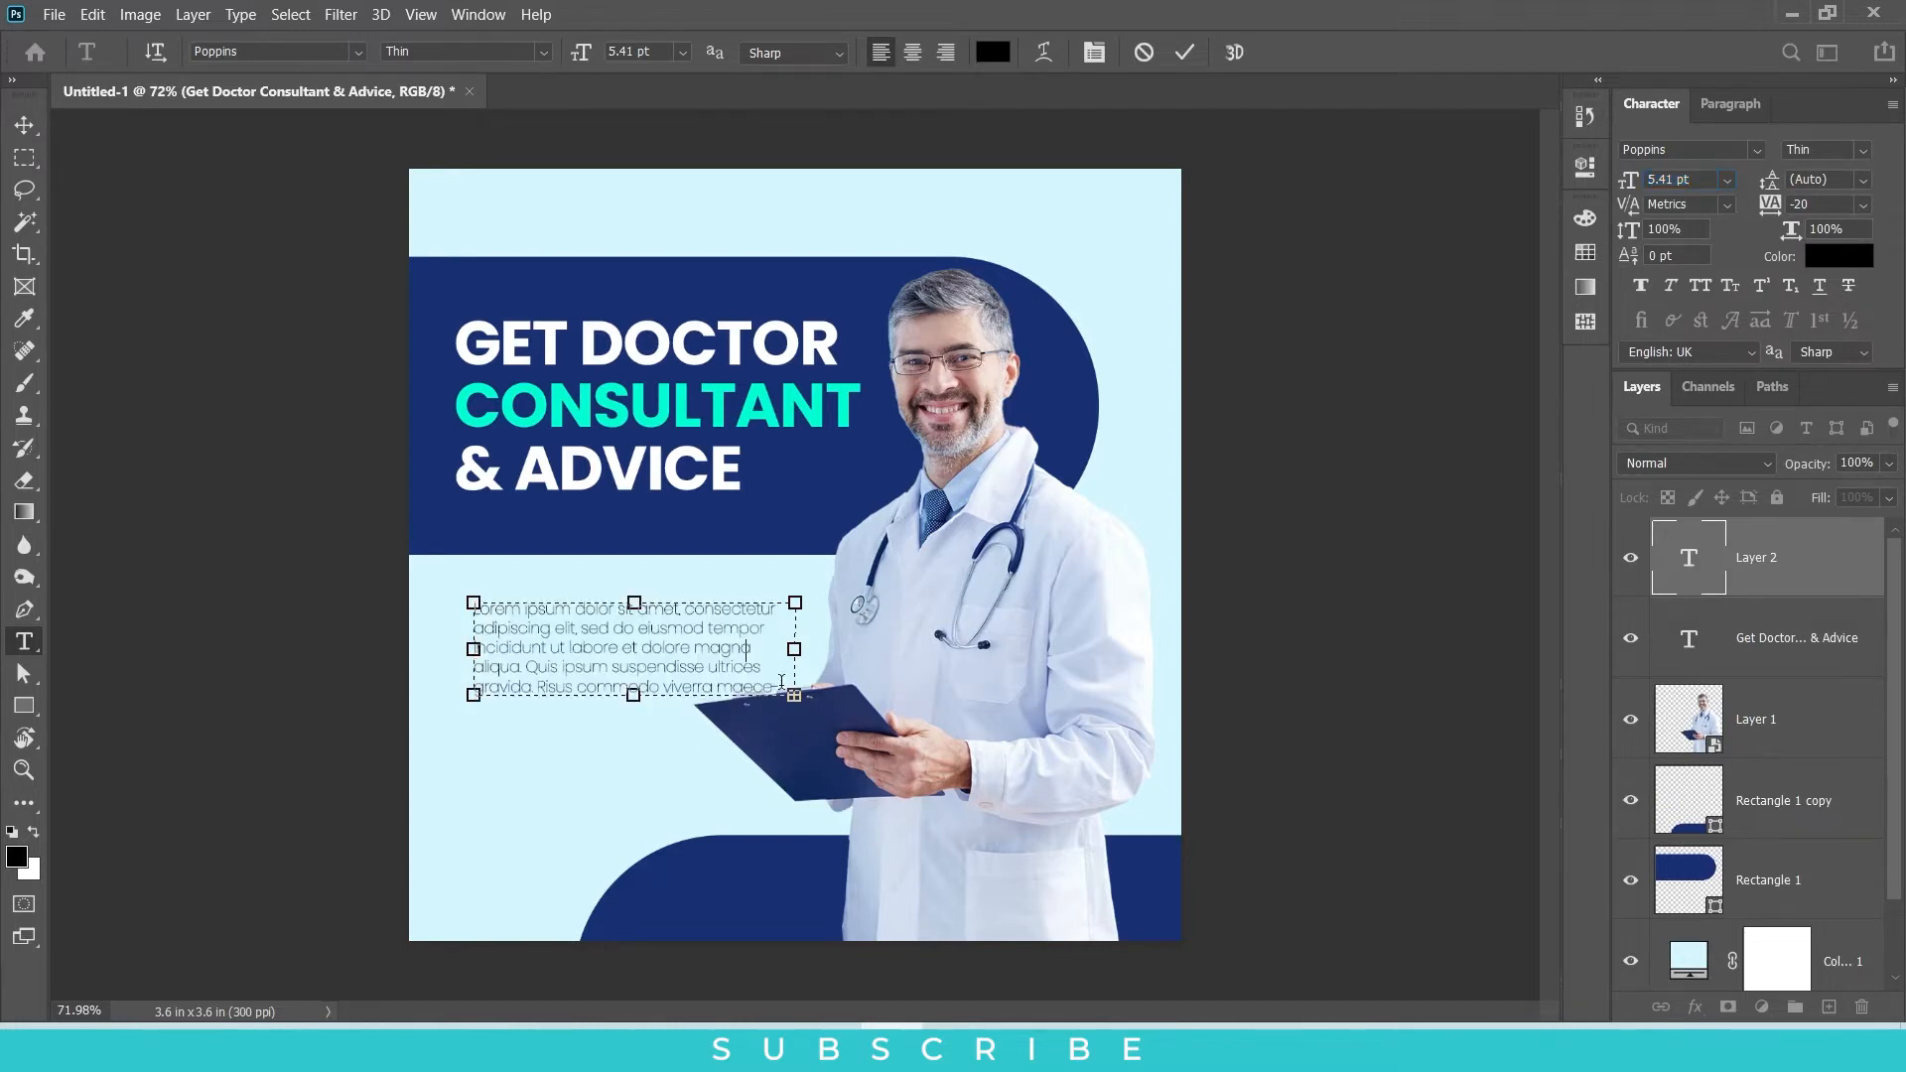
pyautogui.moveTo(746, 647); pyautogui.dragTo(792, 690)
pyautogui.press('Delete')
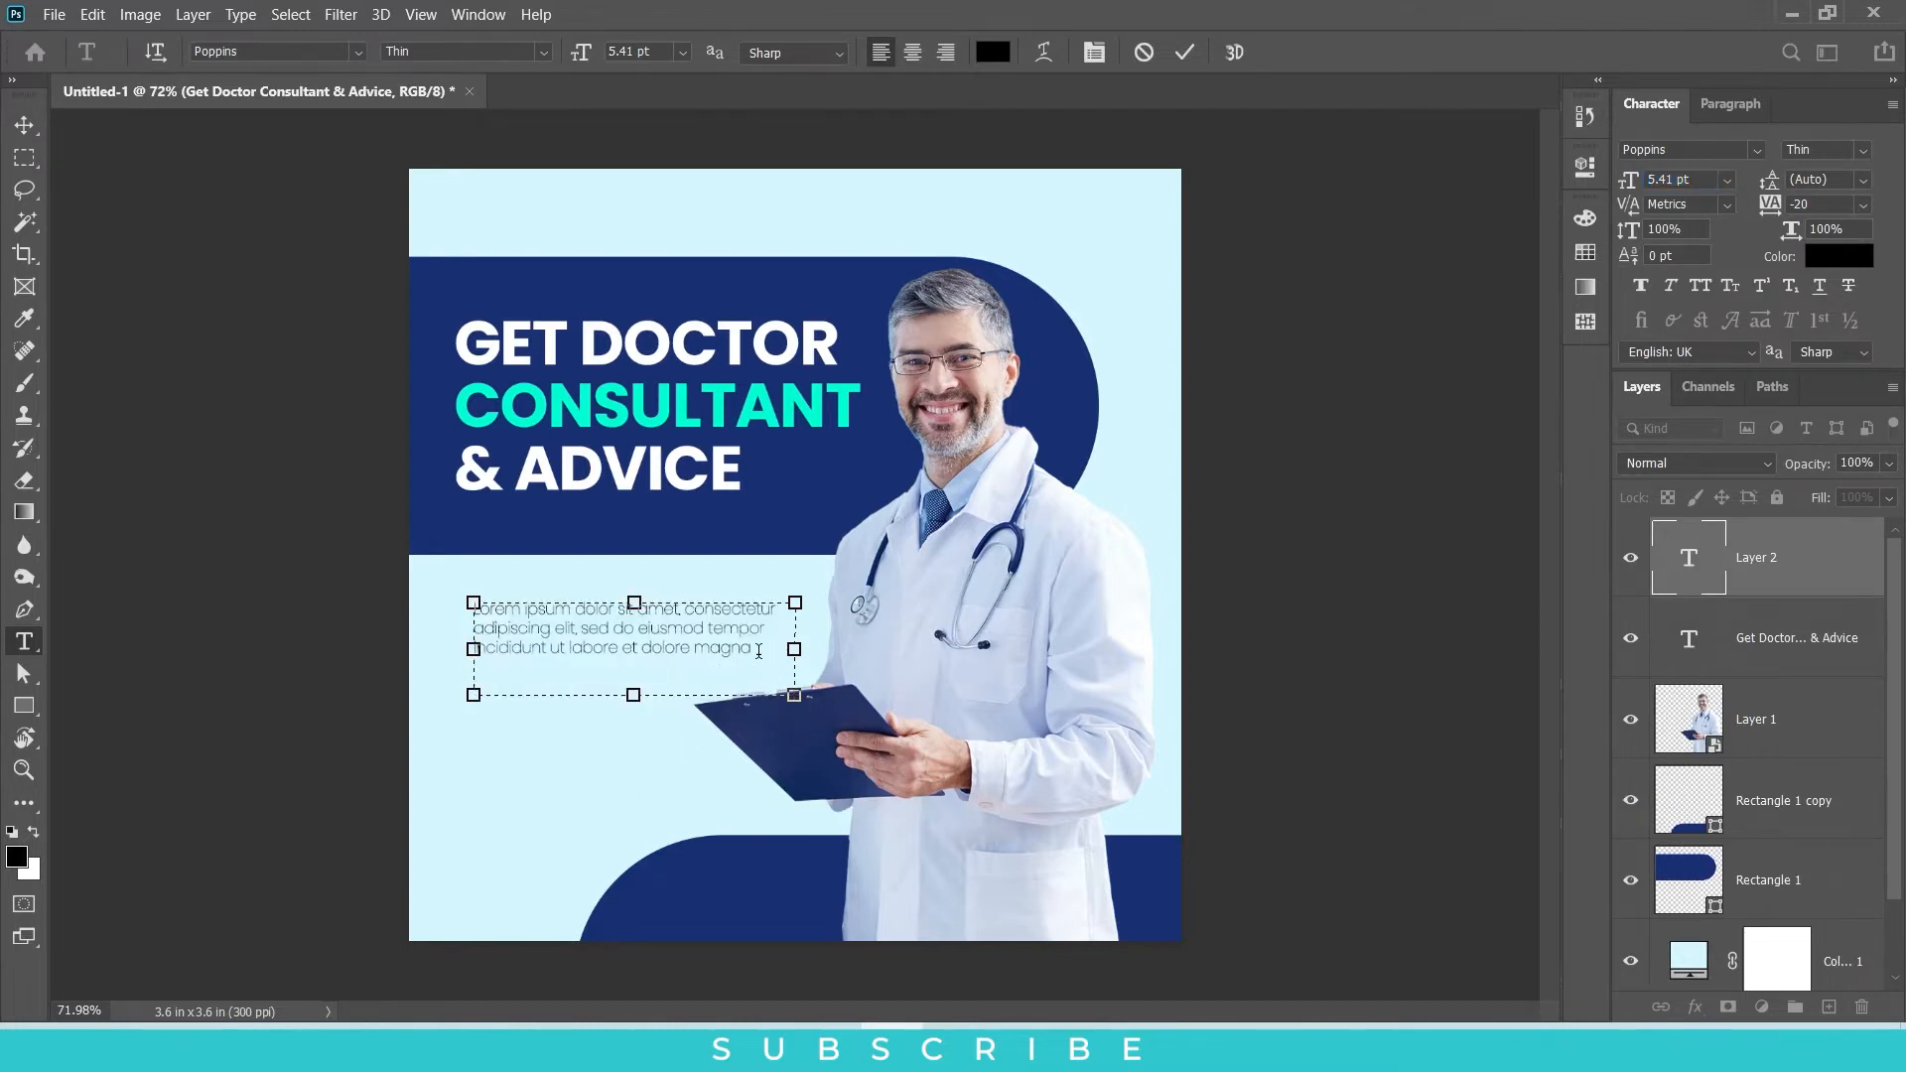
pyautogui.write('.')
# Step: Change the font weight of the whole placeholder paragraph to Light
pyautogui.hotkey('ctrl', 'a')
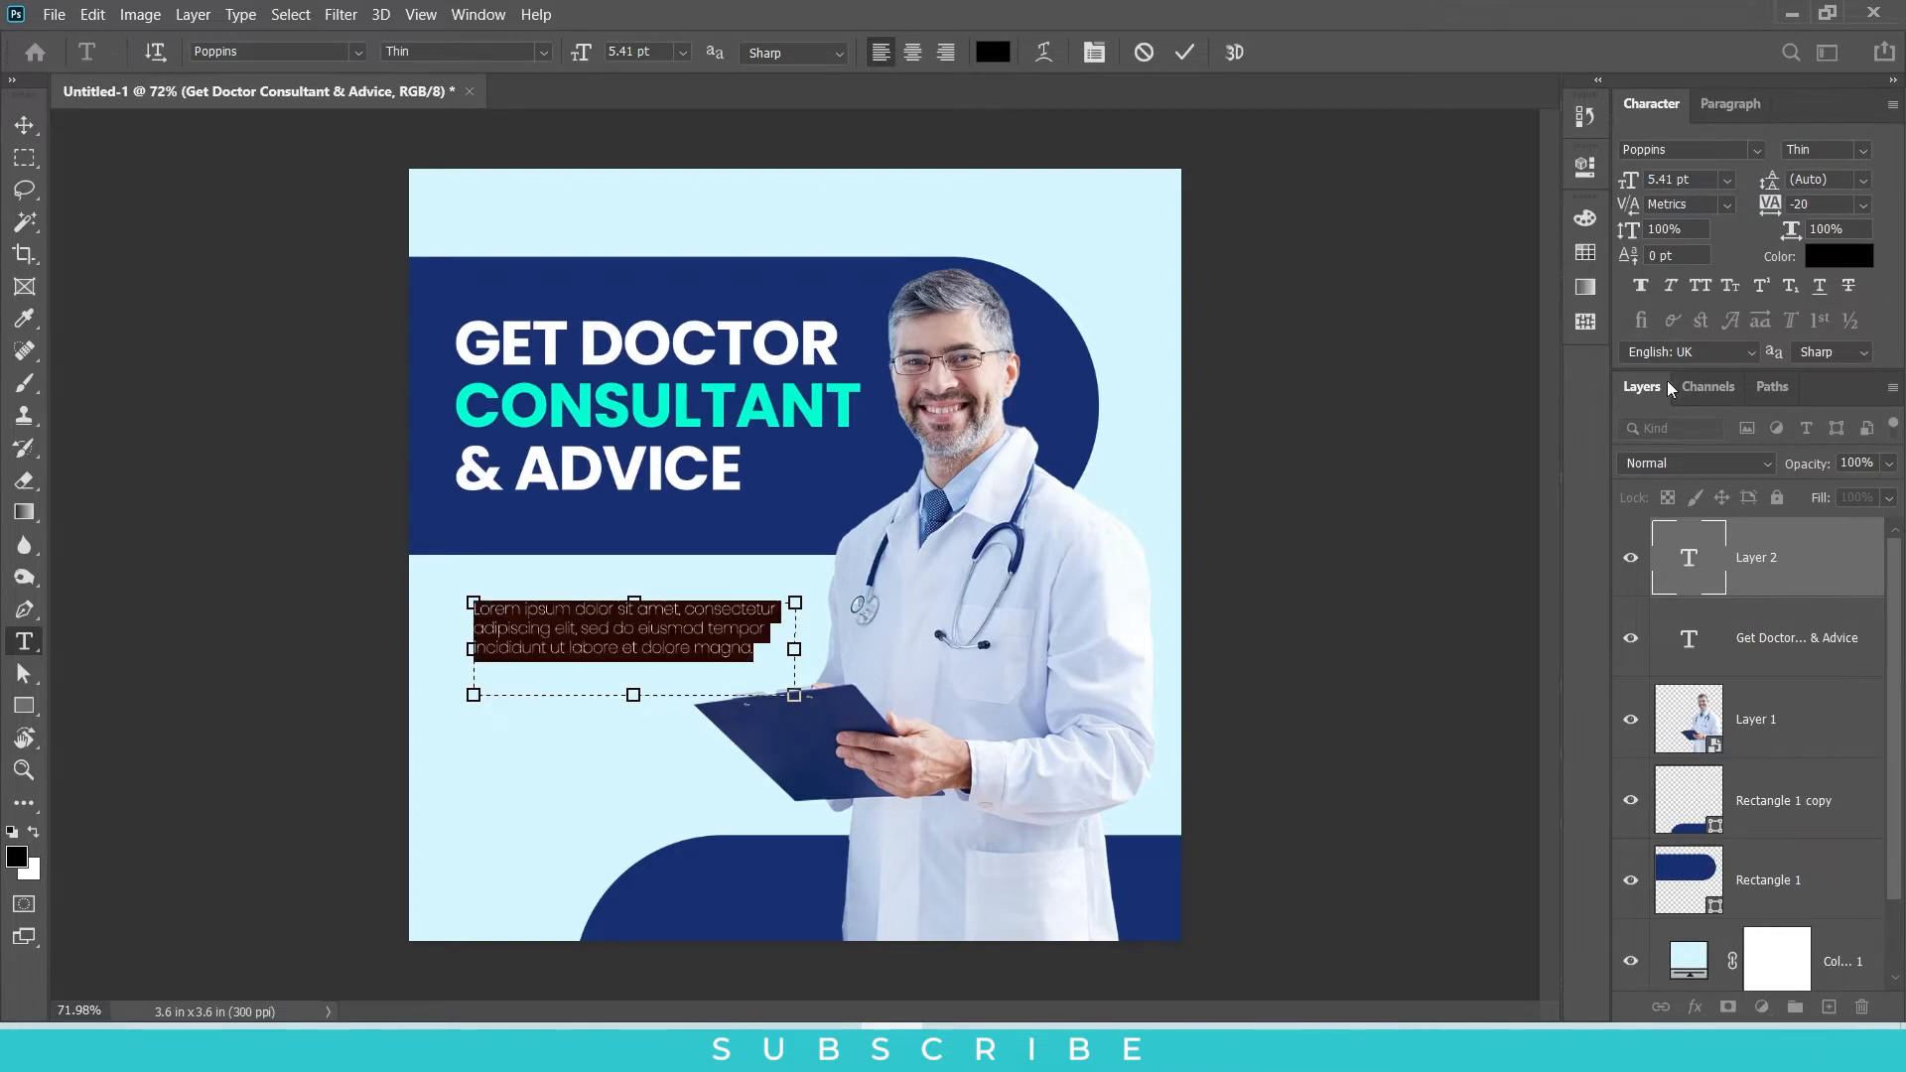
pyautogui.click(1858, 157)
pyautogui.click(1806, 256)
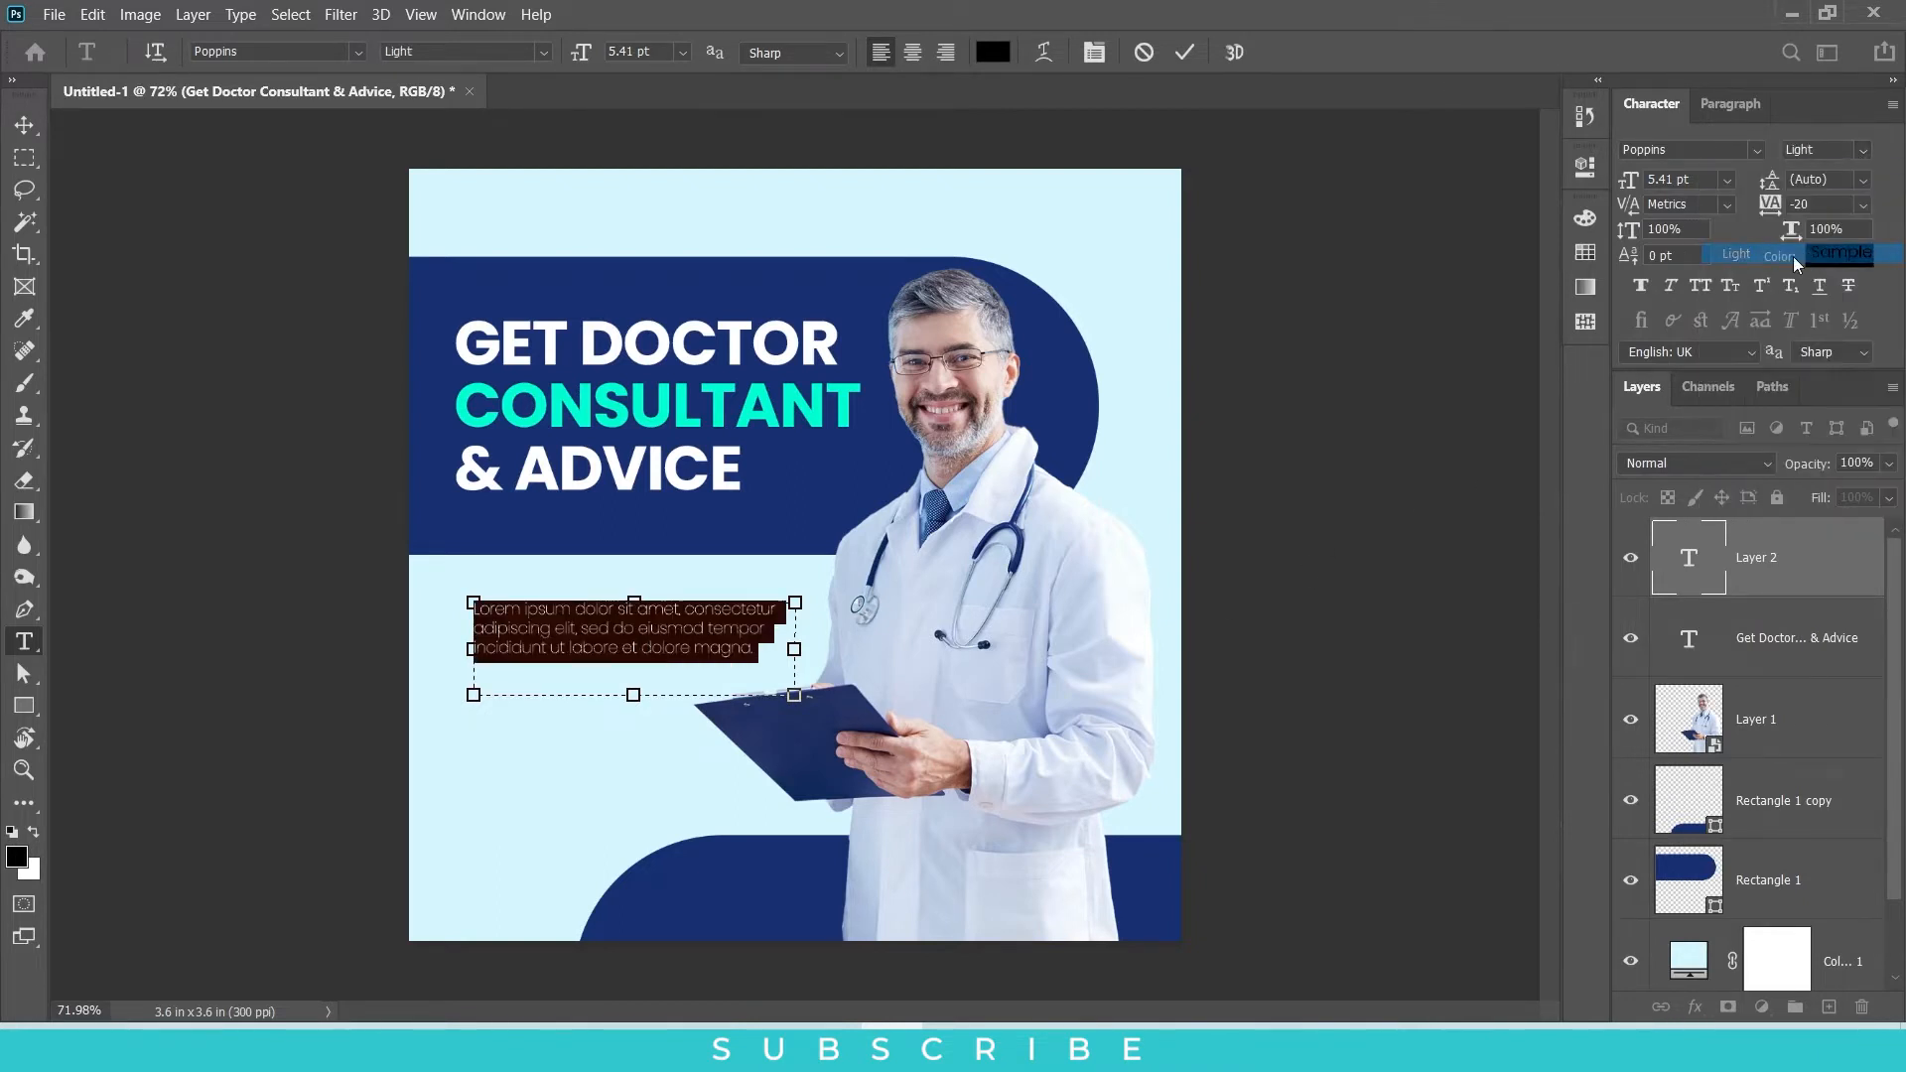
# Step: Set the placeholder paragraph's leading to 8 pt
pyautogui.press('Up')
pyautogui.press('Up')
pyautogui.press('Up')
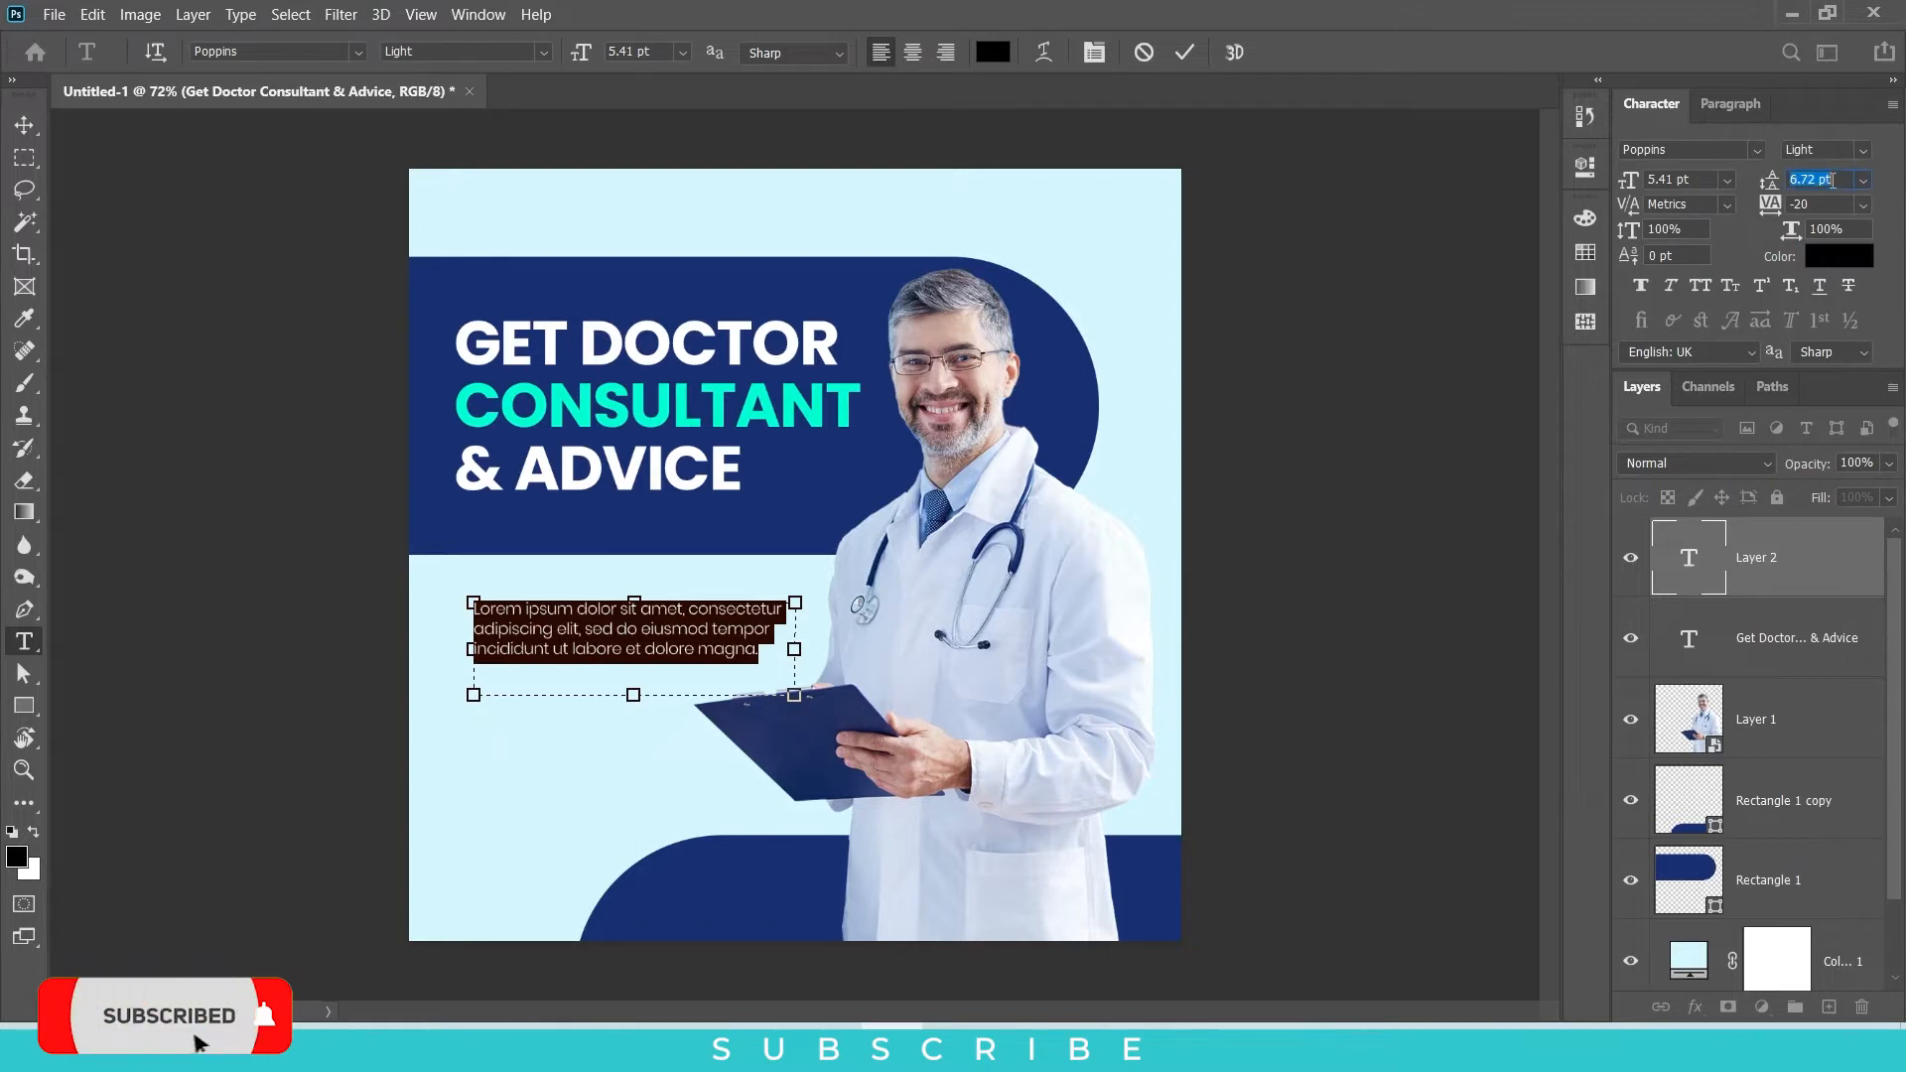
# Step: Move the placeholder paragraph up closer to the navy banner and change its text colour to a very dark grey
pyautogui.click(25, 125)
pyautogui.moveTo(557, 636); pyautogui.dragTo(557, 614)
pyautogui.click(1812, 256)
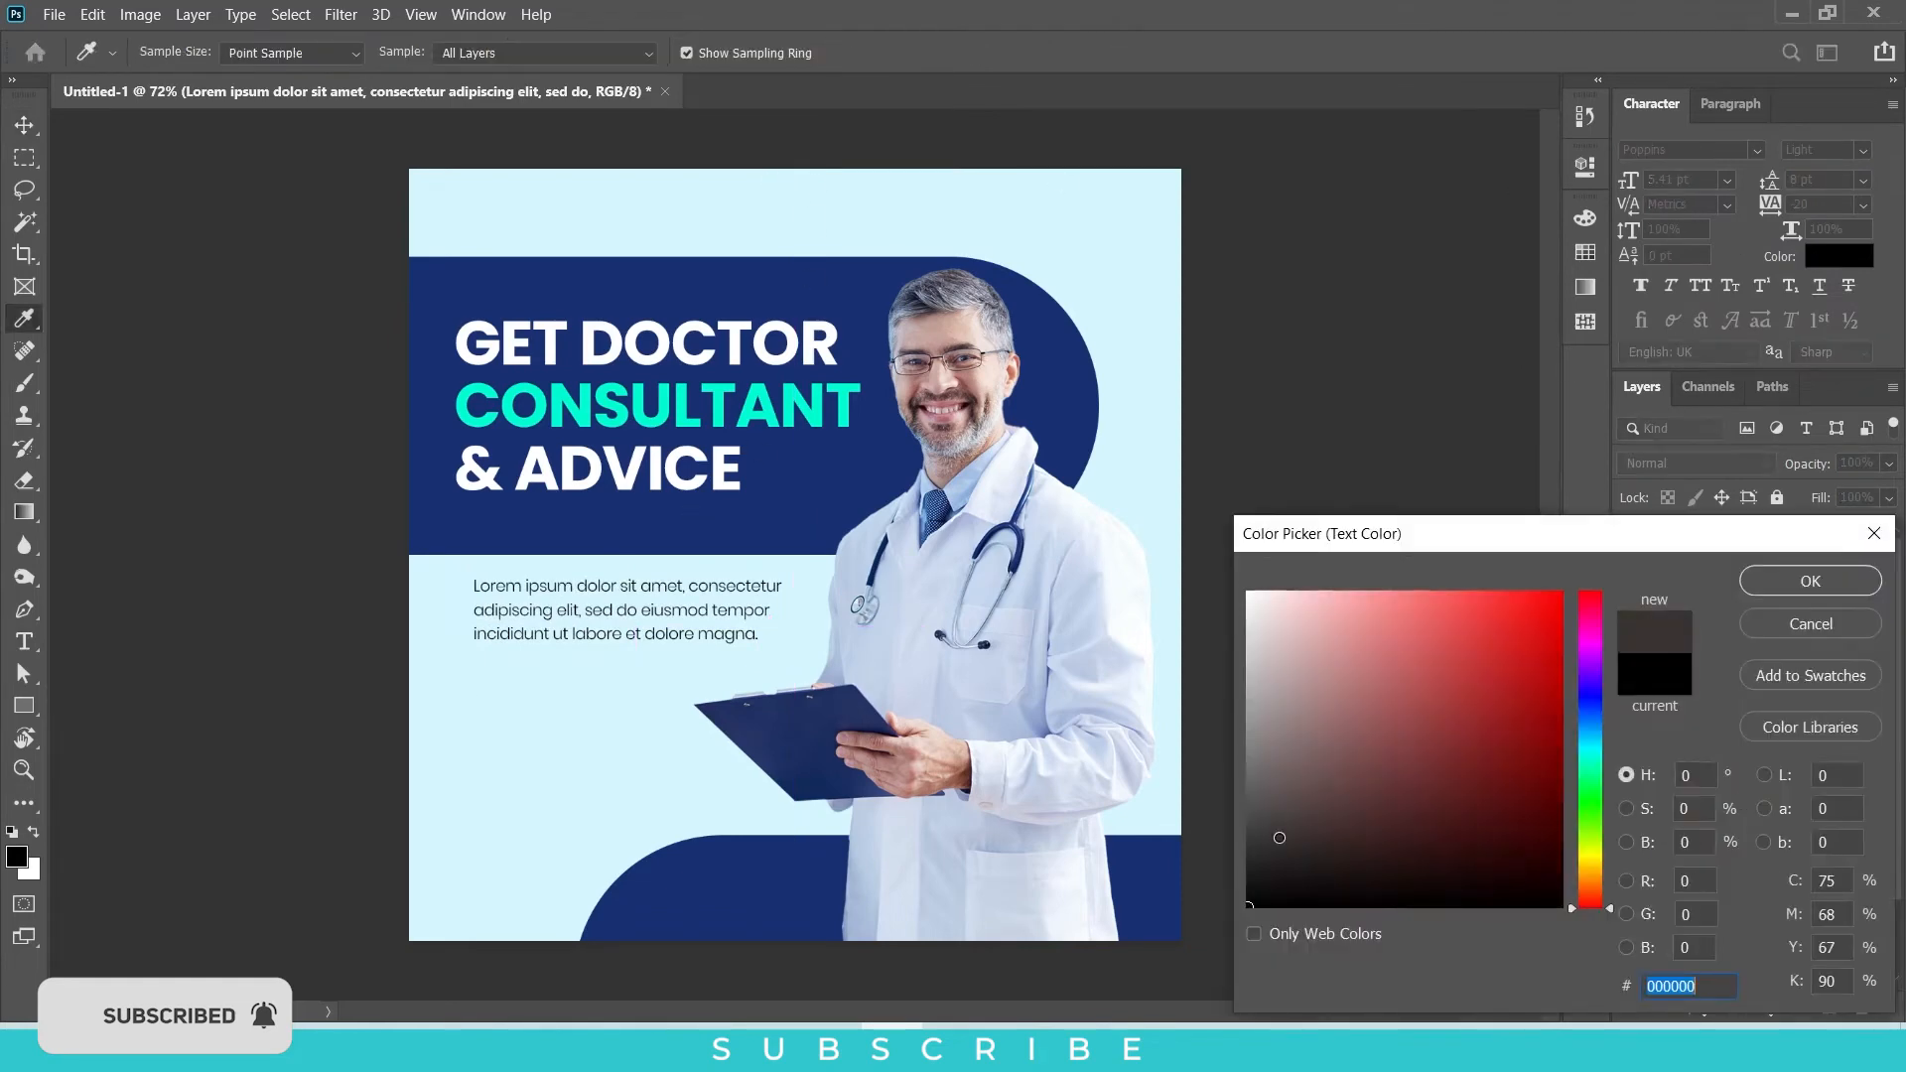
pyautogui.moveTo(1249, 885); pyautogui.dragTo(1212, 860)
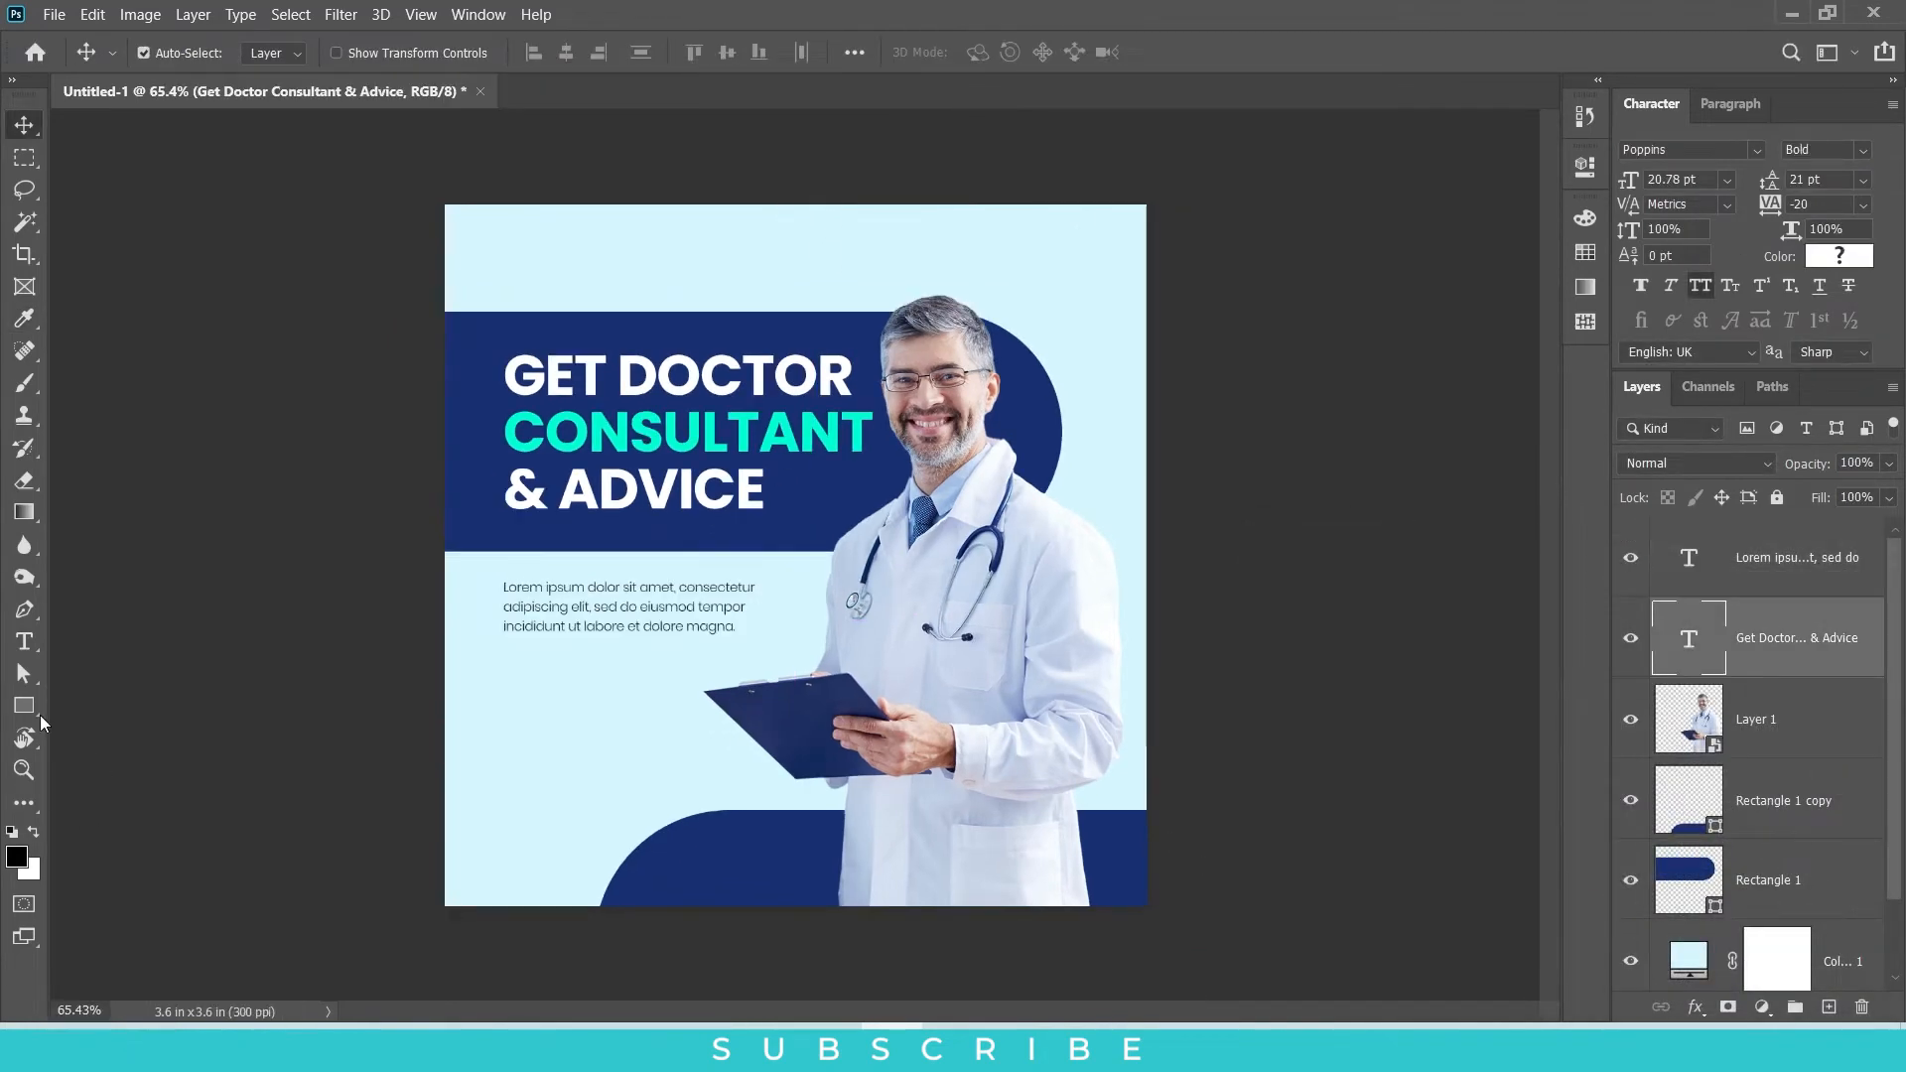
# Step: Draw a black square over the design and enlarge it to about 967 px per side
pyautogui.click(23, 706)
pyautogui.moveTo(545, 313); pyautogui.dragTo(1018, 788)
pyautogui.hotkey('ctrl', 't')
pyautogui.moveTo(1024, 551); pyautogui.dragTo(1096, 563)
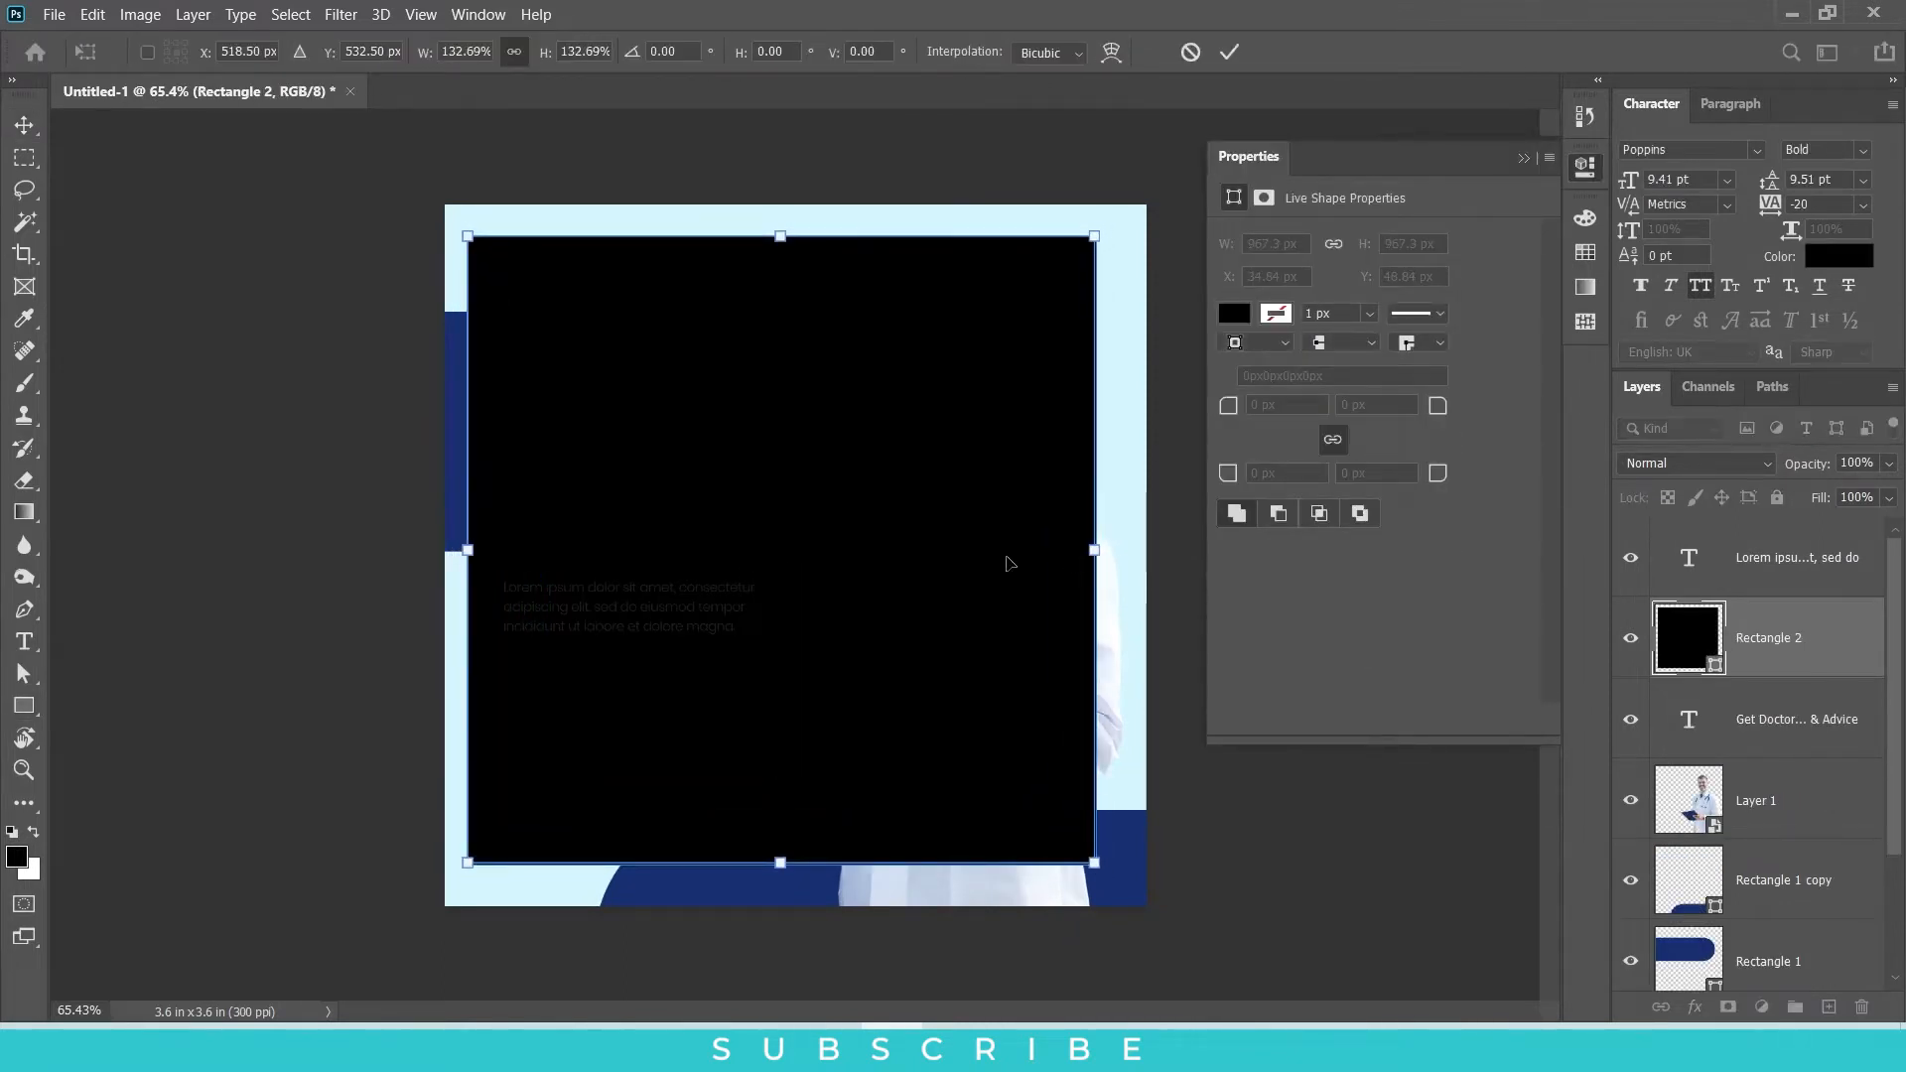
pyautogui.press('Return')
# Step: Centre the black square horizontally and vertically on the canvas
pyautogui.hotkey('ctrl', 'a')
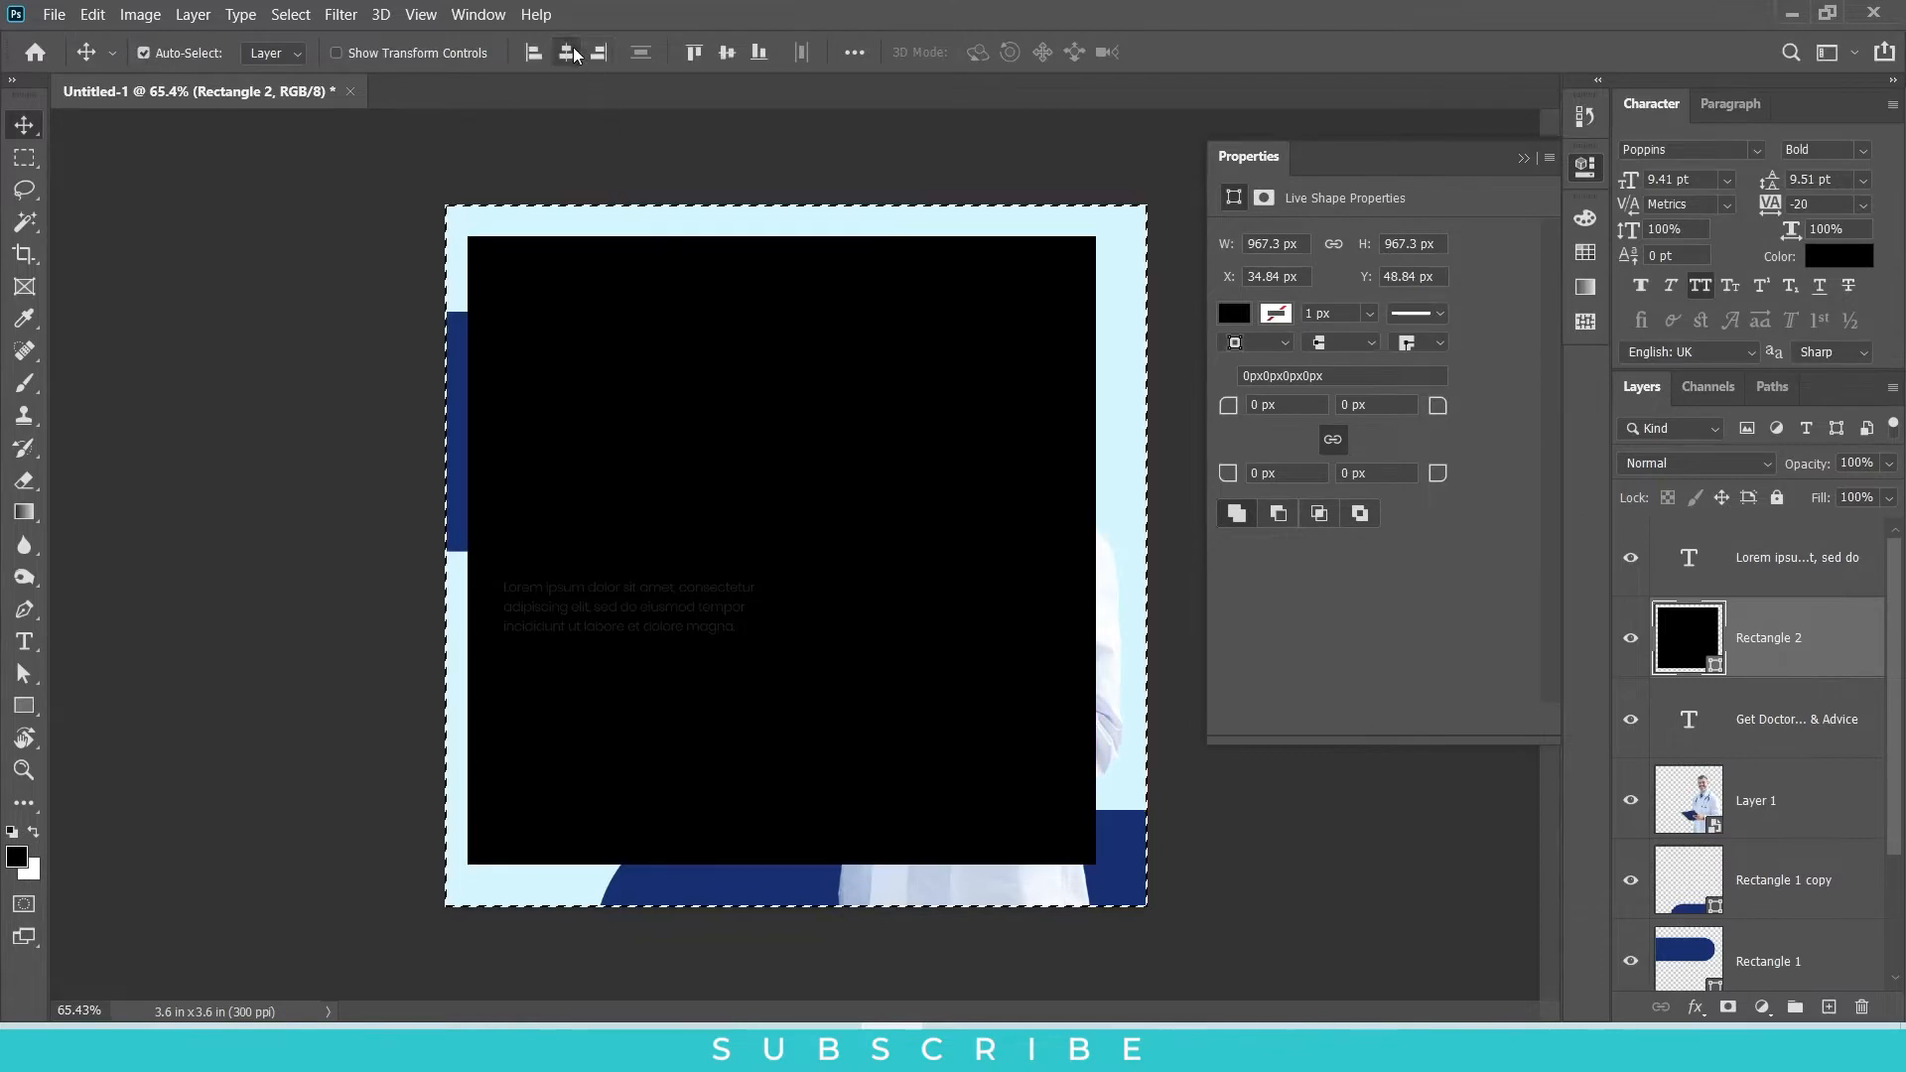
pyautogui.click(566, 53)
pyautogui.click(726, 52)
pyautogui.hotkey('ctrl', 'd')
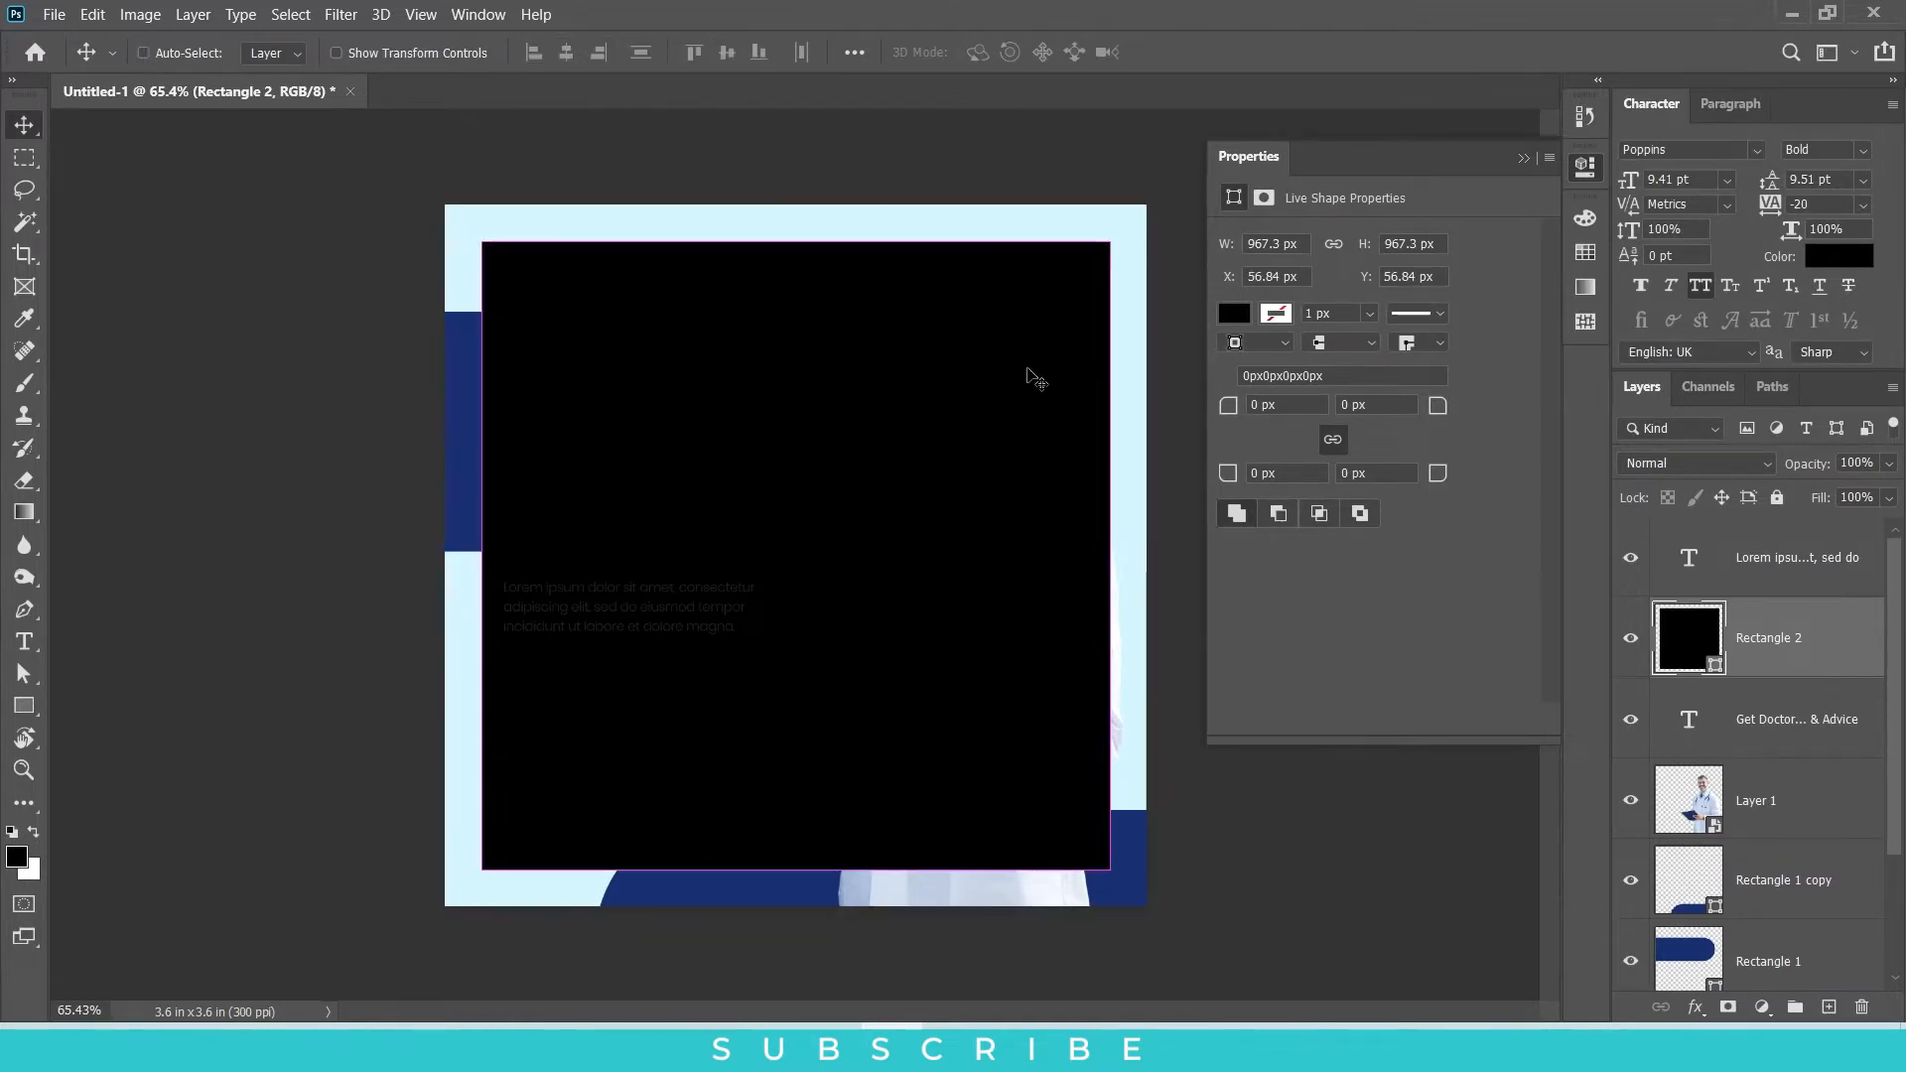
# Step: Scale the black square down around its centre to about 958 px per side
pyautogui.hotkey('ctrl', 't')
pyautogui.moveTo(1112, 244); pyautogui.dragTo(1107, 246)
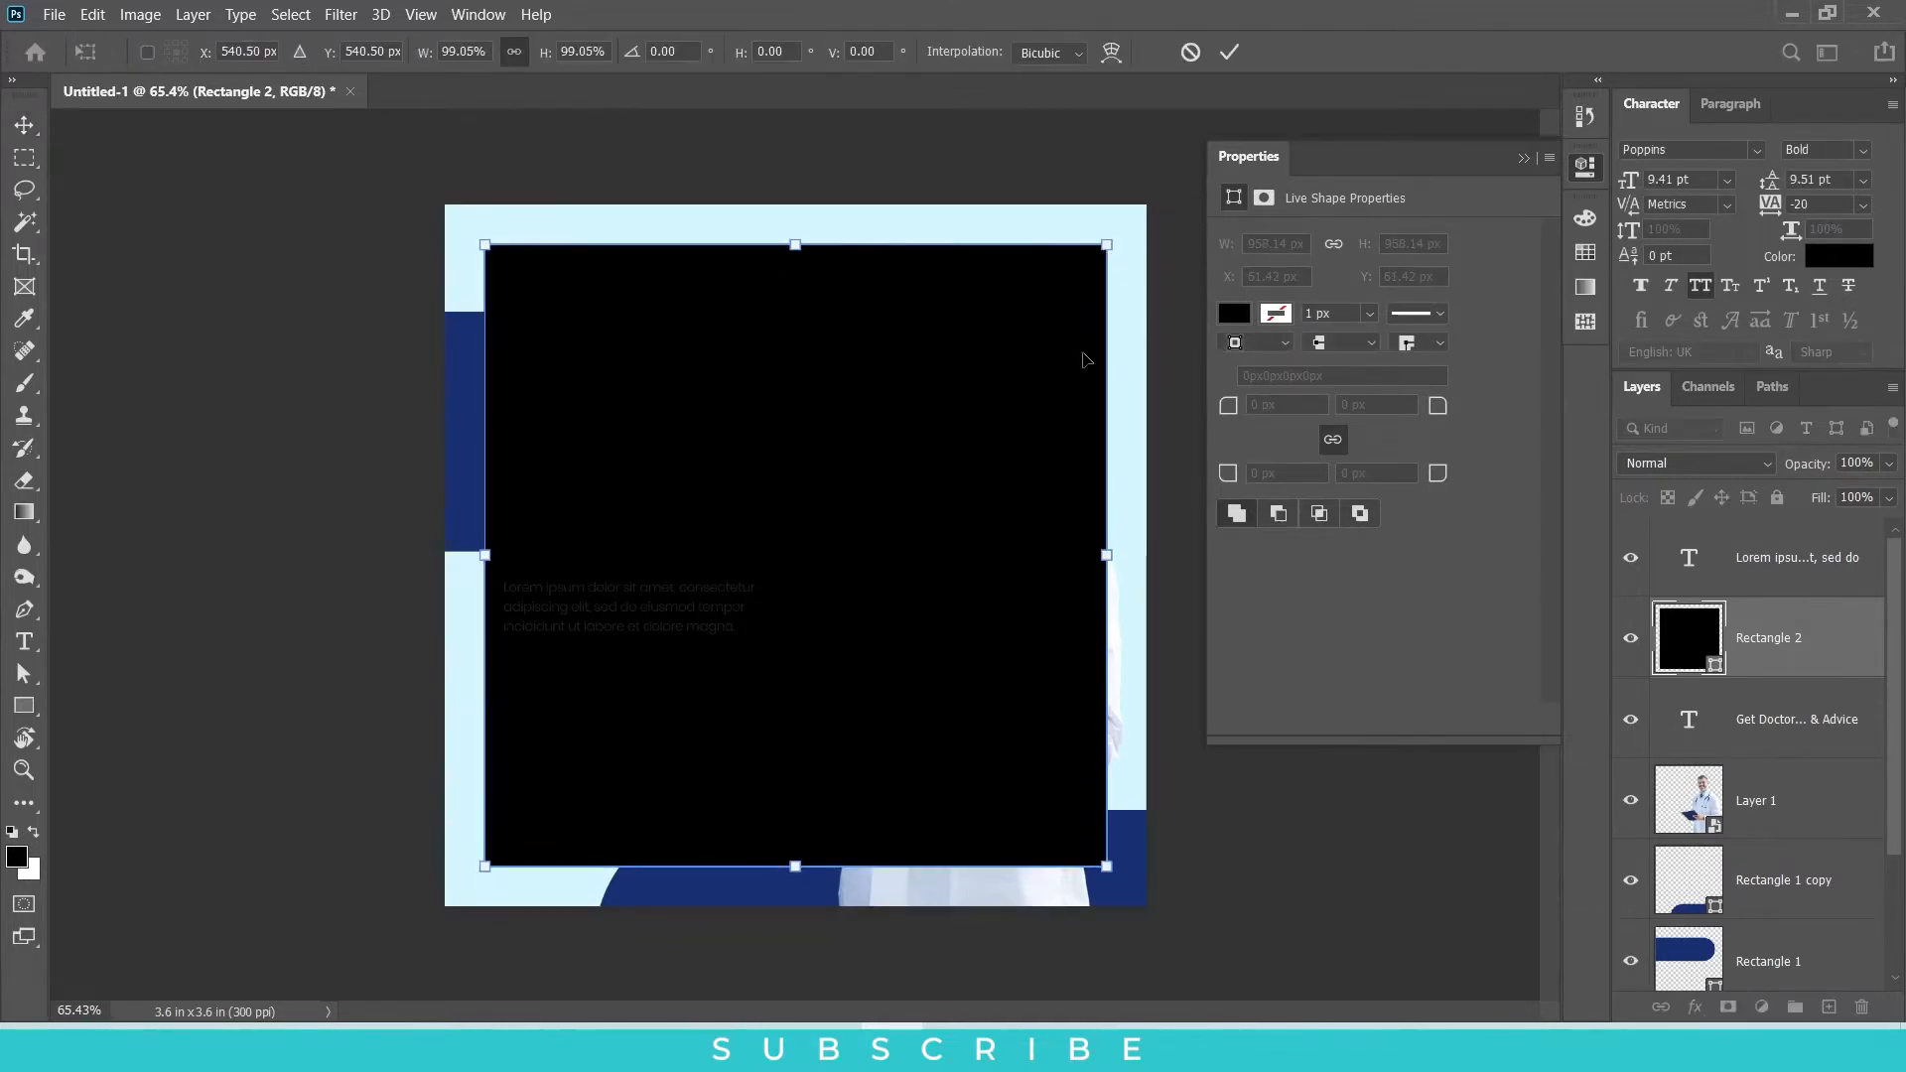
pyautogui.press('Return')
pyautogui.click(1523, 159)
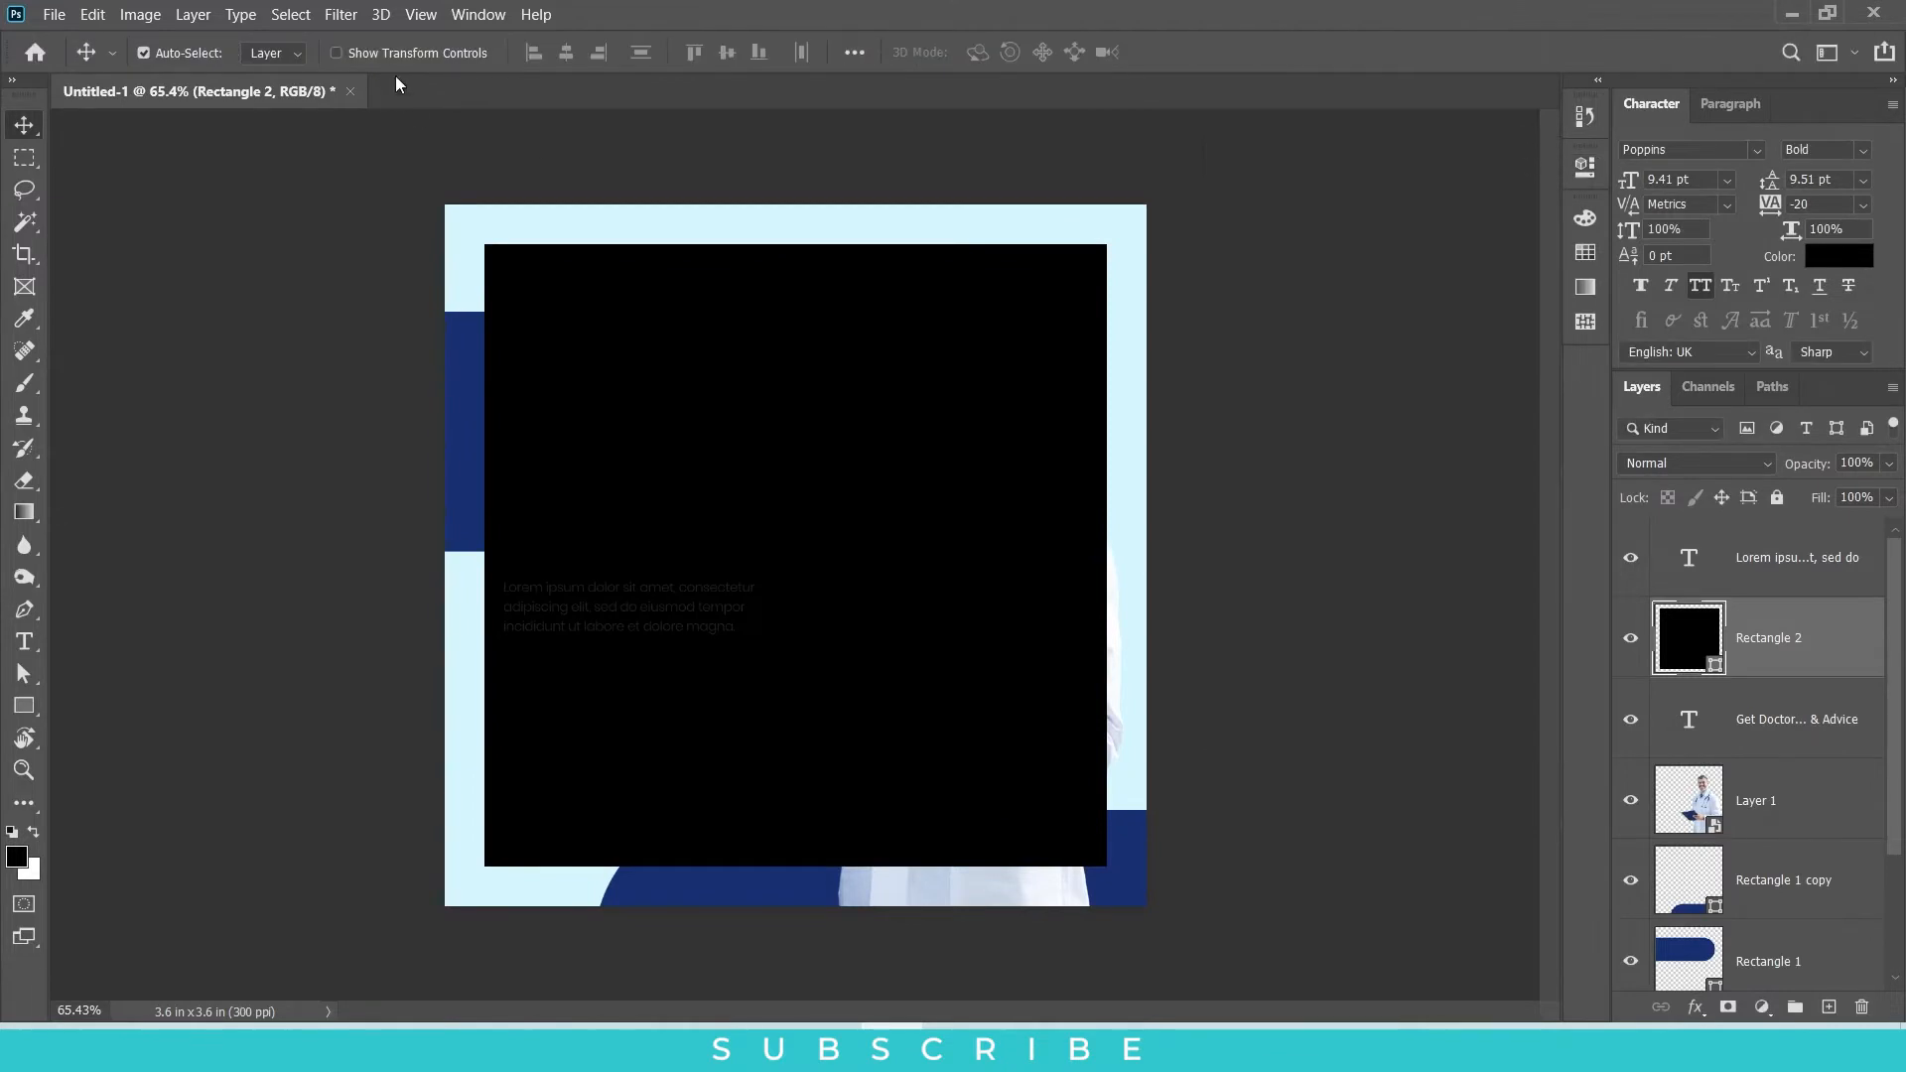
# Step: Create margin guides from the black square's edges and delete the square
pyautogui.click(428, 15)
pyautogui.click(511, 723)
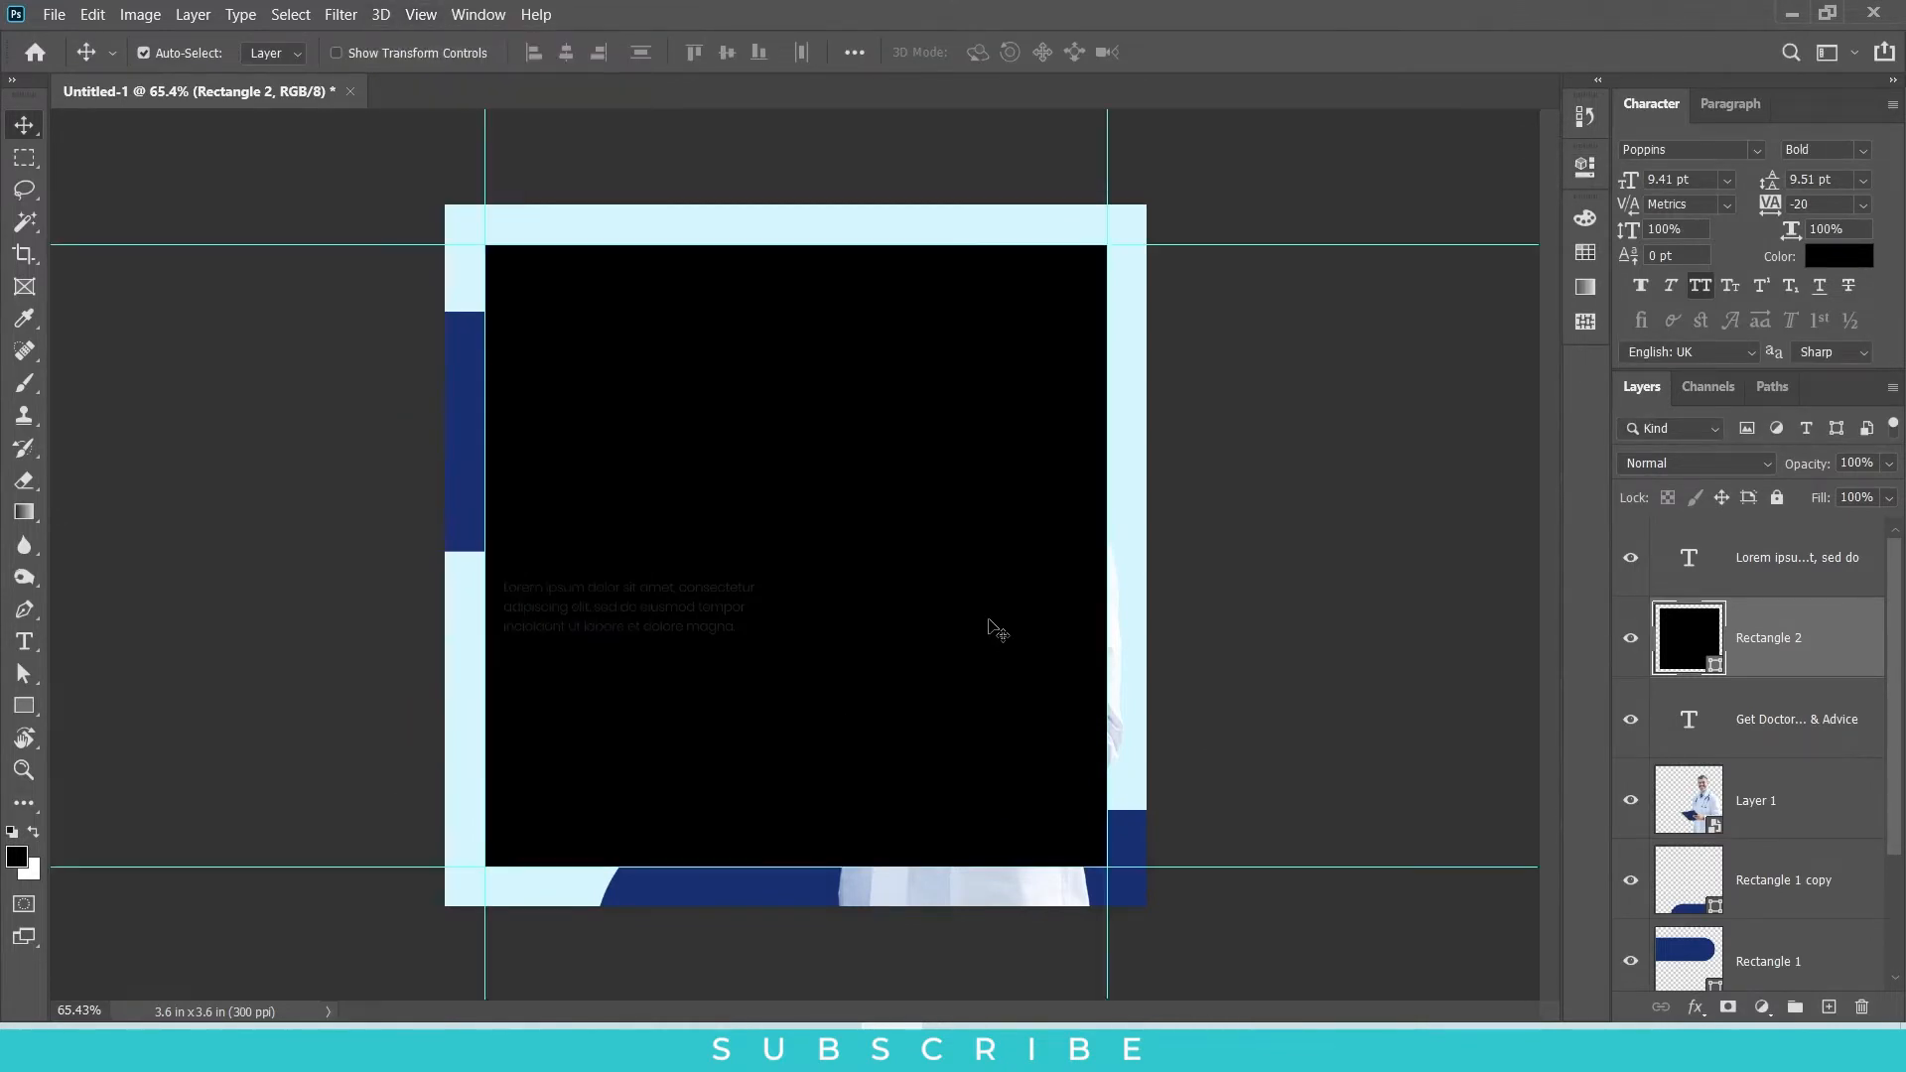
pyautogui.press('Delete')
# Step: Align the headline with the left margin guide and shift the headline and navy banner upward
pyautogui.scroll(-2, 936, 457)
pyautogui.scroll(3, 936, 457)
pyautogui.scroll(3, 645, 455)
pyautogui.moveTo(635, 488); pyautogui.dragTo(608, 487)
pyautogui.moveTo(601, 342)
pyautogui.mouseDown()
pyautogui.moveTo(599, 297)
pyautogui.moveTo(599, 315)
pyautogui.mouseUp()
pyautogui.moveTo(587, 414); pyautogui.dragTo(584, 385)
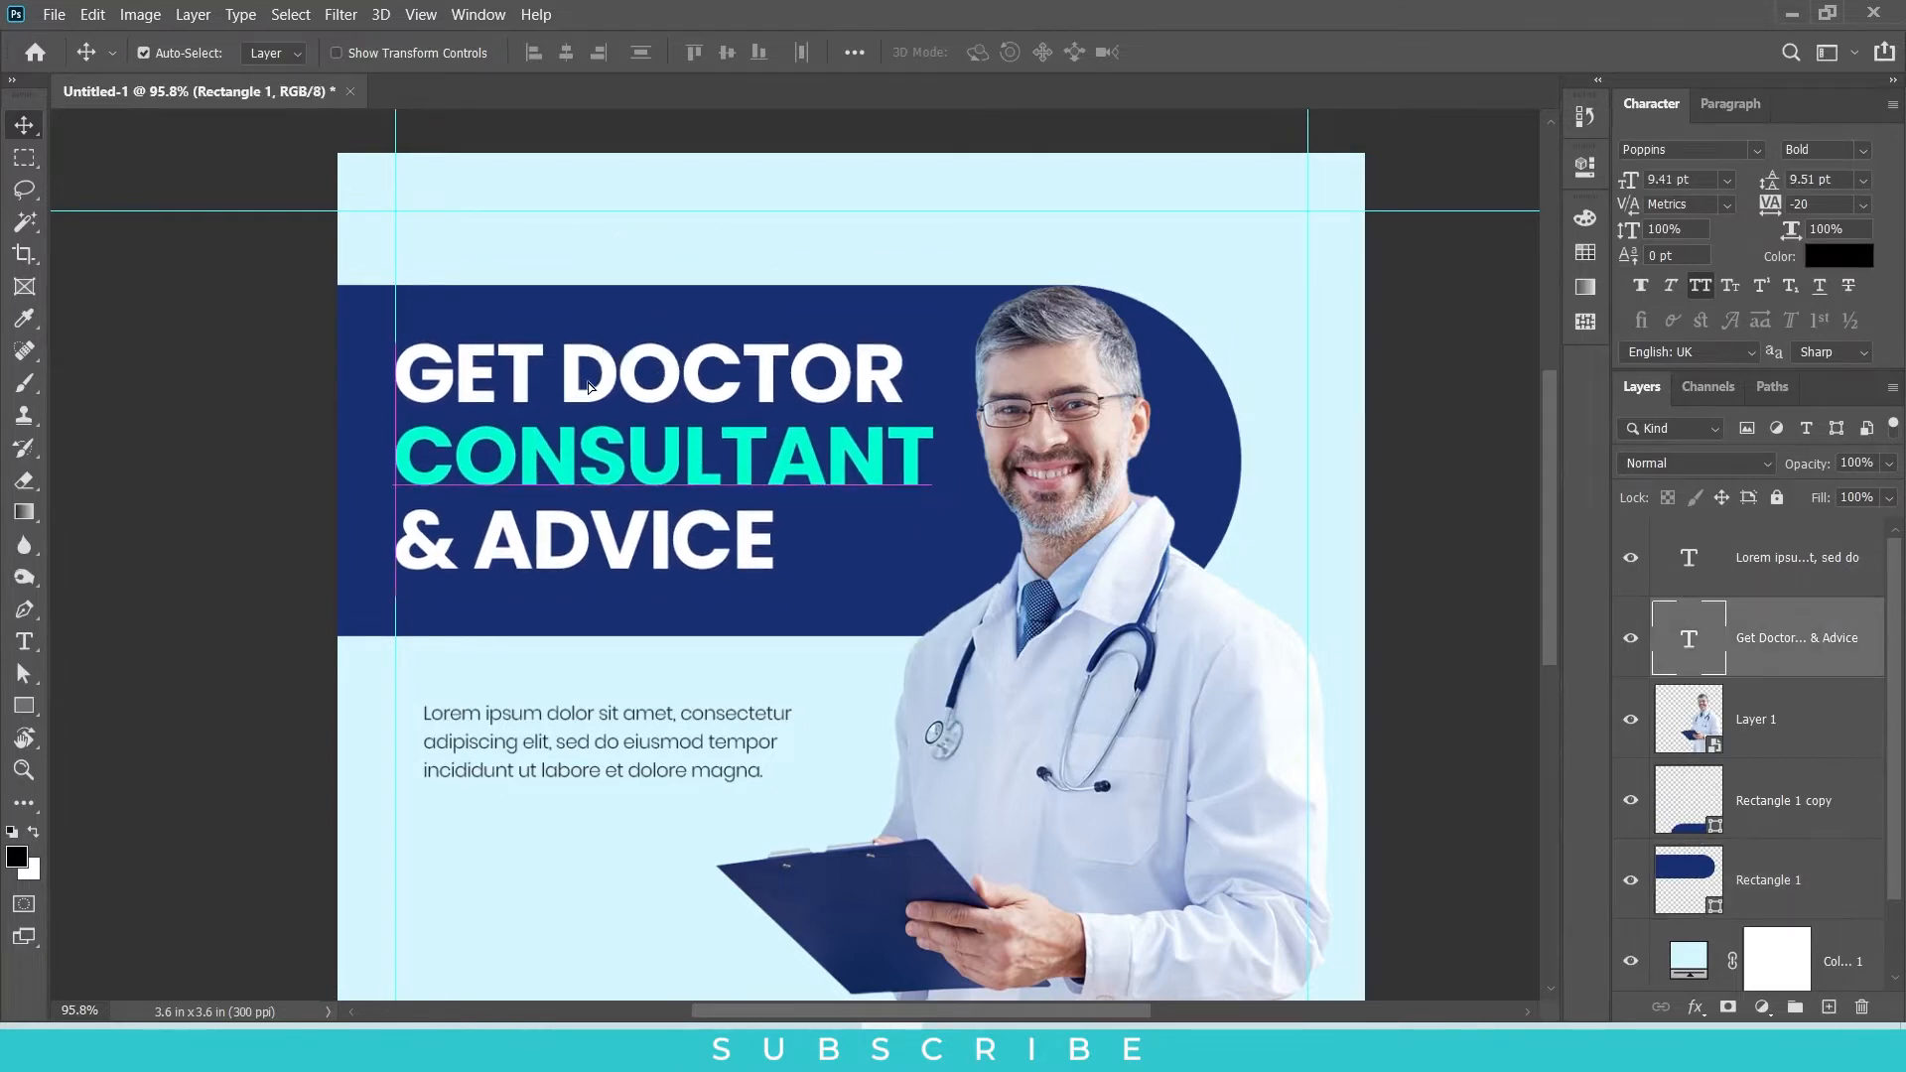
# Step: Move the headline and its banner down together by 20 px and bring the placeholder paragraph to the left margin guide
pyautogui.keyDown('shift'); pyautogui.click(709, 317); pyautogui.keyUp('shift')
pyautogui.hotkey('shift', 'Down')
pyautogui.hotkey('shift', 'Down')
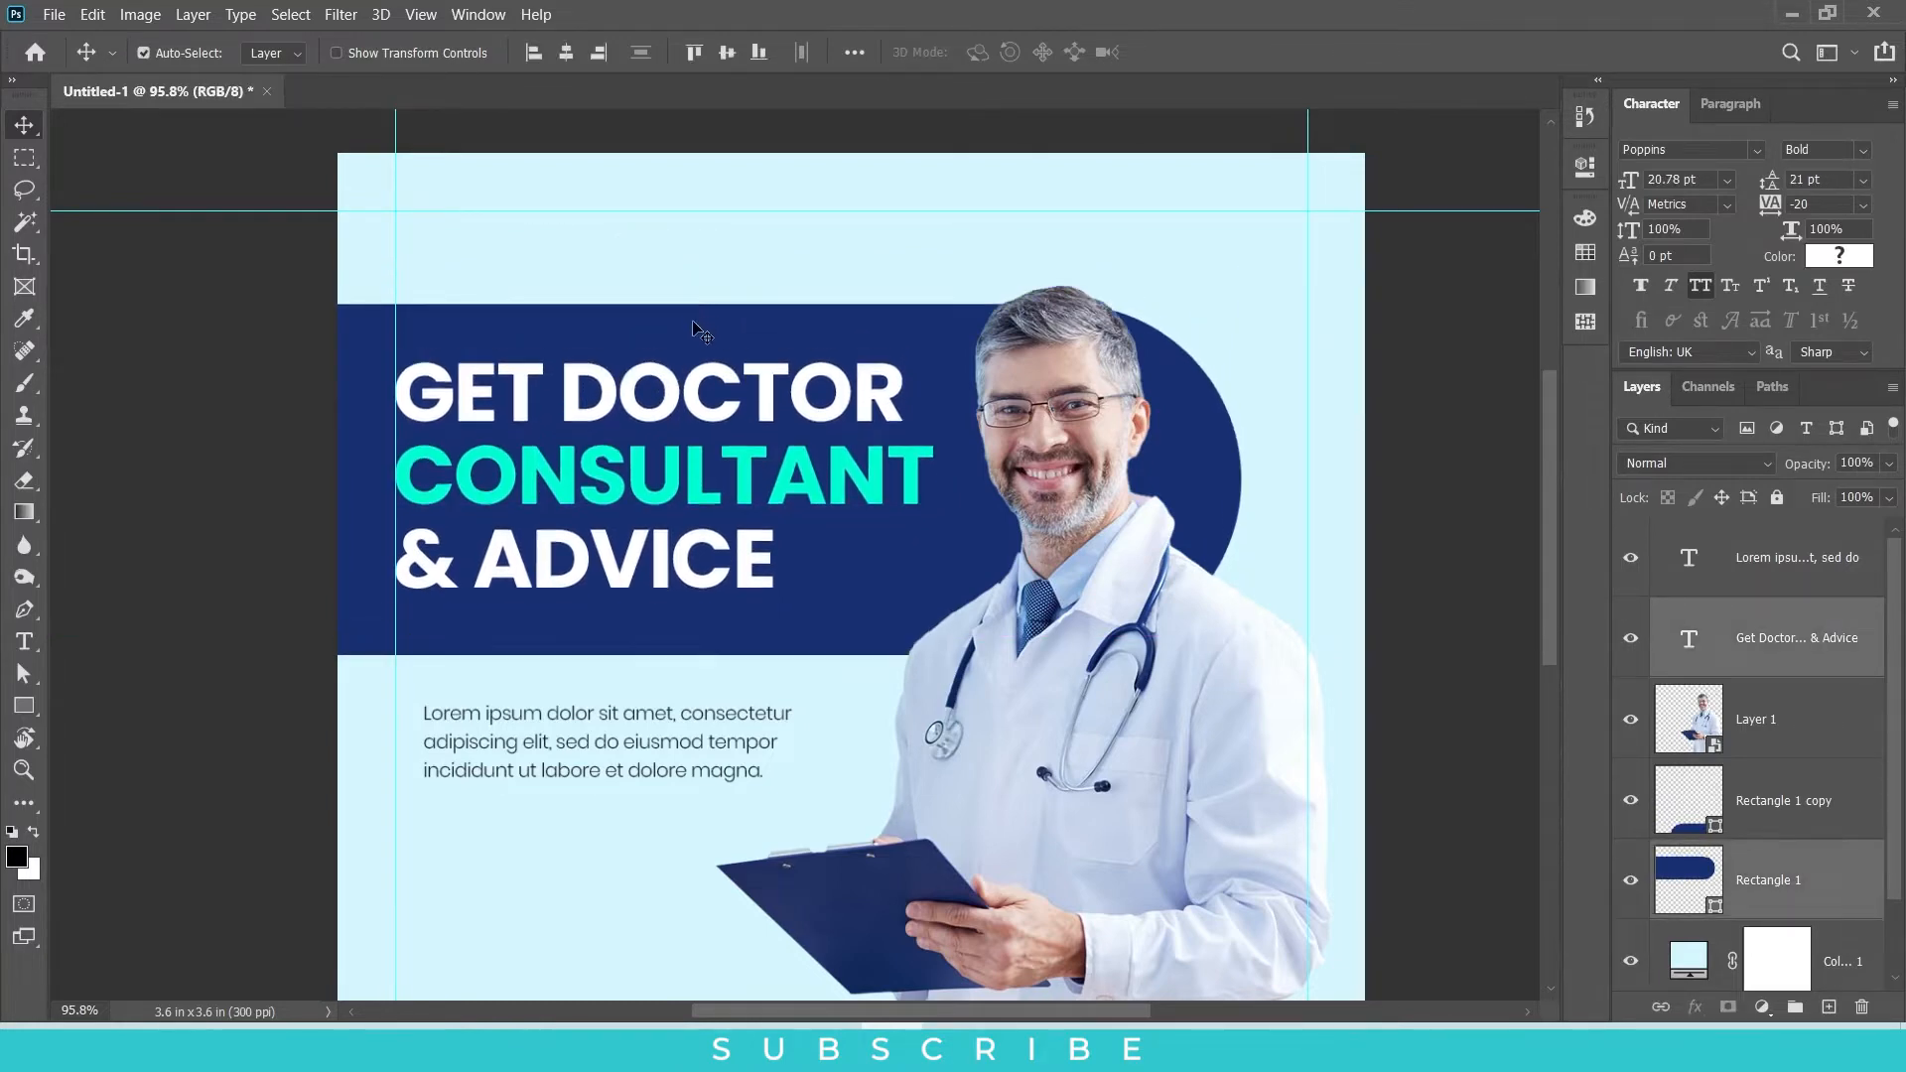
pyautogui.moveTo(562, 707); pyautogui.dragTo(523, 715)
# Step: Widen the placeholder paragraph's text box to about 1.67 in and set its font size to 5 pt
pyautogui.doubleClick(720, 743)
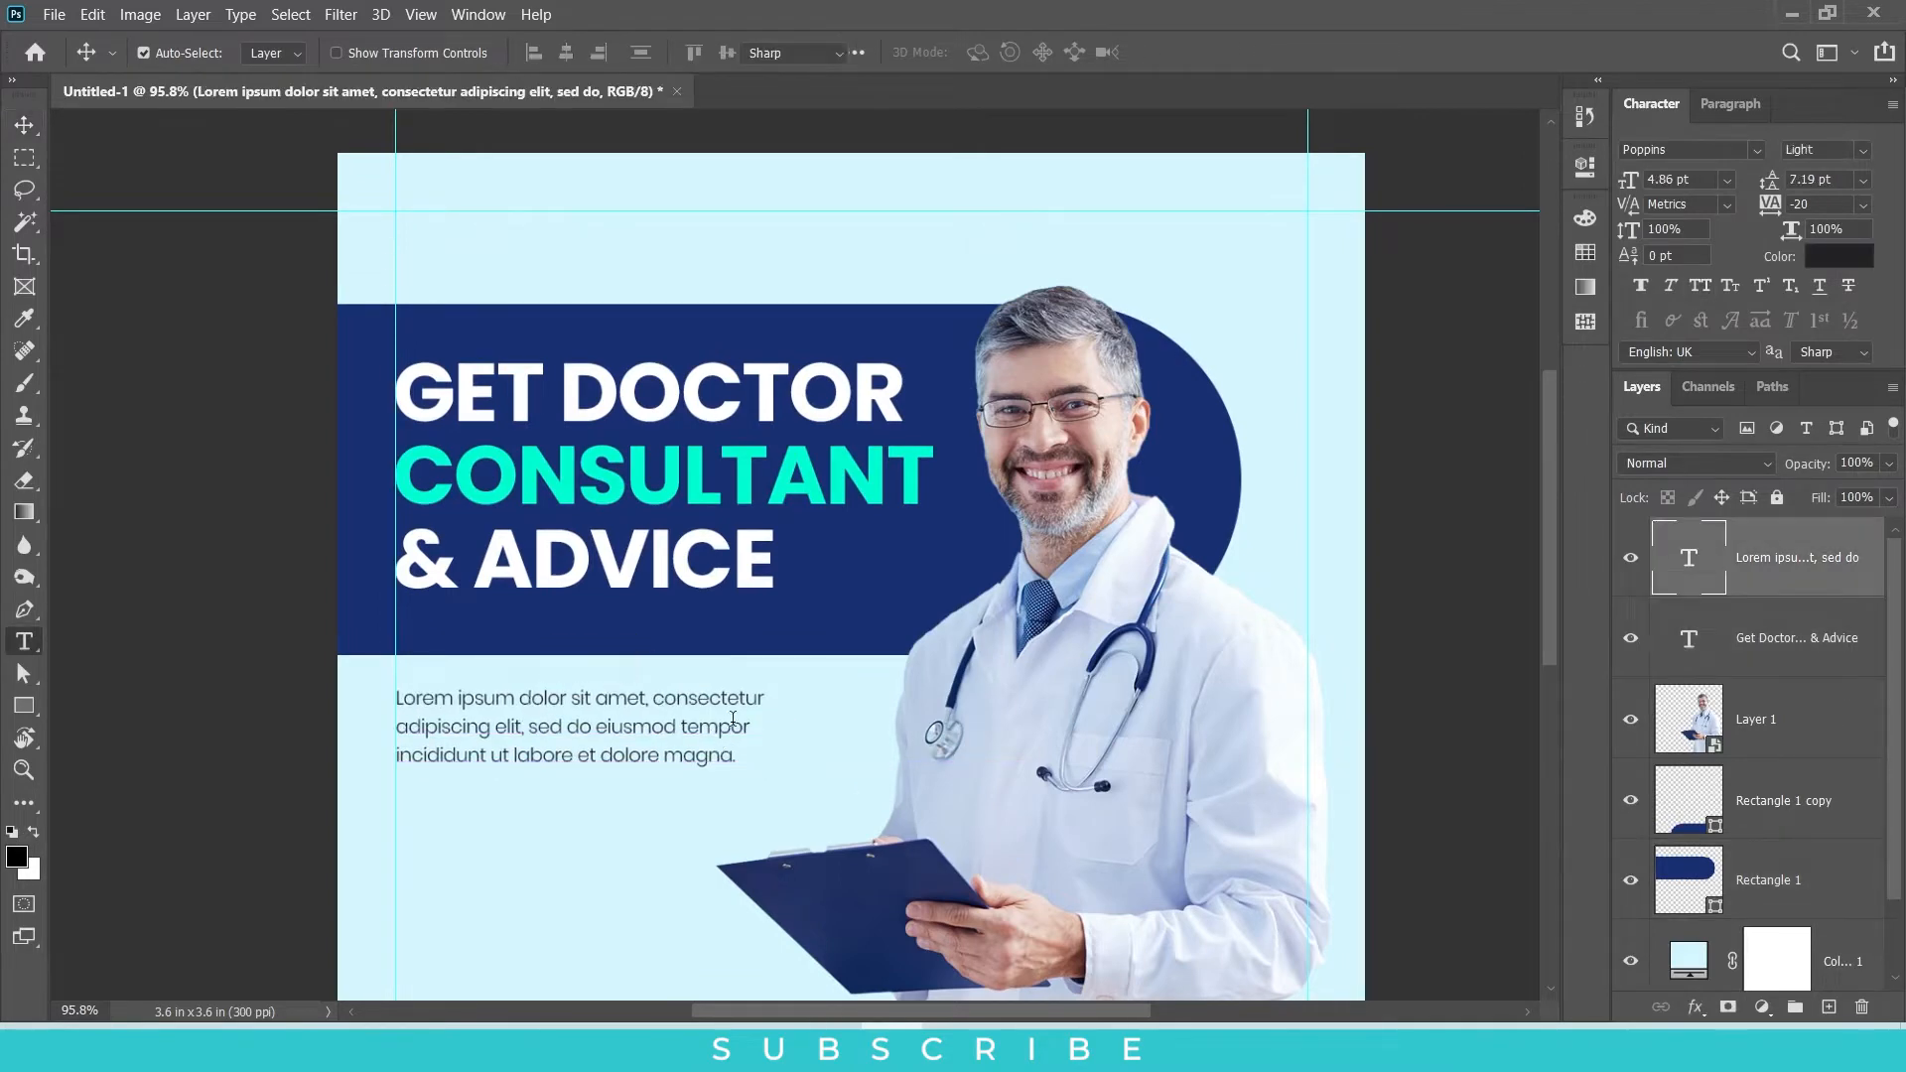
pyautogui.moveTo(788, 743); pyautogui.dragTo(888, 741)
pyautogui.press('Up')
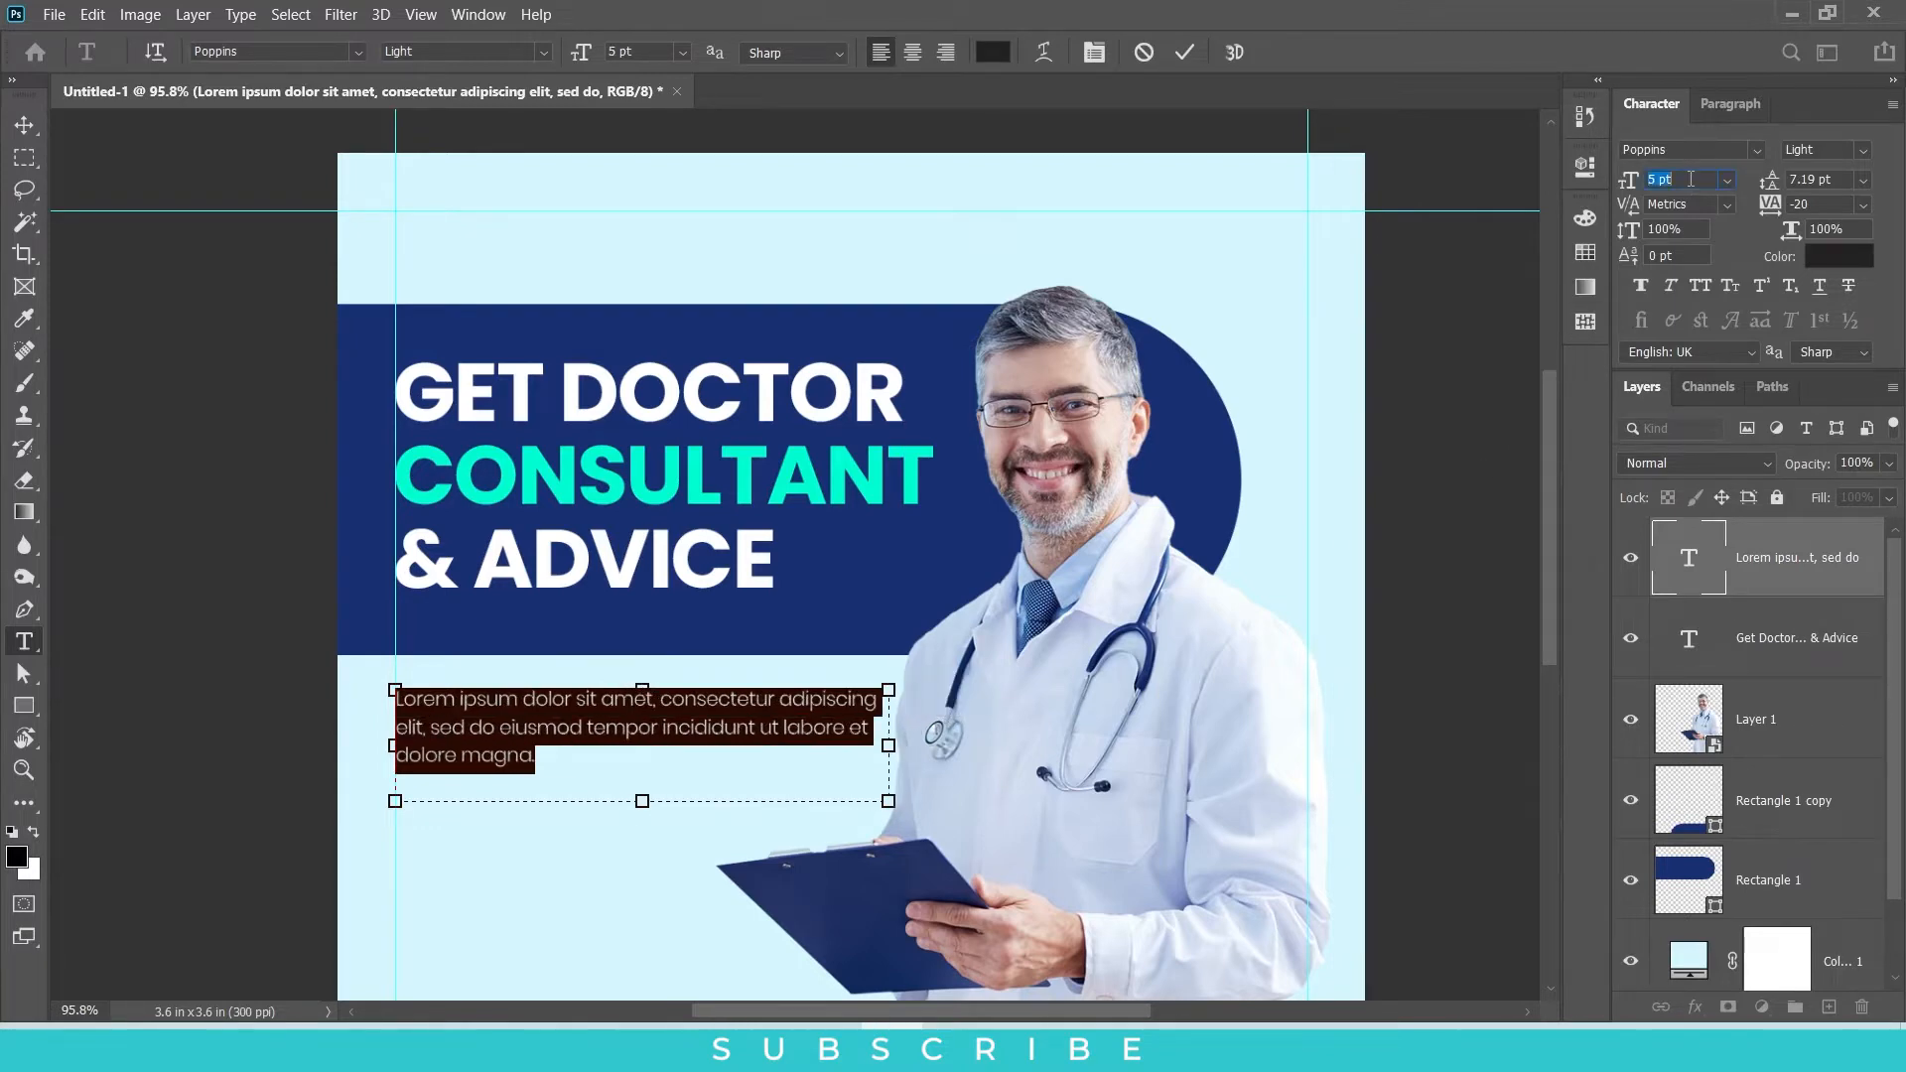
pyautogui.moveTo(879, 744); pyautogui.dragTo(872, 745)
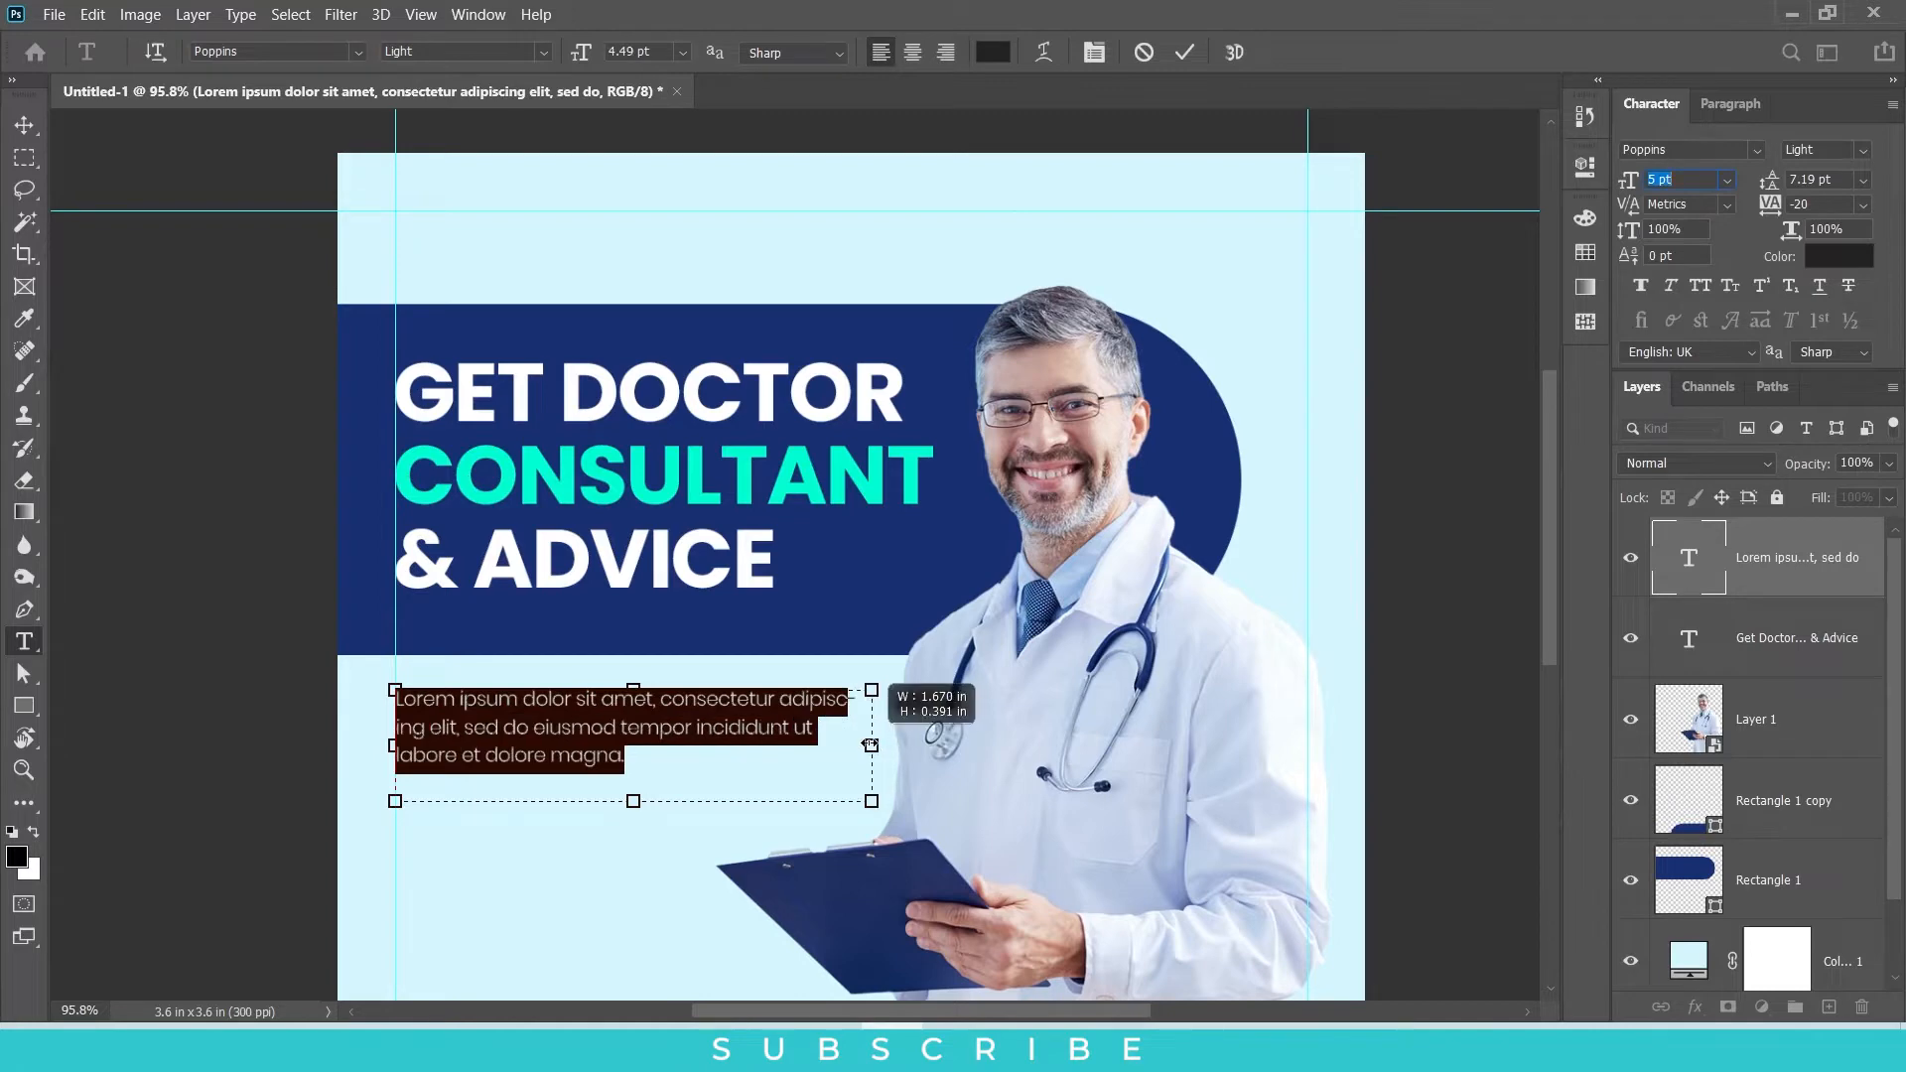
pyautogui.click(30, 135)
# Step: Fine-tune the placeholder paragraph's position below the banner, nudging it against the left margin guide
pyautogui.moveTo(576, 726); pyautogui.dragTo(584, 722)
pyautogui.press('Left')
pyautogui.press('Left')
pyautogui.press('Left')
pyautogui.press('Left')
pyautogui.press('Down')
# Step: Change the placeholder paragraph's weight to Regular and nudge it up slightly
pyautogui.click(1863, 157)
pyautogui.click(1816, 300)
pyautogui.press('Up')
pyautogui.scroll(-3, 1055, 435)
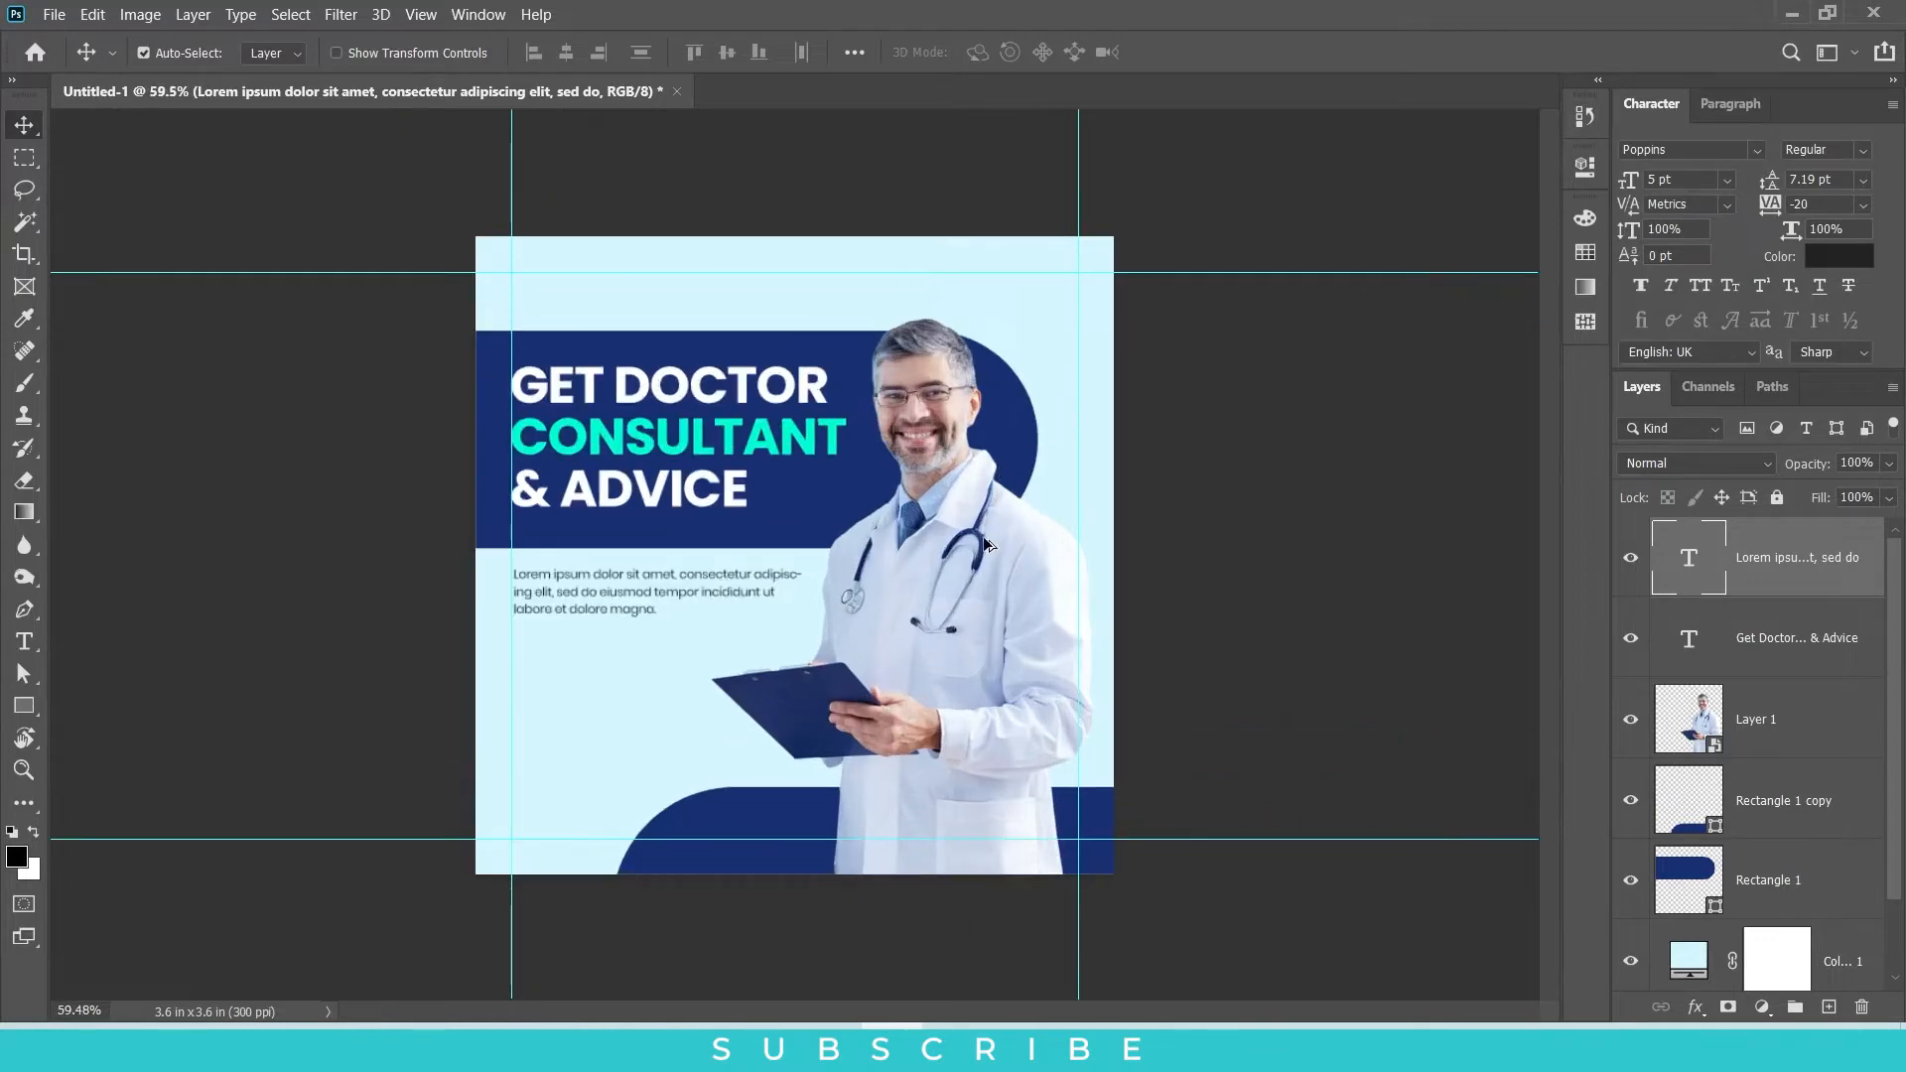
# Step: Draw a small rectangle below the paragraph from the left margin guide and round its corners fully into a pill
pyautogui.scroll(3, 866, 834)
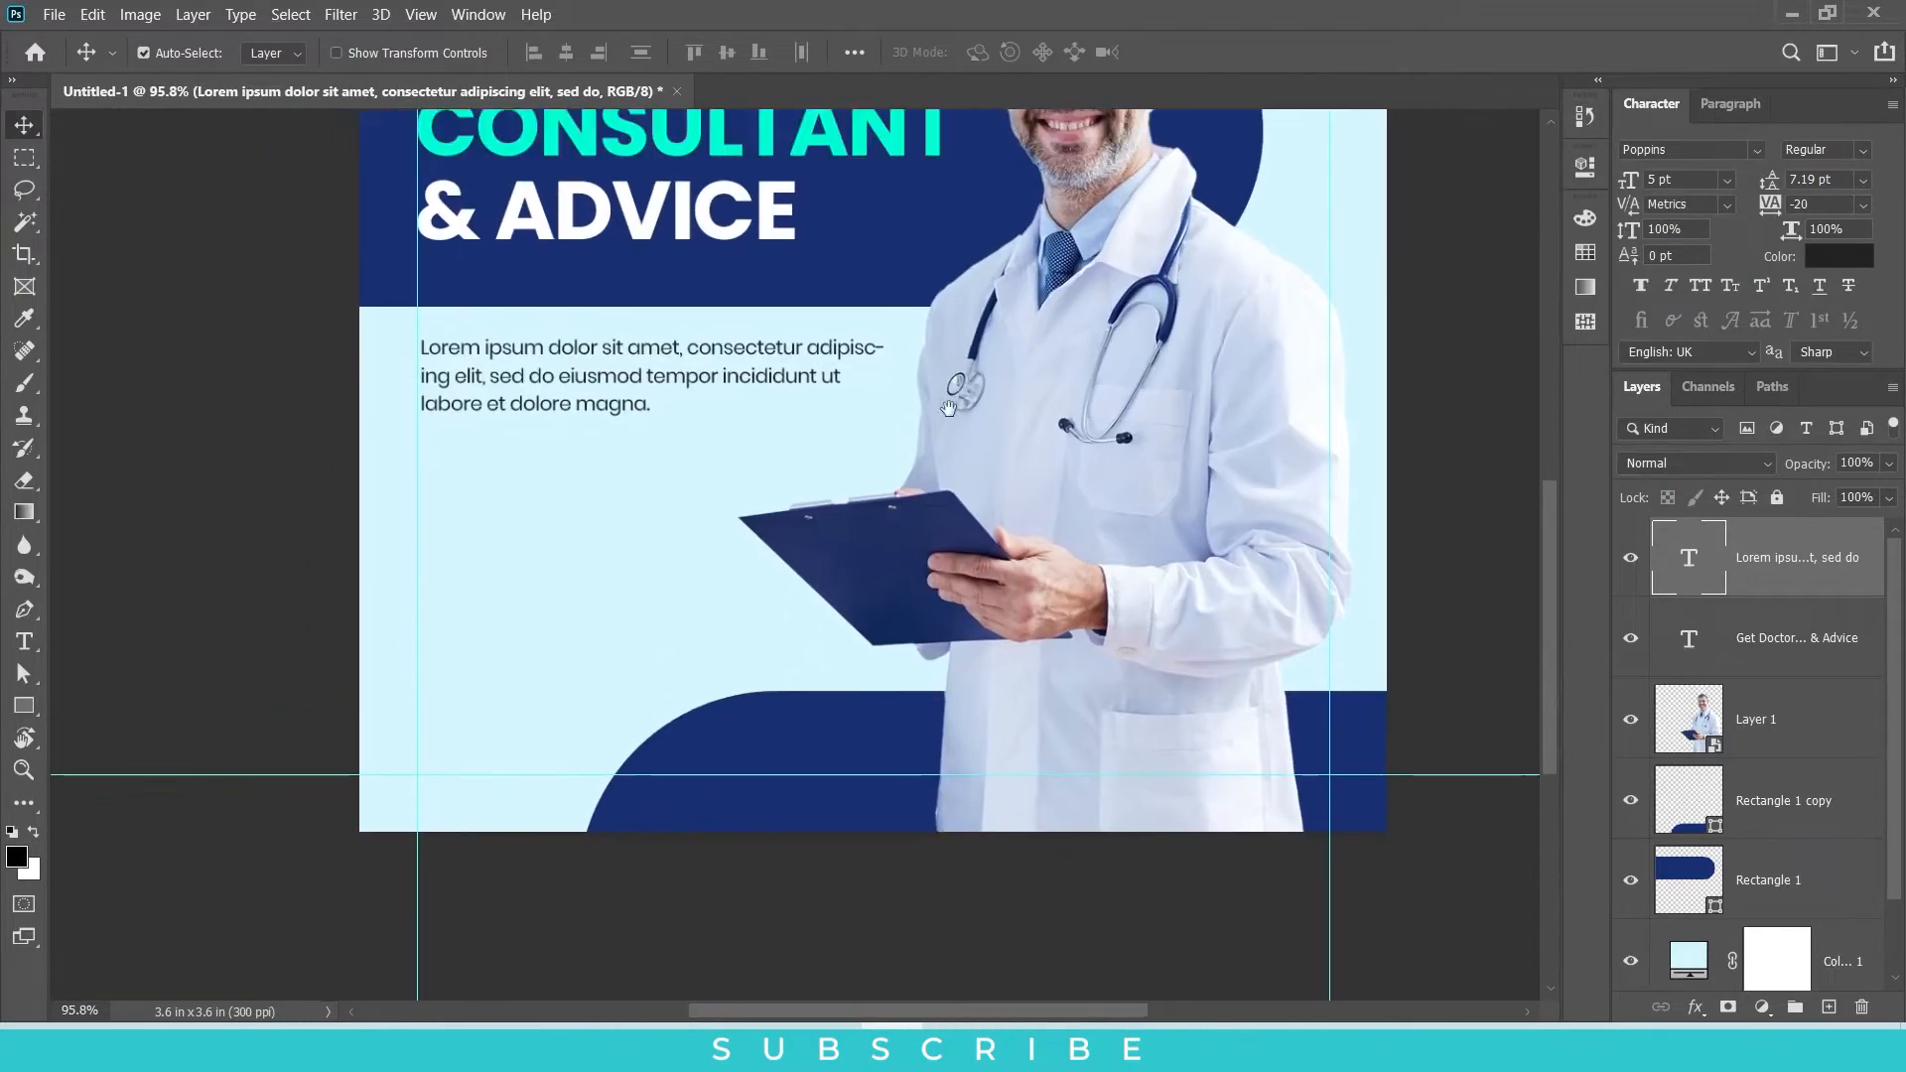
pyautogui.moveTo(948, 407); pyautogui.dragTo(937, 428)
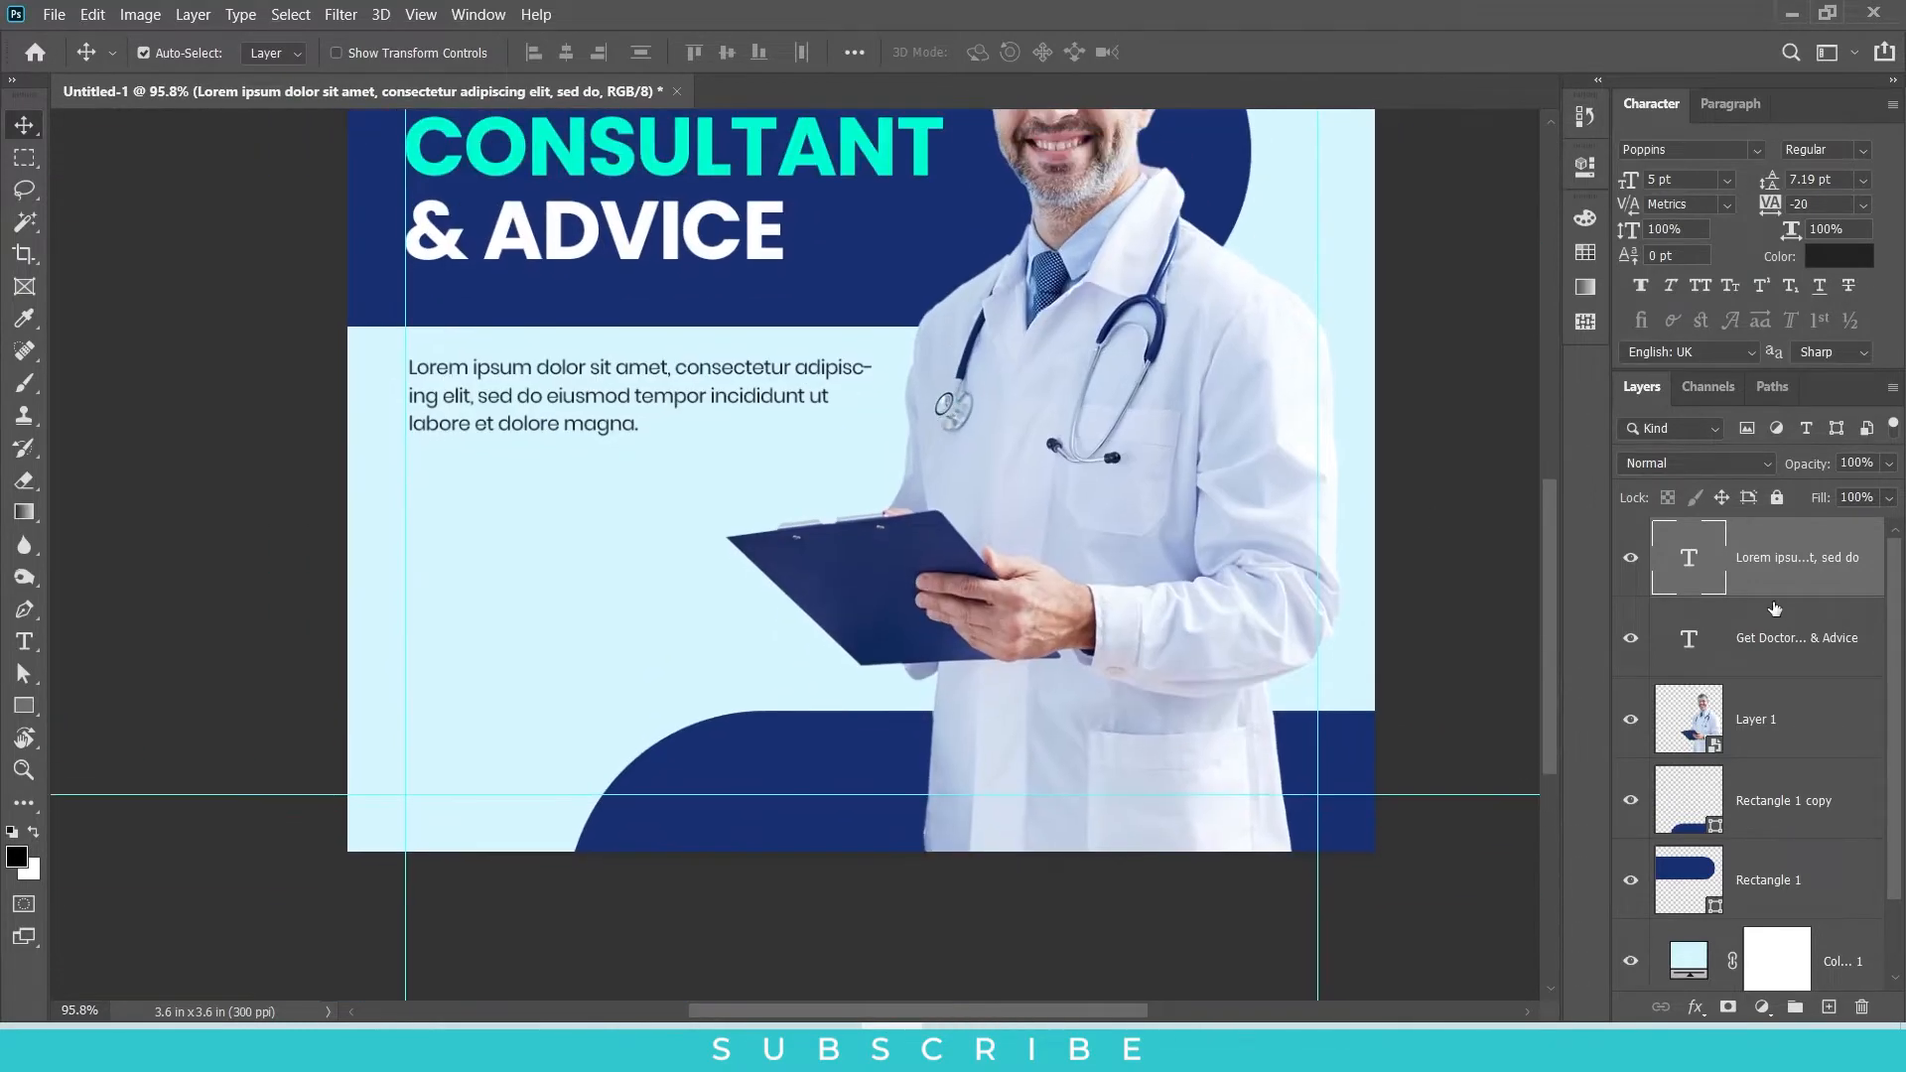
pyautogui.click(30, 703)
pyautogui.moveTo(408, 469); pyautogui.dragTo(608, 524)
pyautogui.moveTo(1233, 409); pyautogui.dragTo(1457, 497)
pyautogui.click(1527, 160)
pyautogui.press('v')
# Step: Recolour the pill shape navy and move it lower below the paragraph, along the left margin guide
pyautogui.scroll(3, 787, 425)
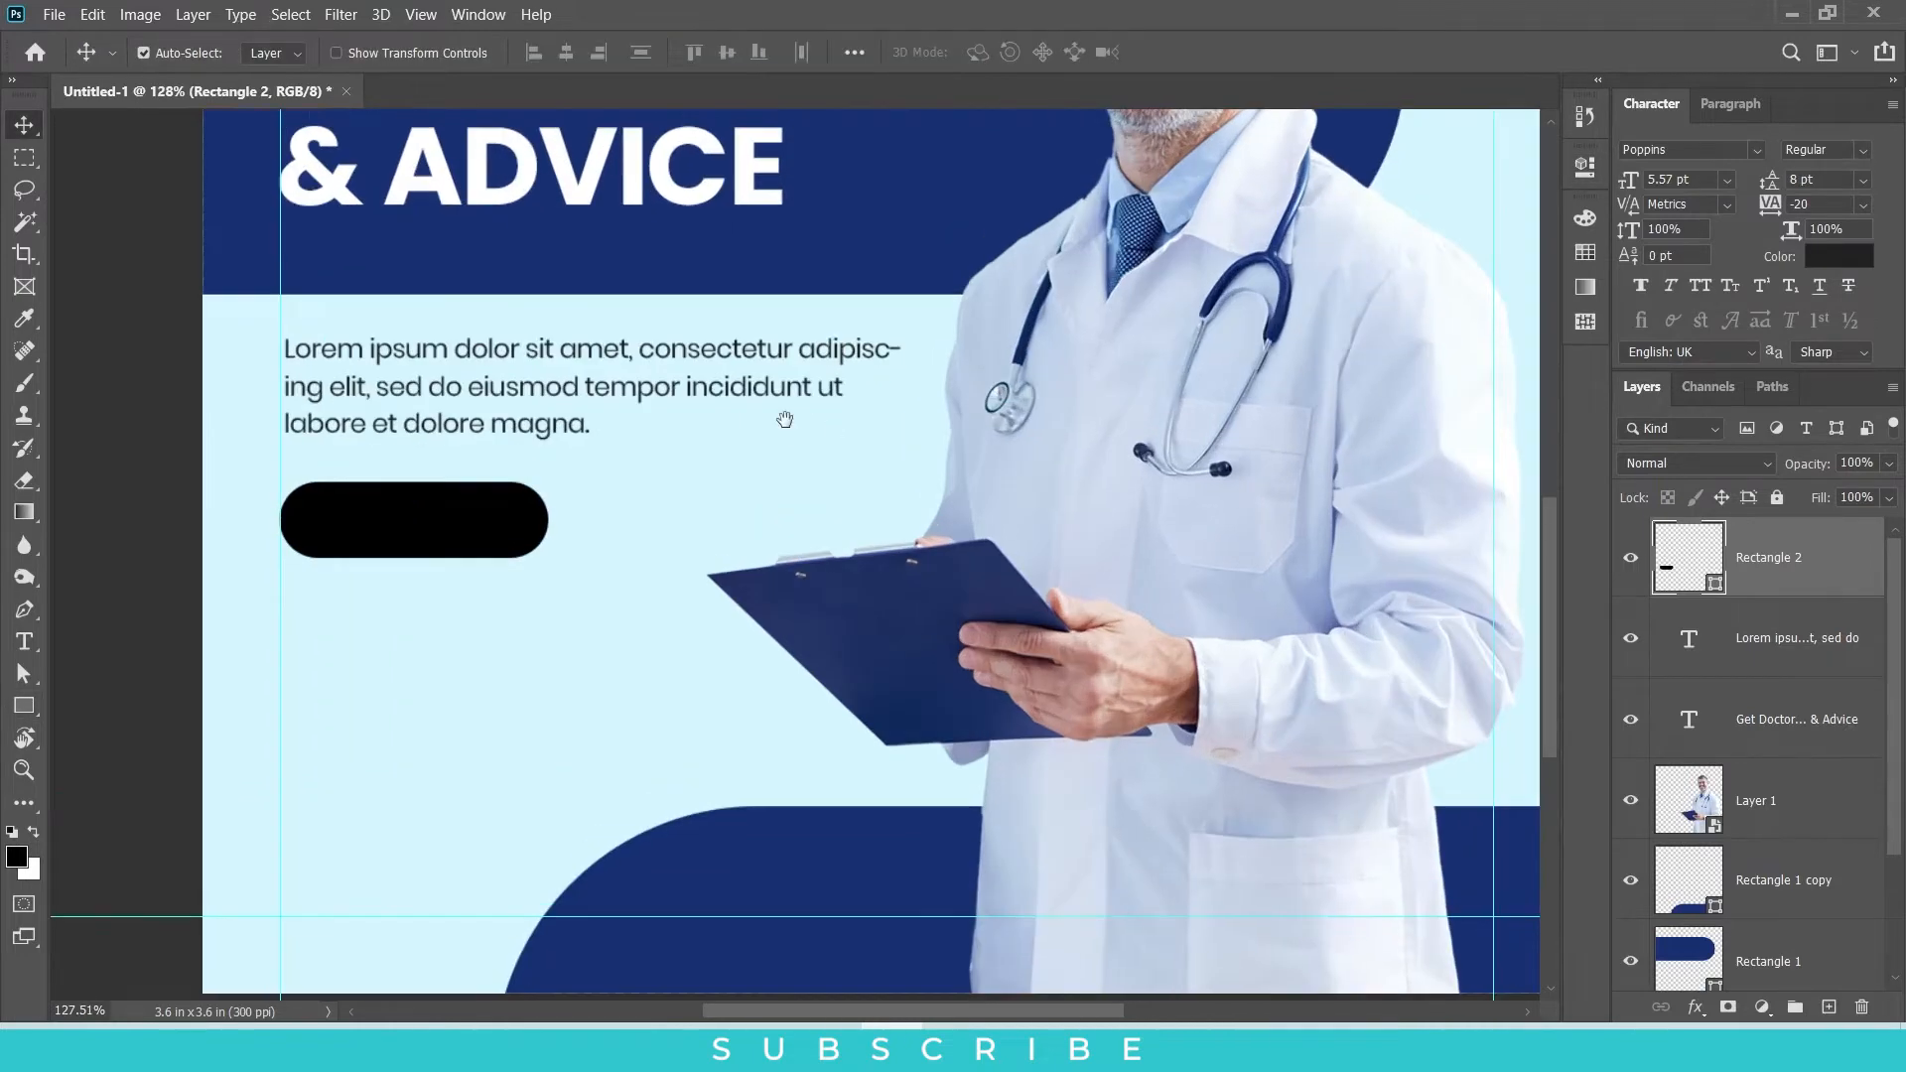
pyautogui.moveTo(519, 552); pyautogui.dragTo(481, 559)
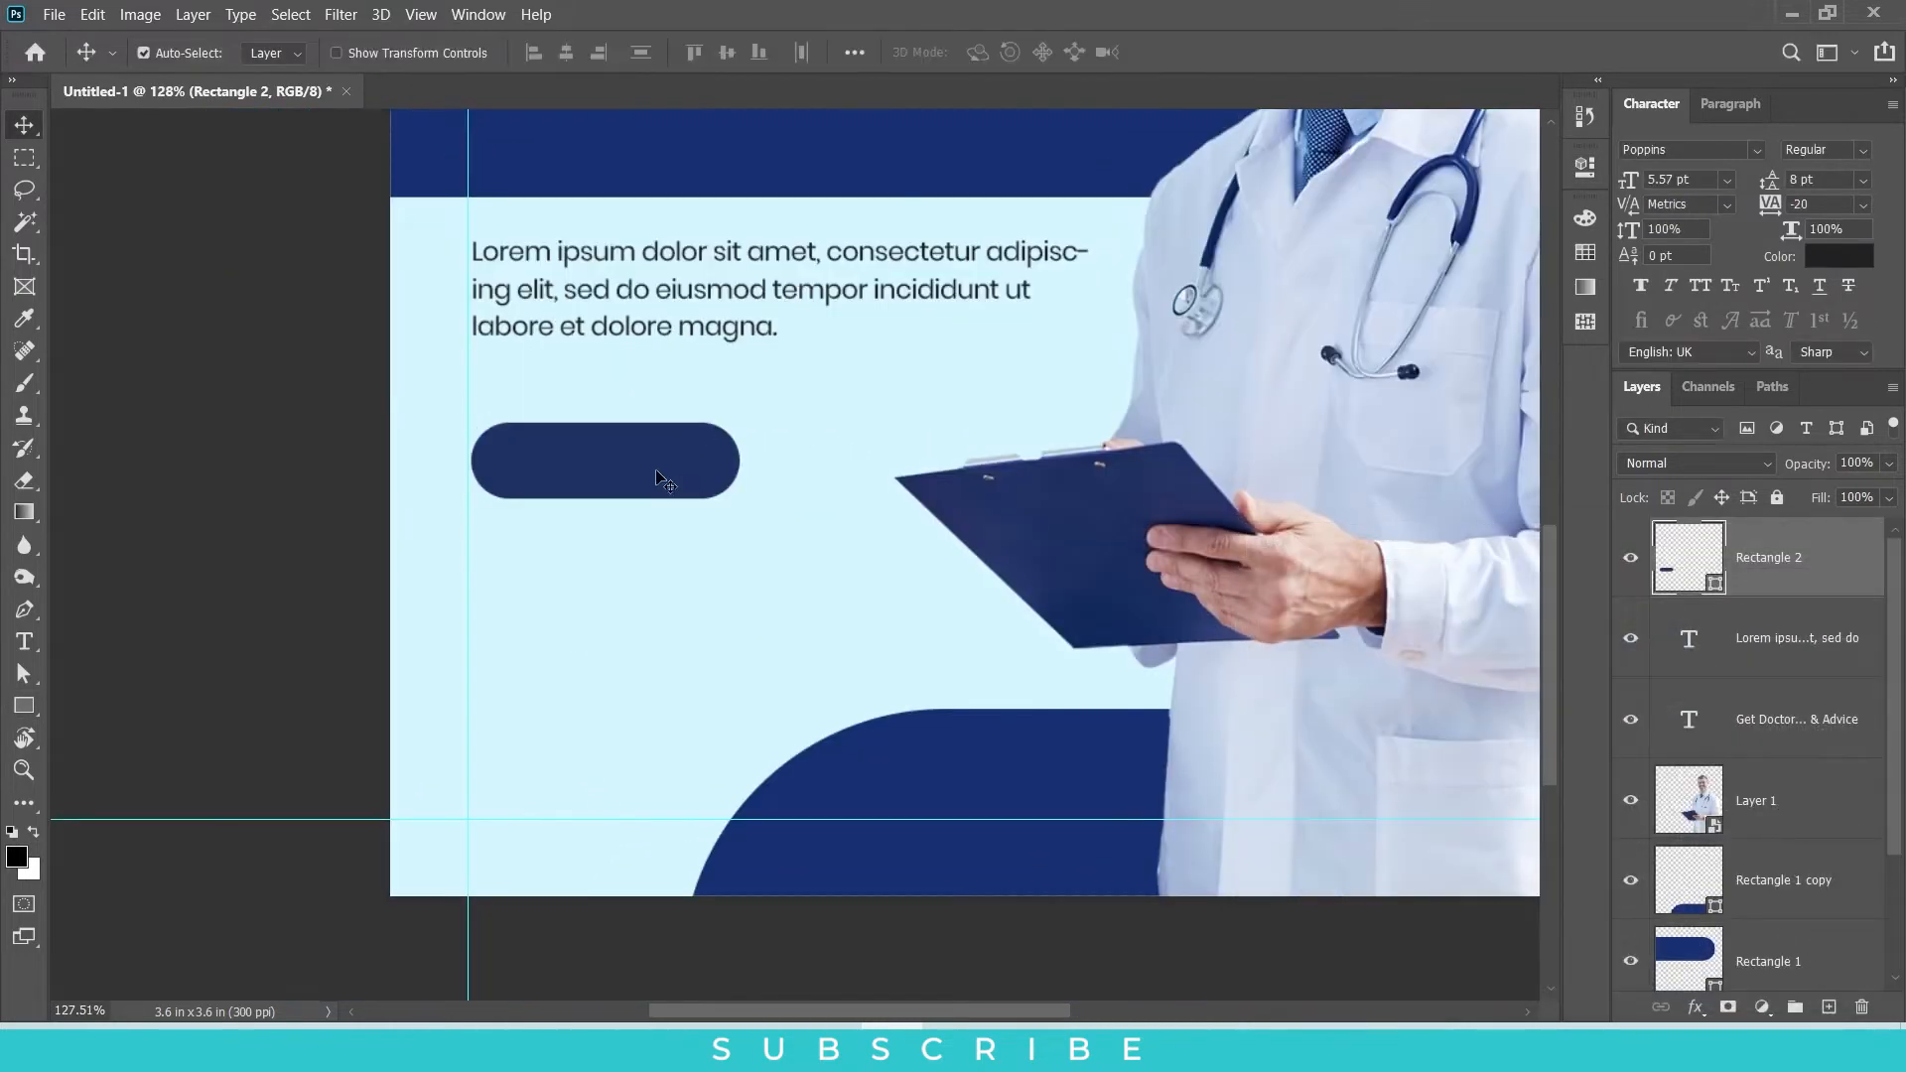
pyautogui.moveTo(664, 481)
pyautogui.mouseDown()
pyautogui.moveTo(651, 519)
pyautogui.moveTo(681, 456)
pyautogui.mouseUp()
pyautogui.scroll(3, 681, 455)
pyautogui.scroll(-1, 681, 455)
# Step: Add the text "Apply Now" below the navy pill shape
pyautogui.click(23, 640)
pyautogui.click(584, 556)
pyautogui.write('Appl')
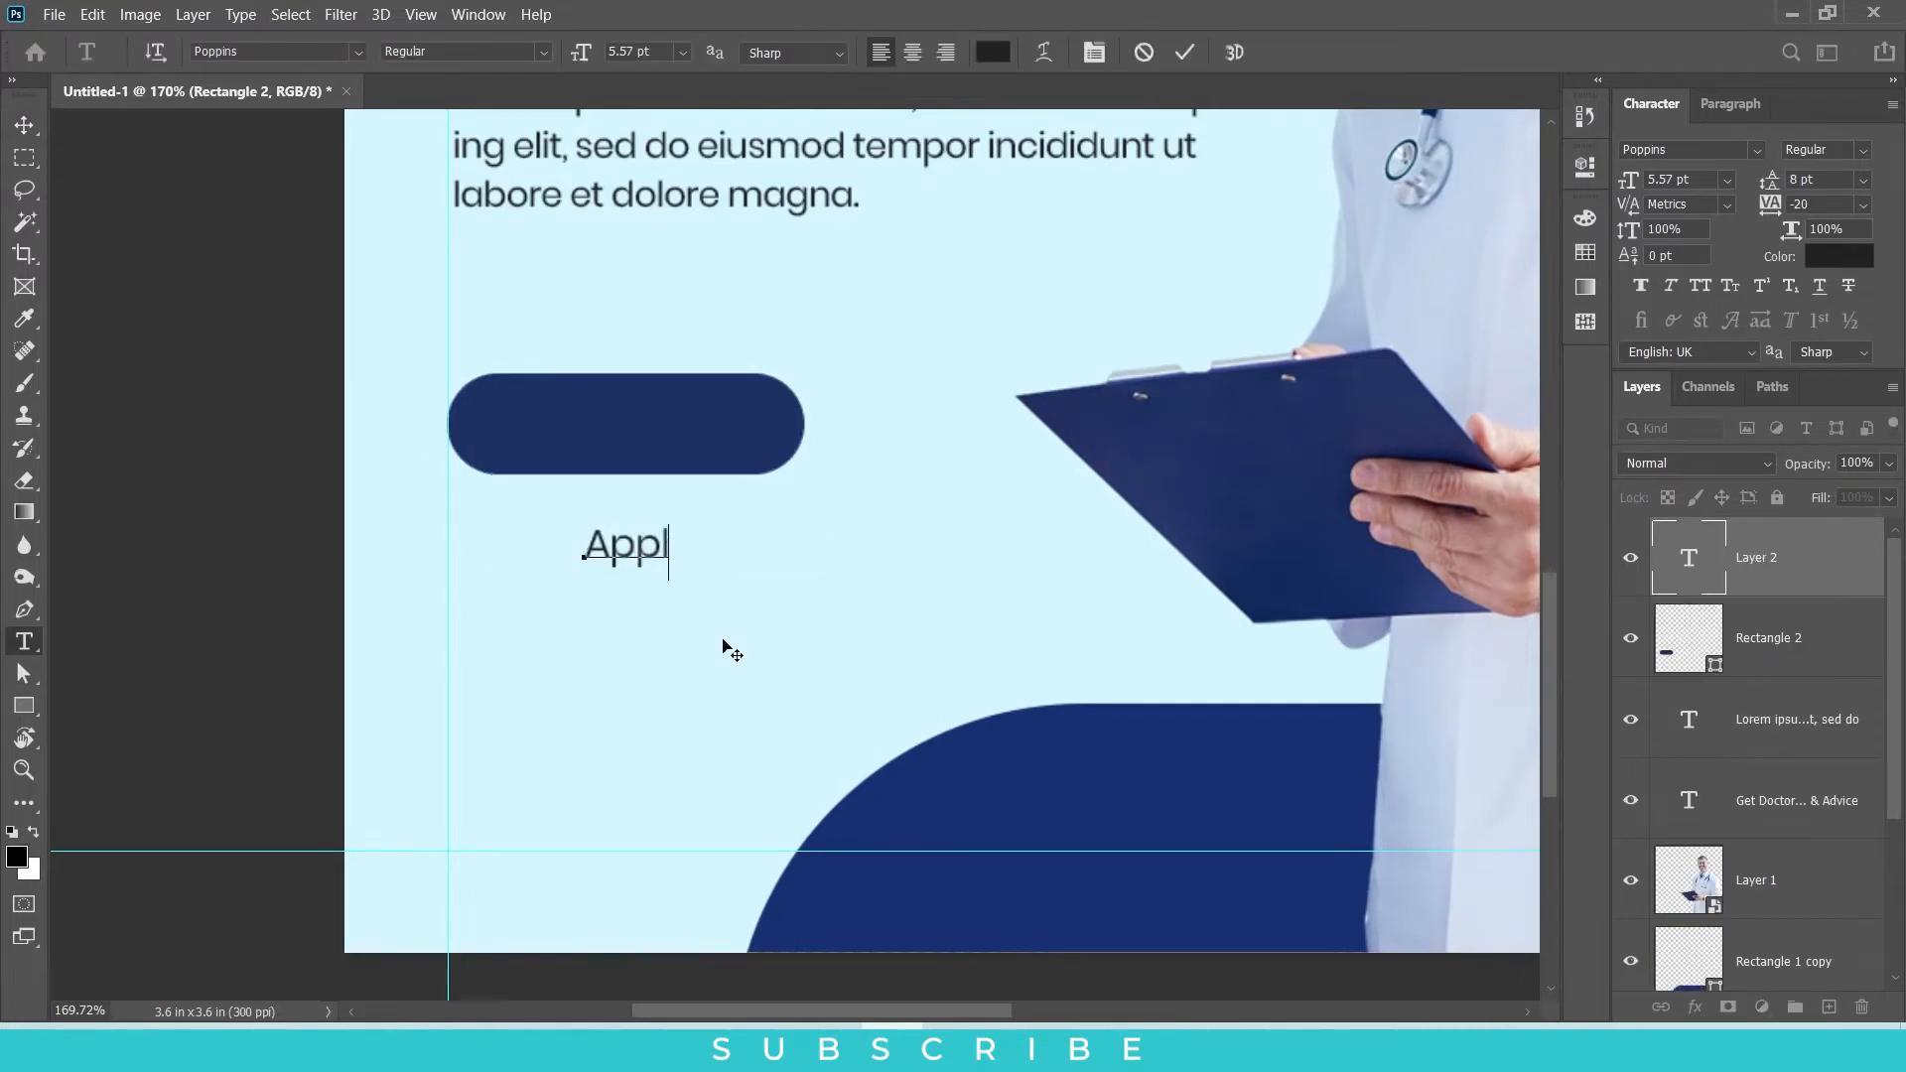
pyautogui.write('y Now')
pyautogui.click(25, 125)
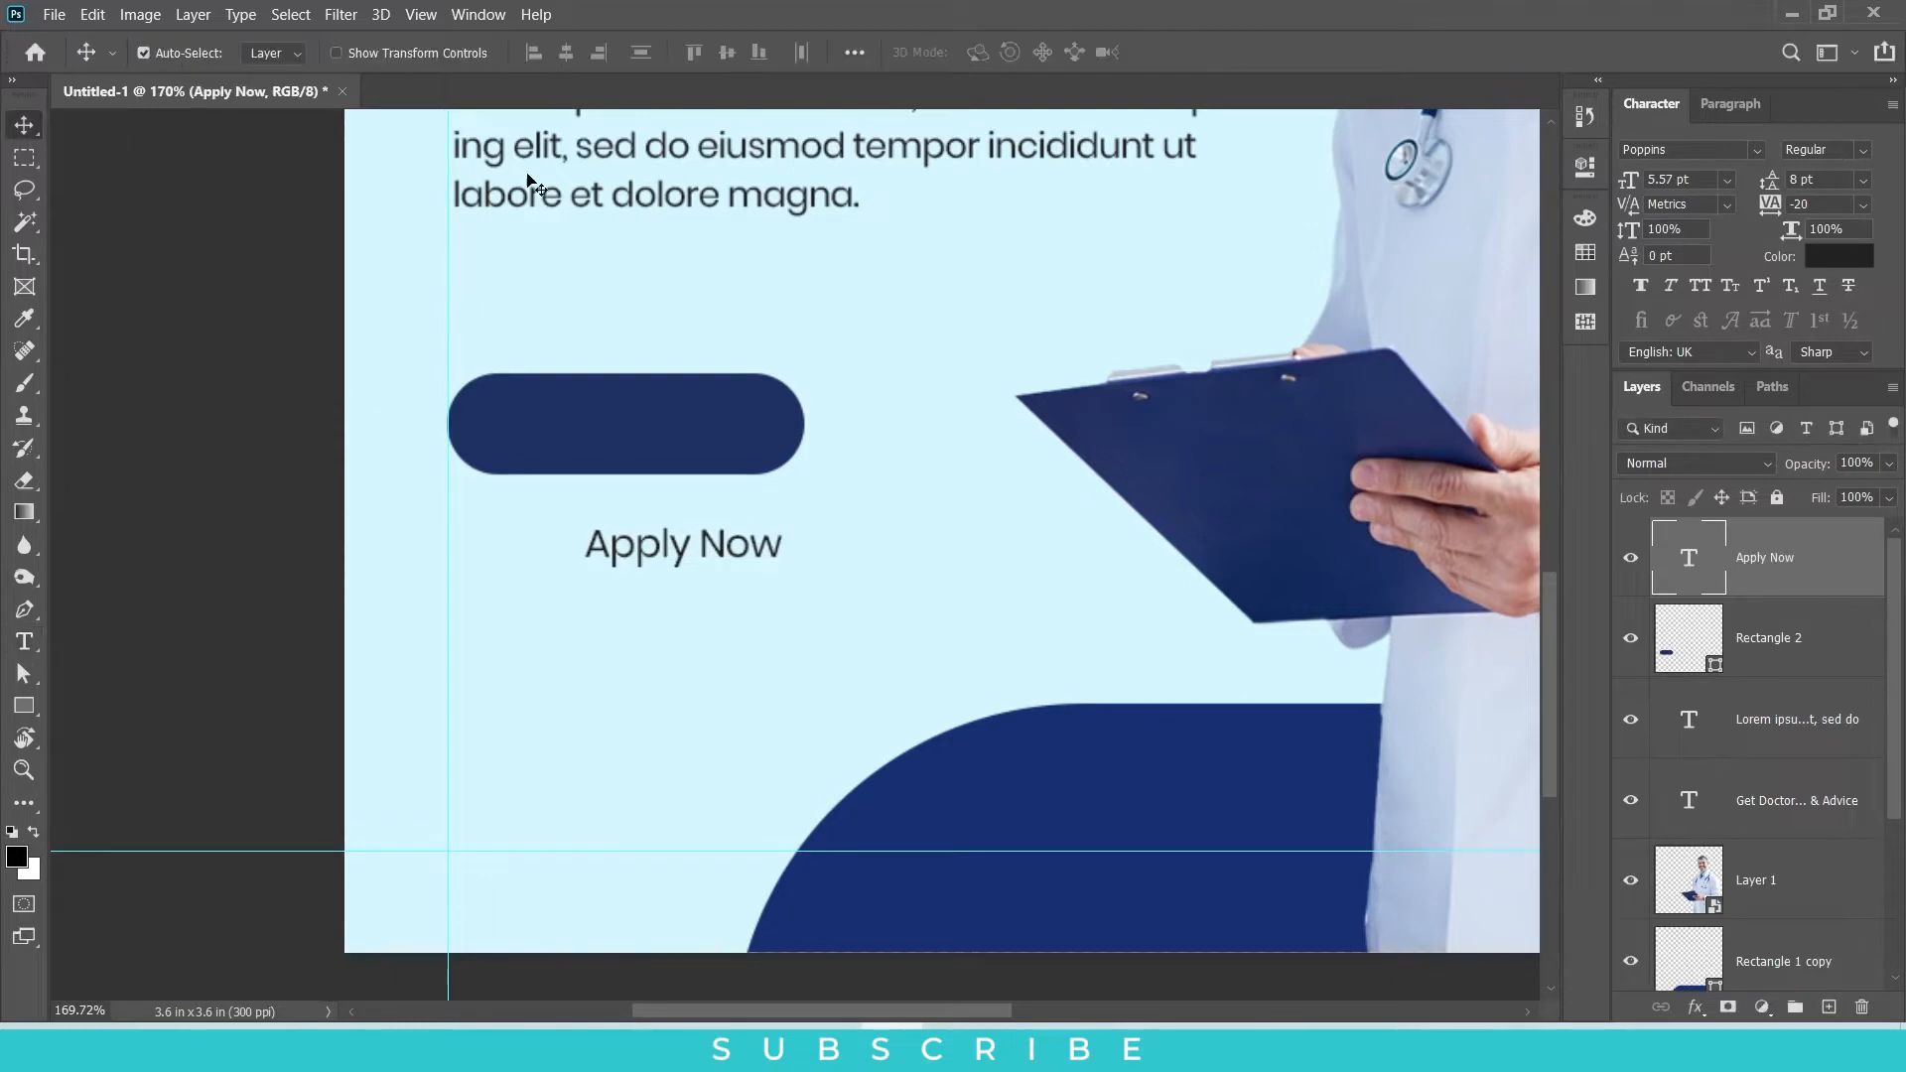
# Step: Colour the "Apply Now" text white (ffffff) and move it onto the navy pill
pyautogui.write('ffffff')
pyautogui.press('Return')
pyautogui.hotkey('ctrl', 't')
pyautogui.moveTo(715, 553); pyautogui.dragTo(669, 422)
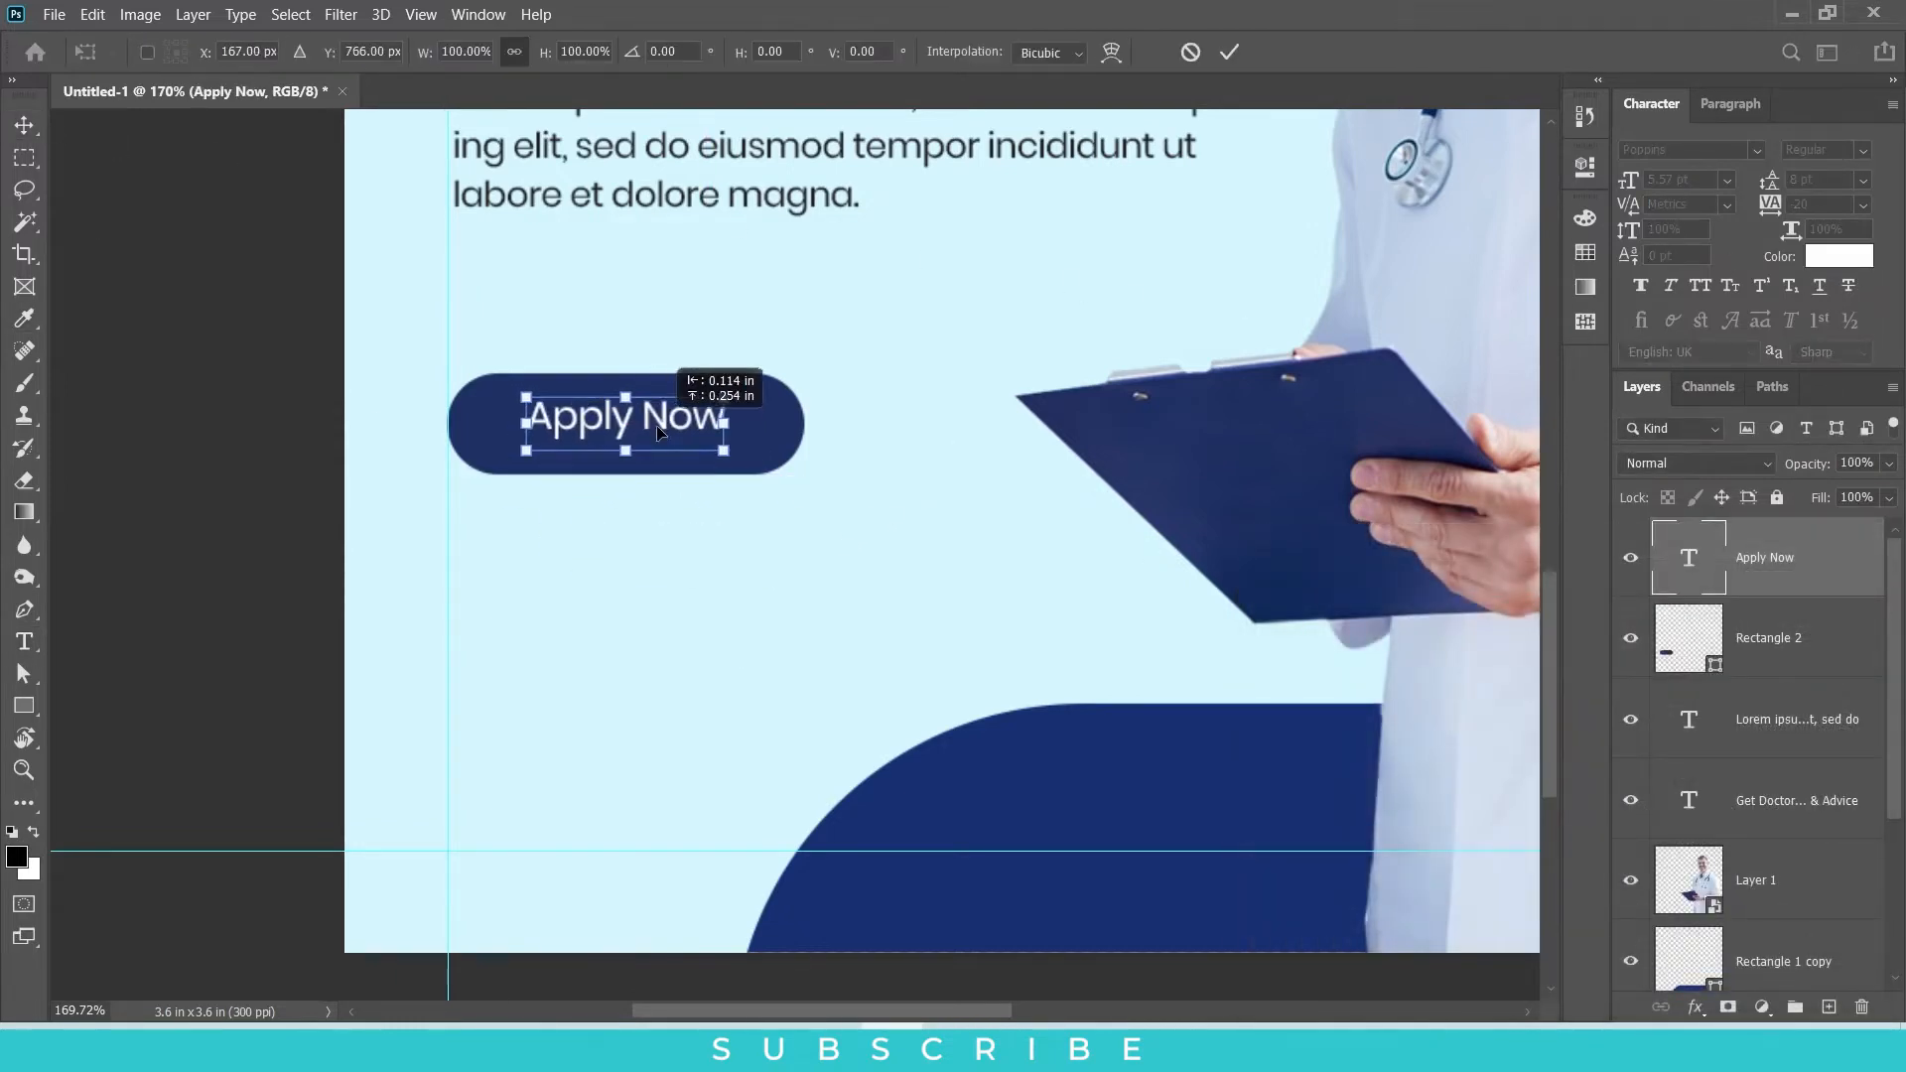
pyautogui.press('Return')
# Step: Change the "Apply Now" text to SemiBold and shift it slightly left within the pill
pyautogui.click(1863, 151)
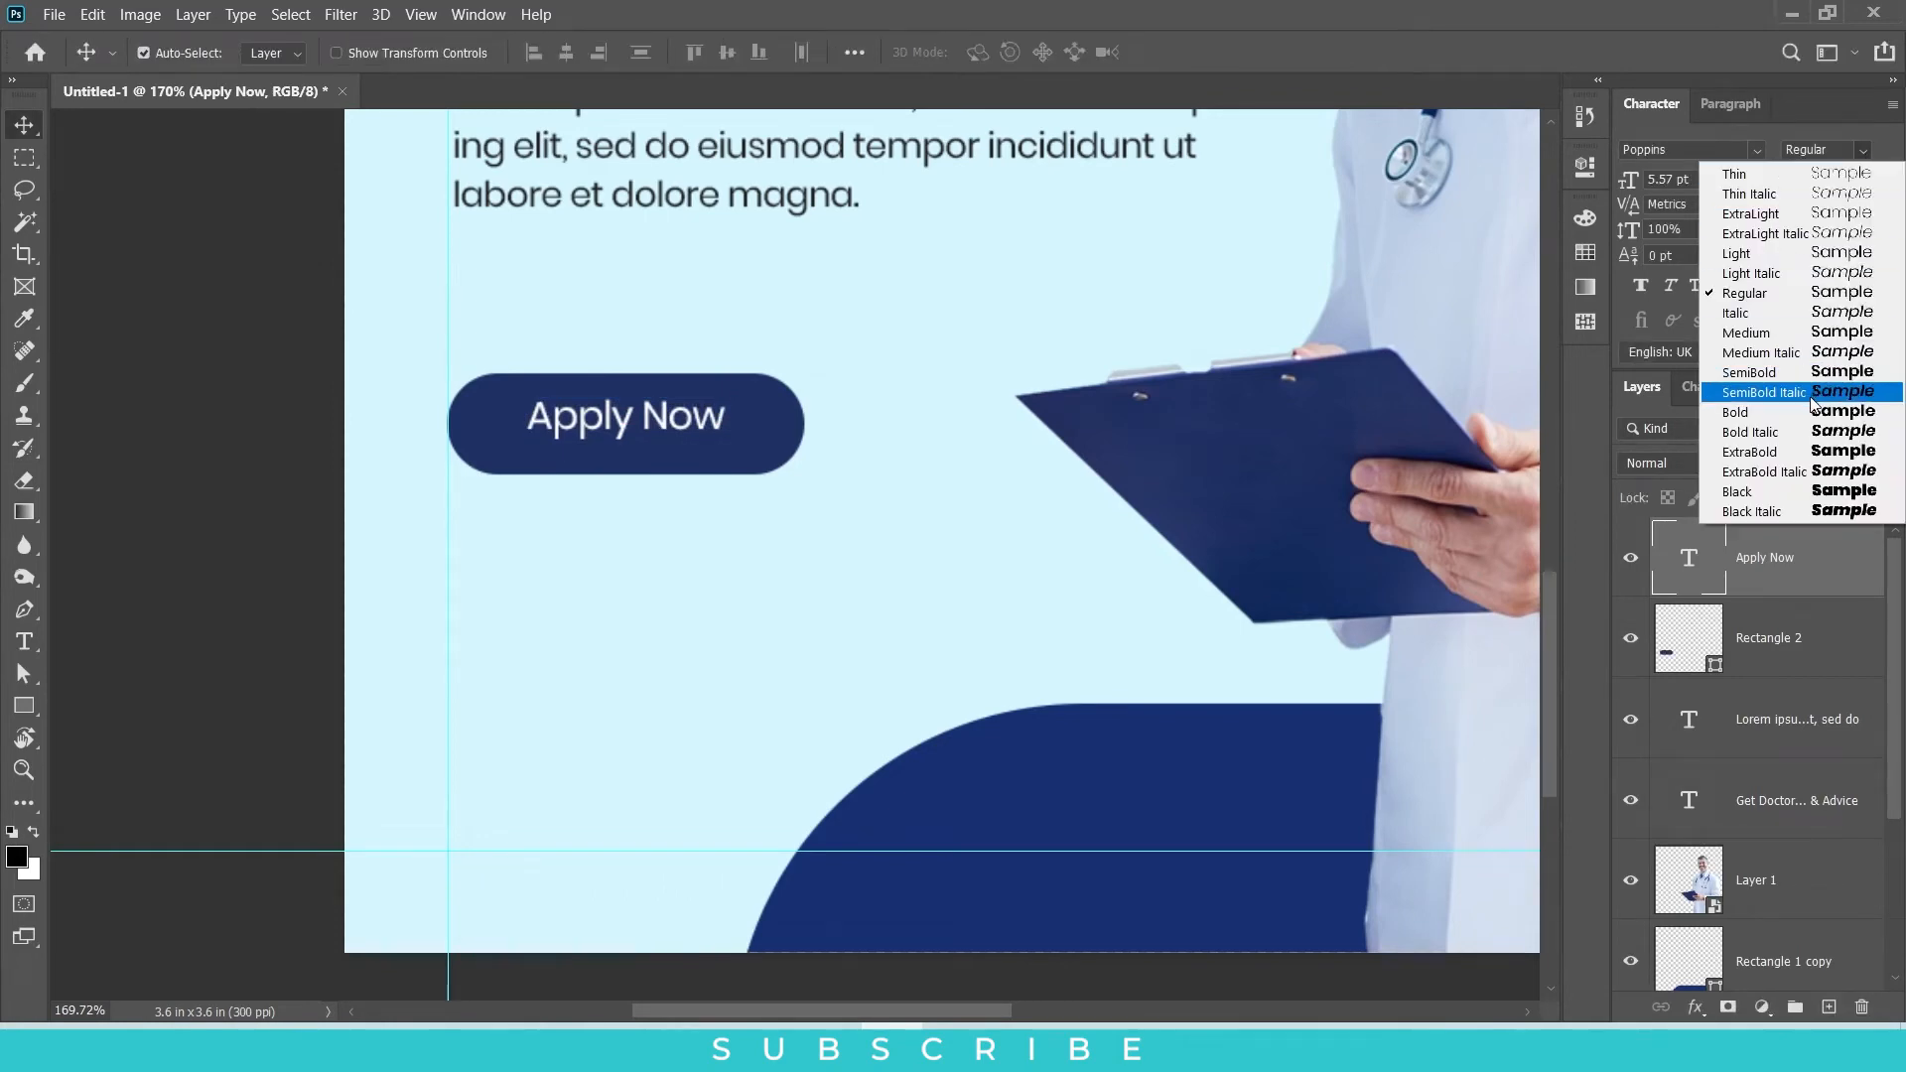
pyautogui.click(1813, 374)
pyautogui.hotkey('shift', 'Down')
pyautogui.hotkey('shift', 'Up')
pyautogui.press('Left')
pyautogui.moveTo(705, 425); pyautogui.dragTo(664, 425)
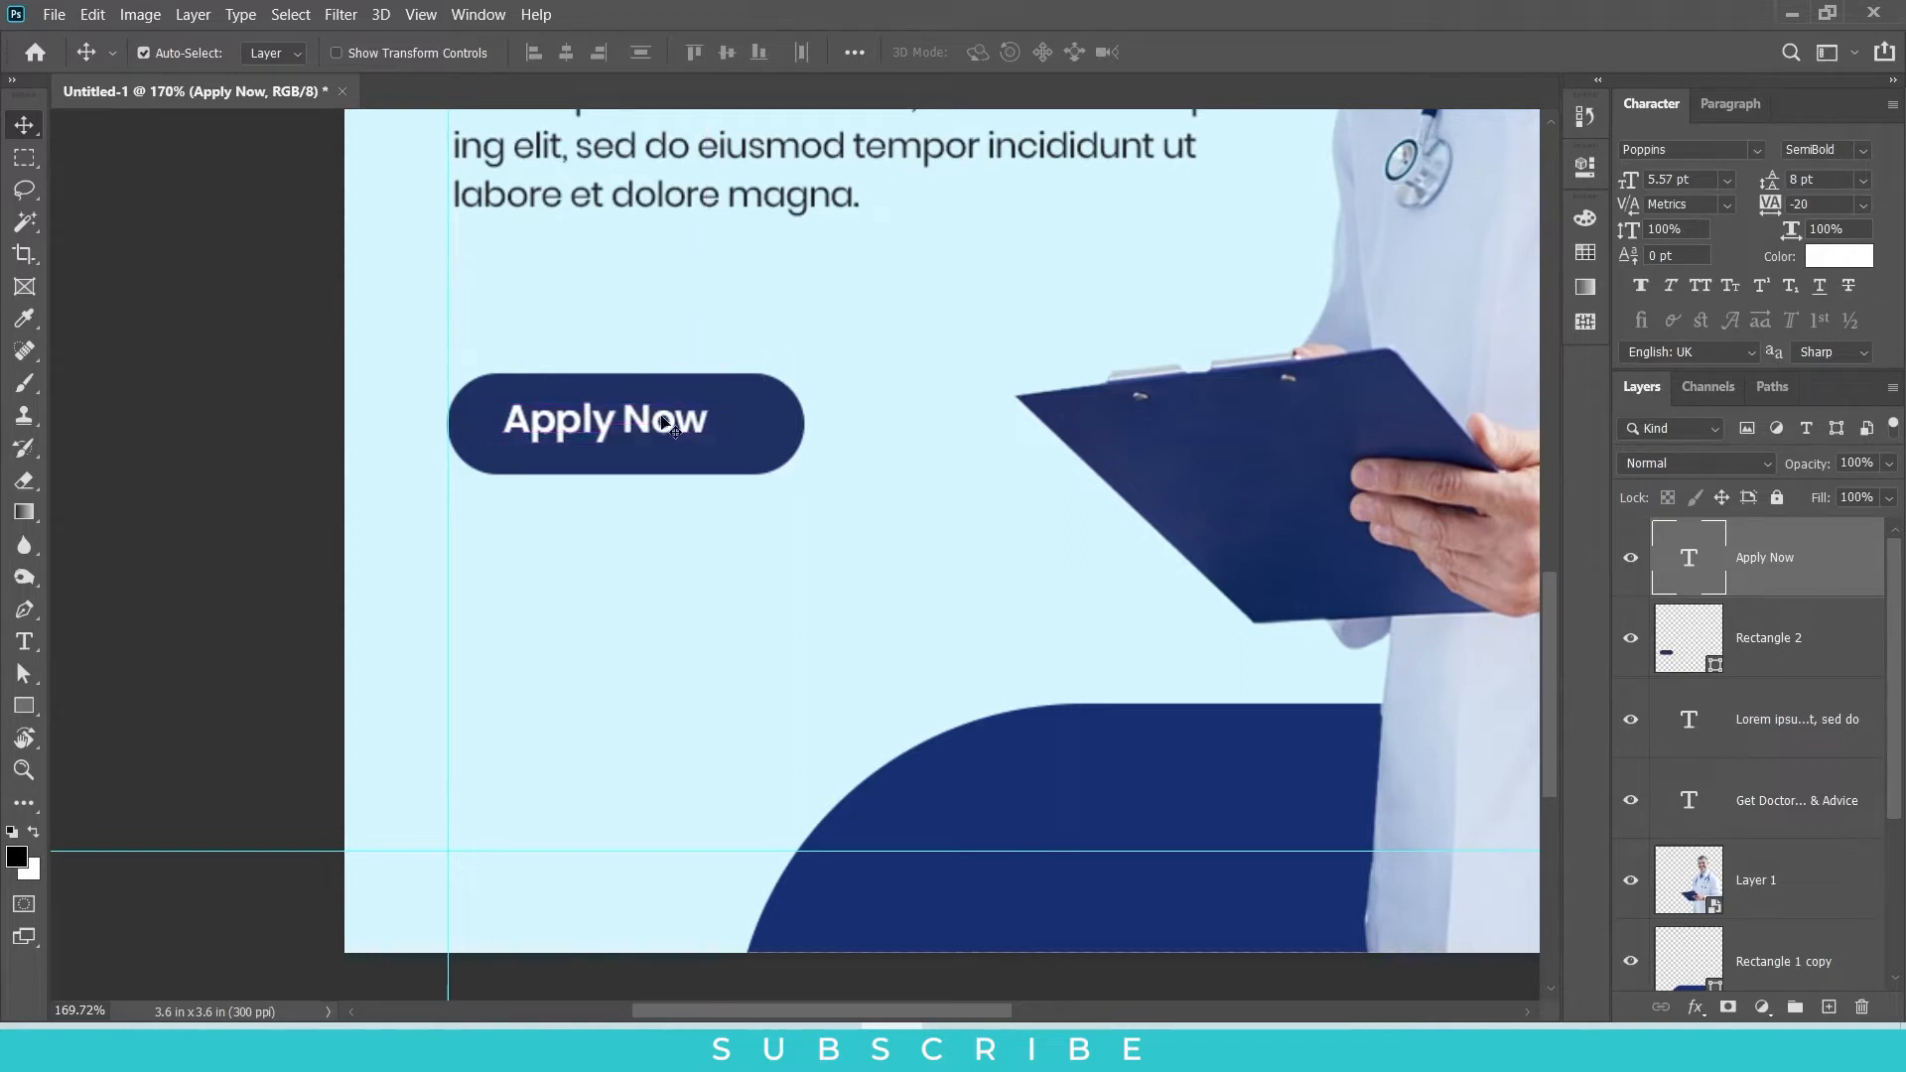